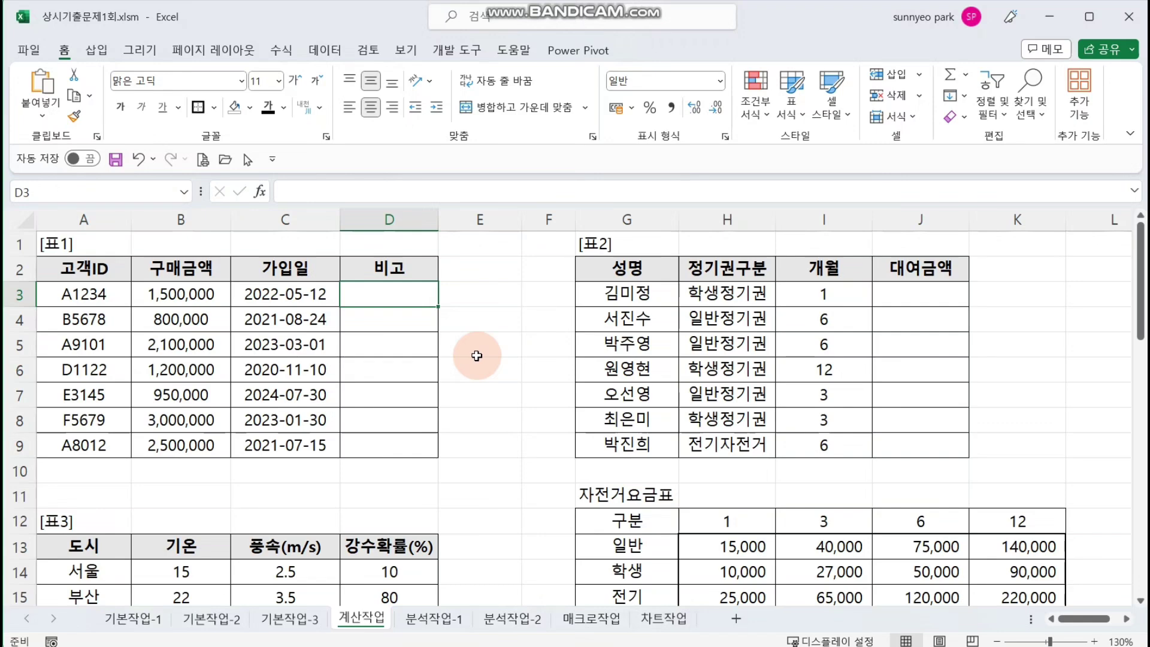
text(=)
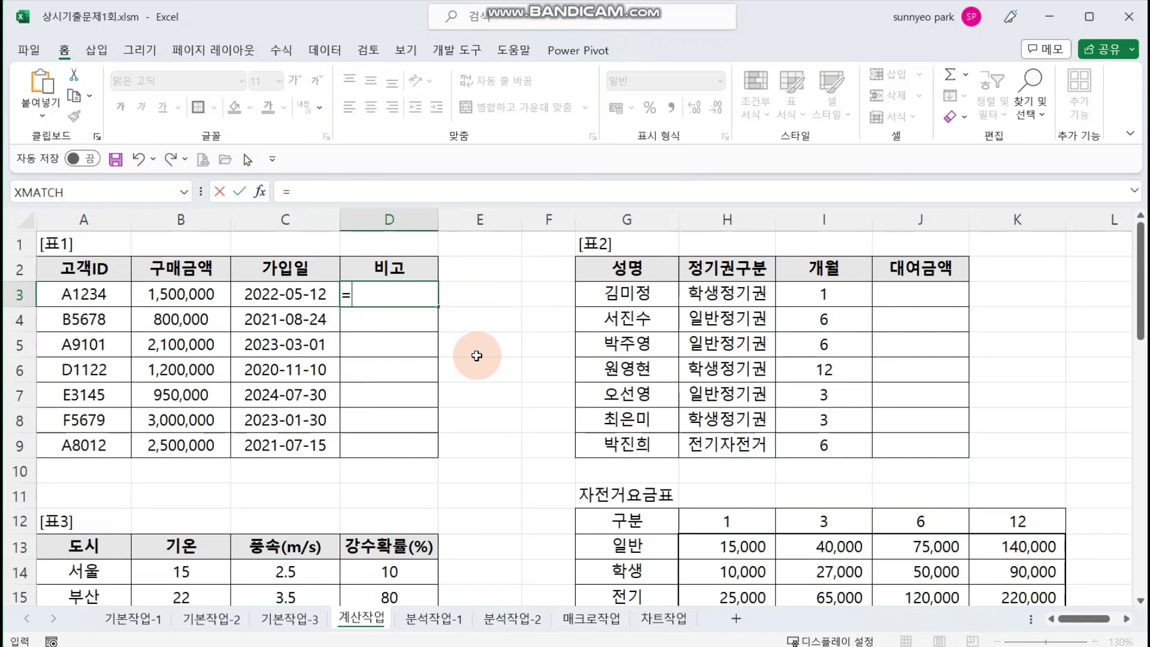
key(Escape)
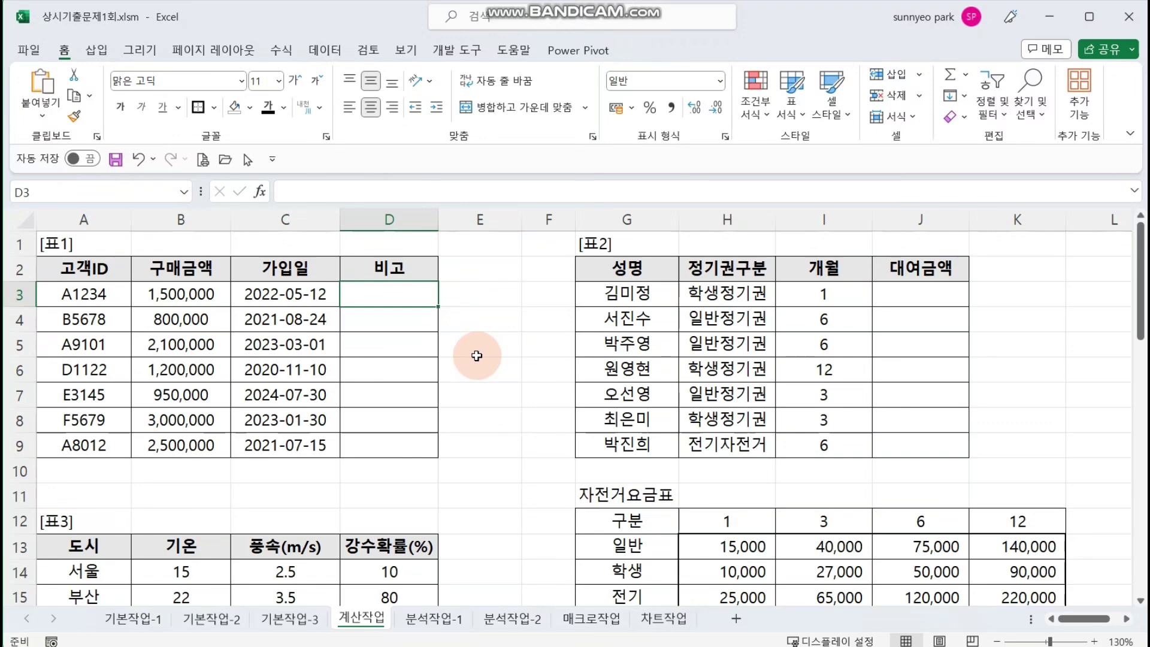
click(303, 354)
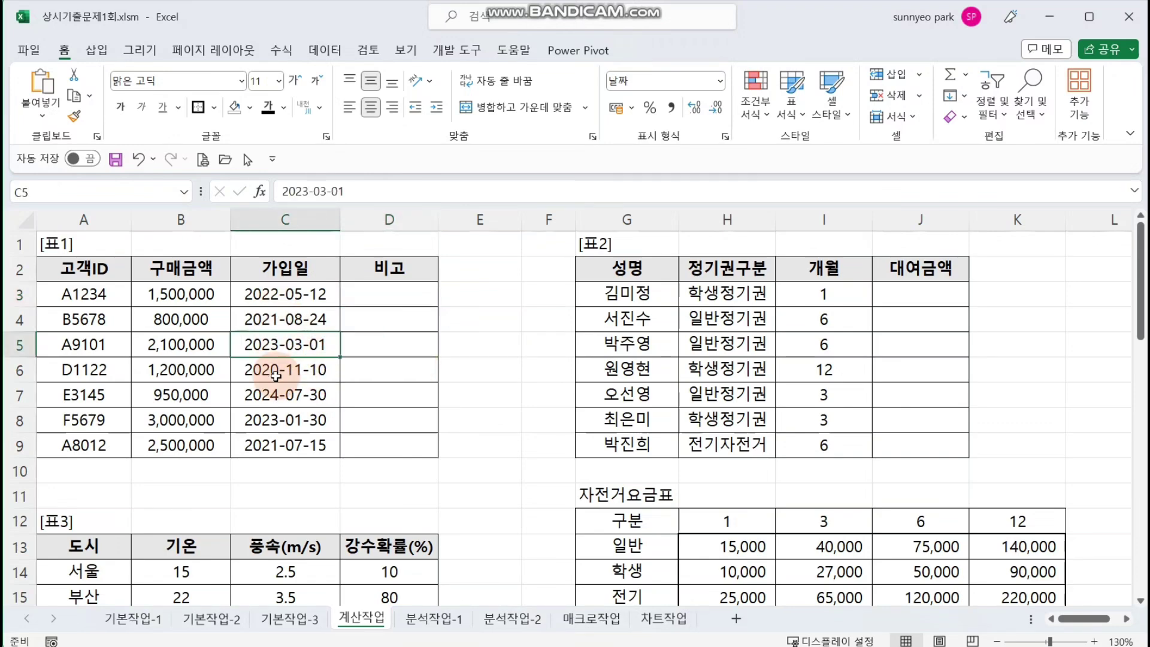
Start an IF formula in D3 with the function arguments dialog, using year(C3)<=2022 as the logical test
click(431, 295)
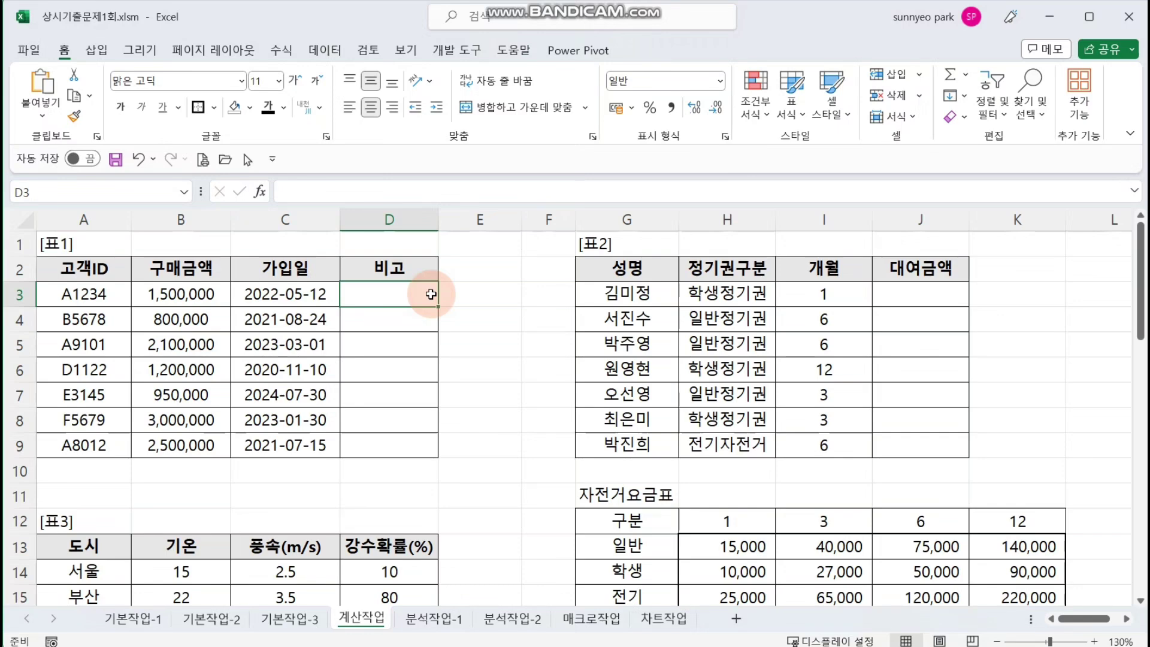
text(=)
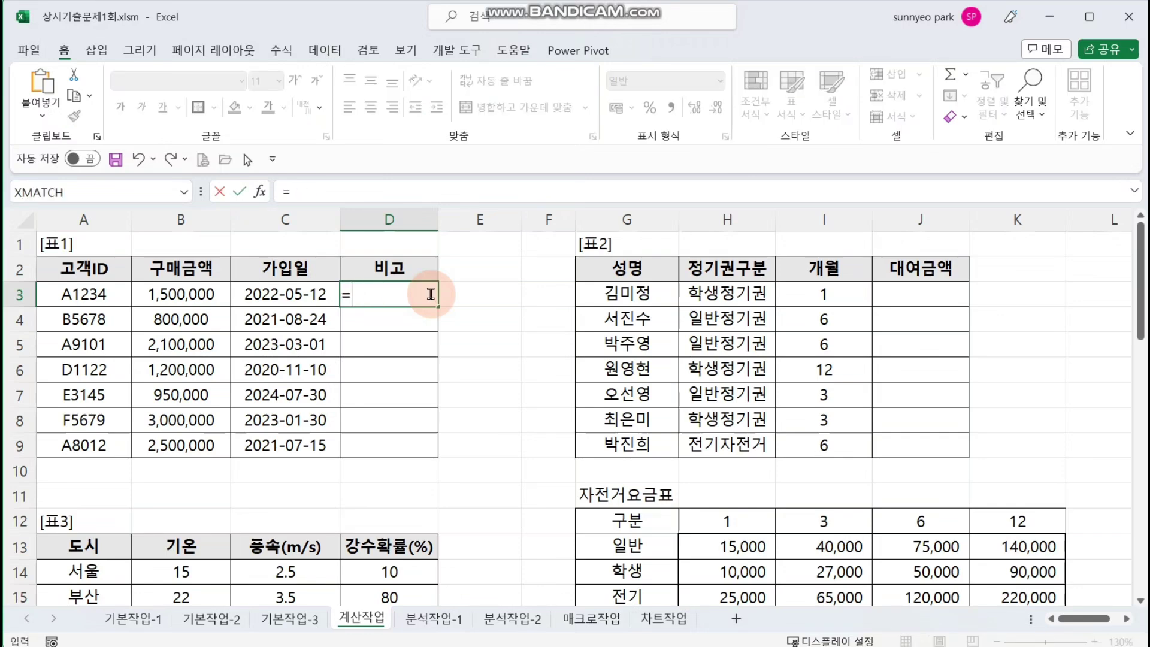
text(ㅑif()
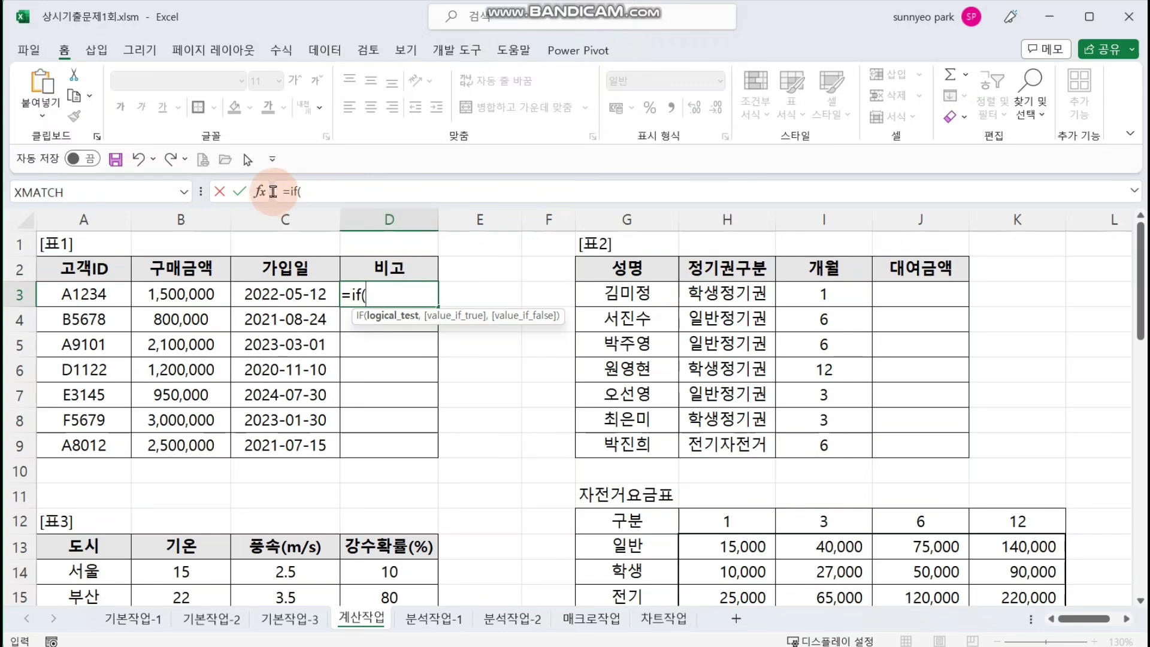
click(260, 192)
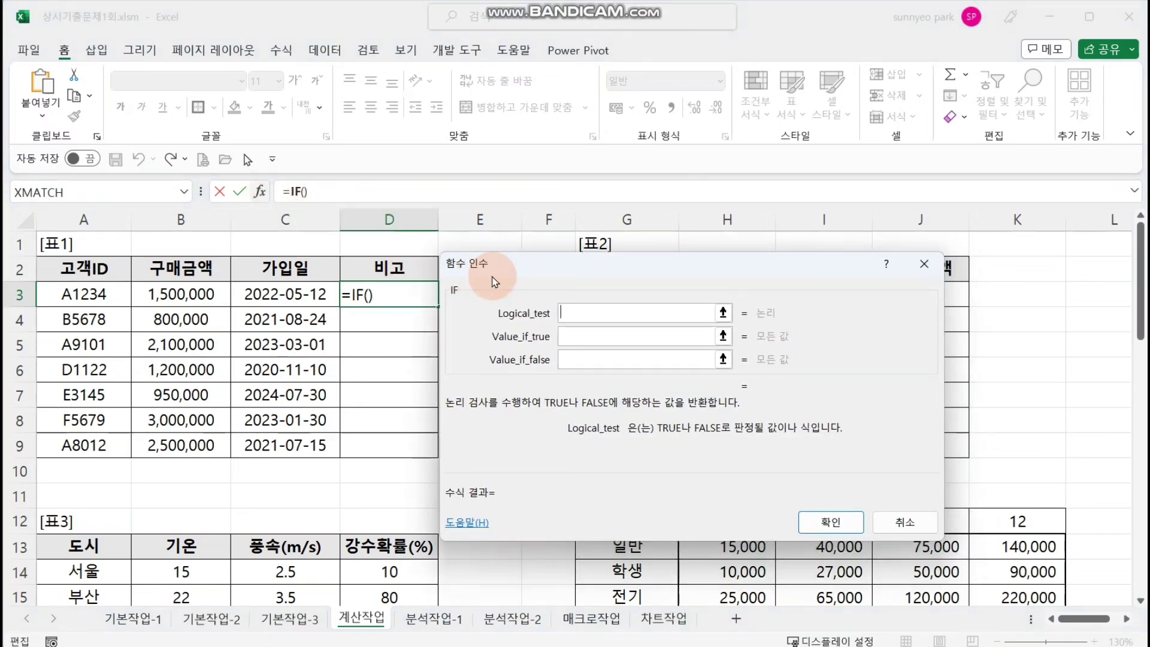
drag(495, 282, 508, 281)
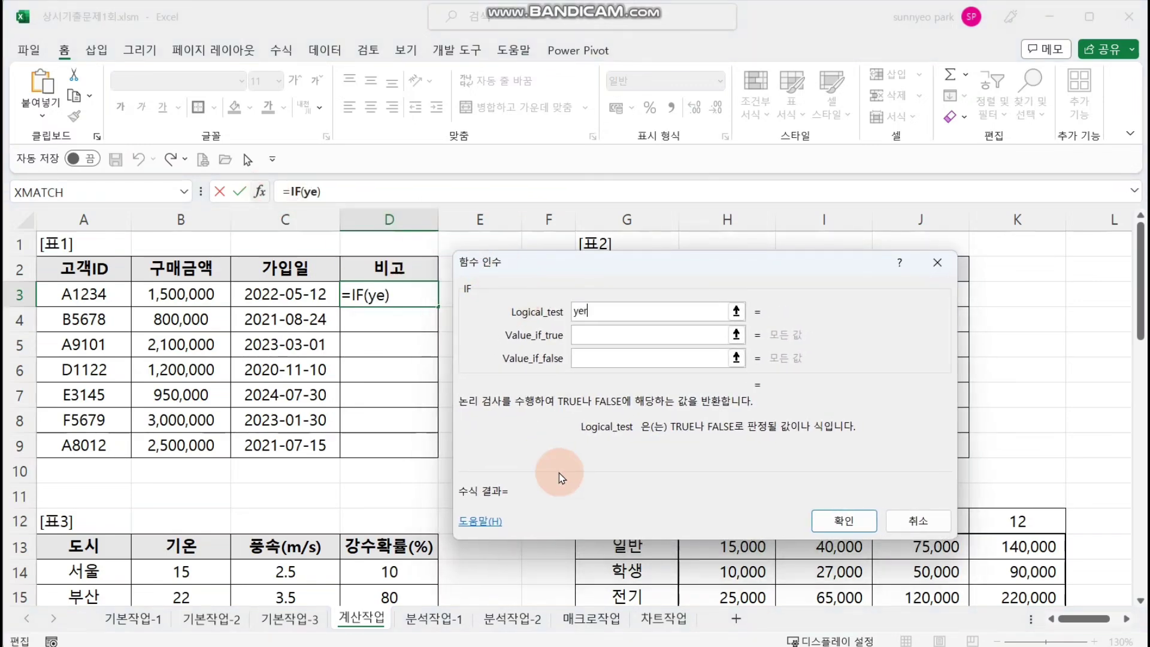
click(309, 298)
text()<=)
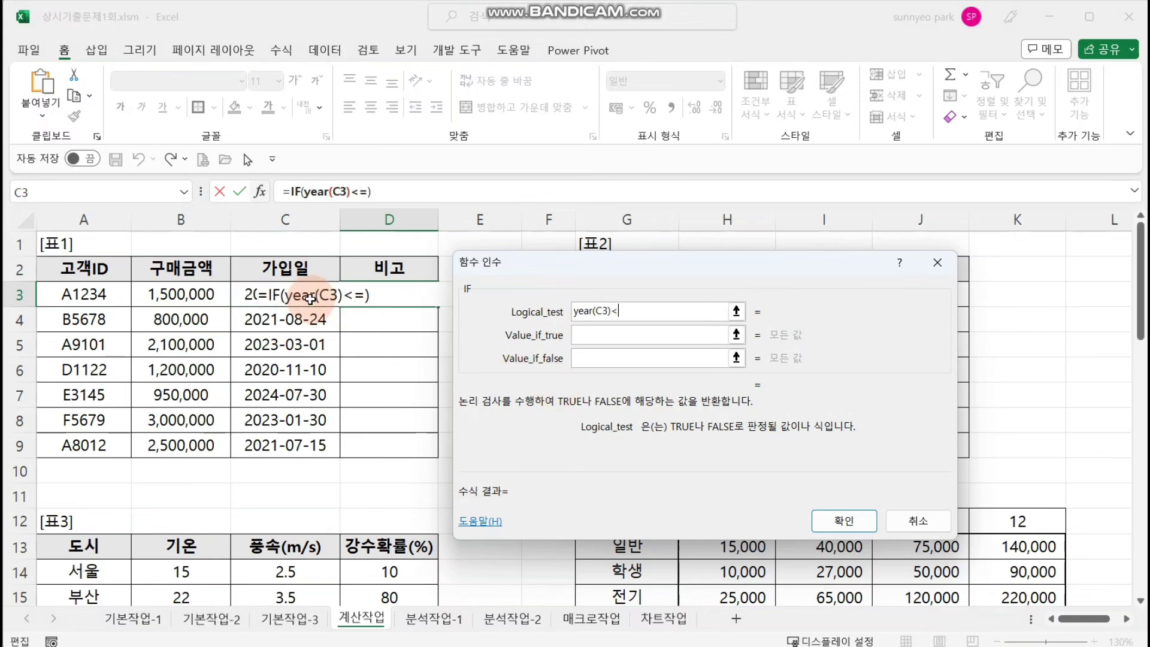
text(2022)
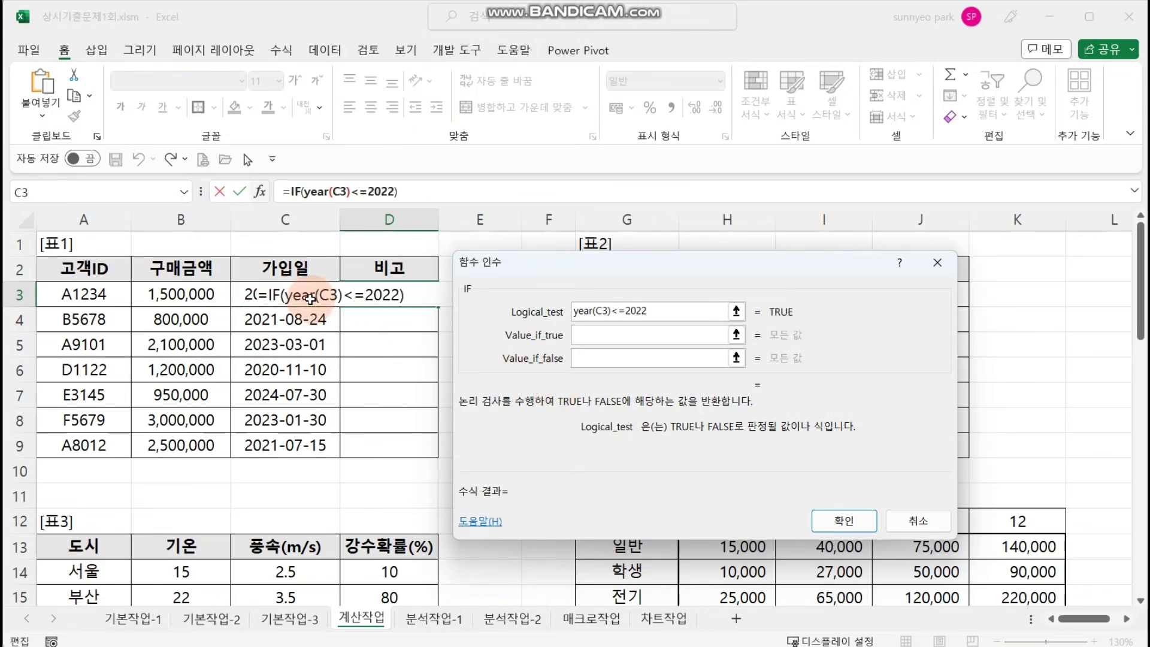
Make the IF formula return "특별할인쿠폰" when true and an empty string when false, and confirm it
click(635, 335)
text(특)
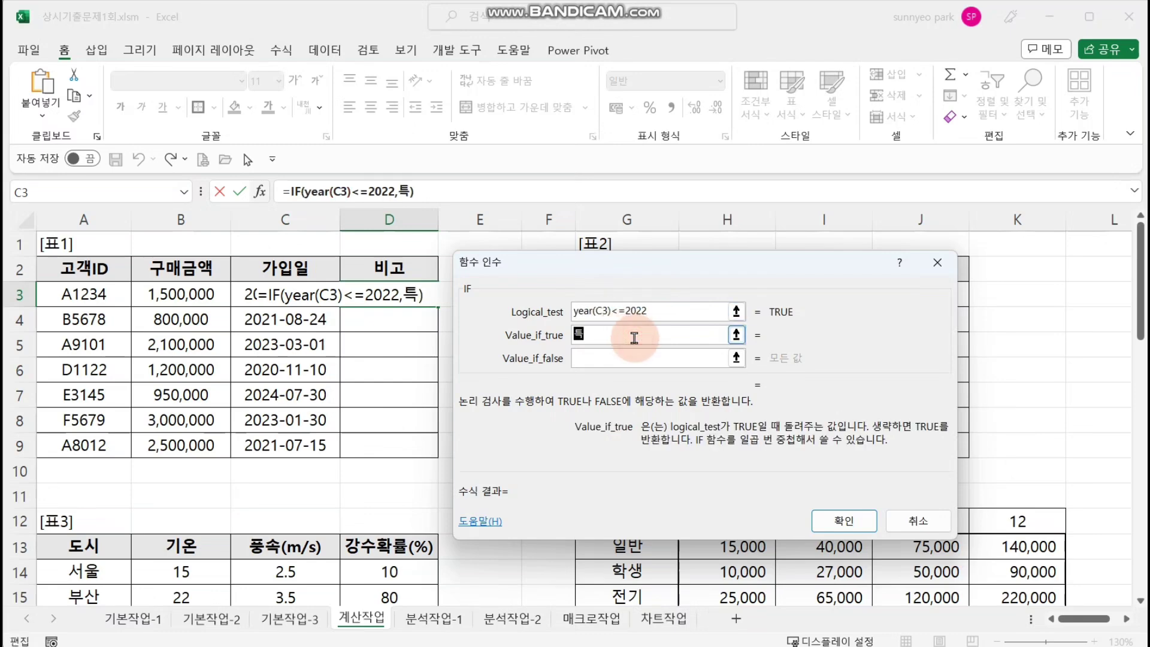
text(별할인ㅇ)
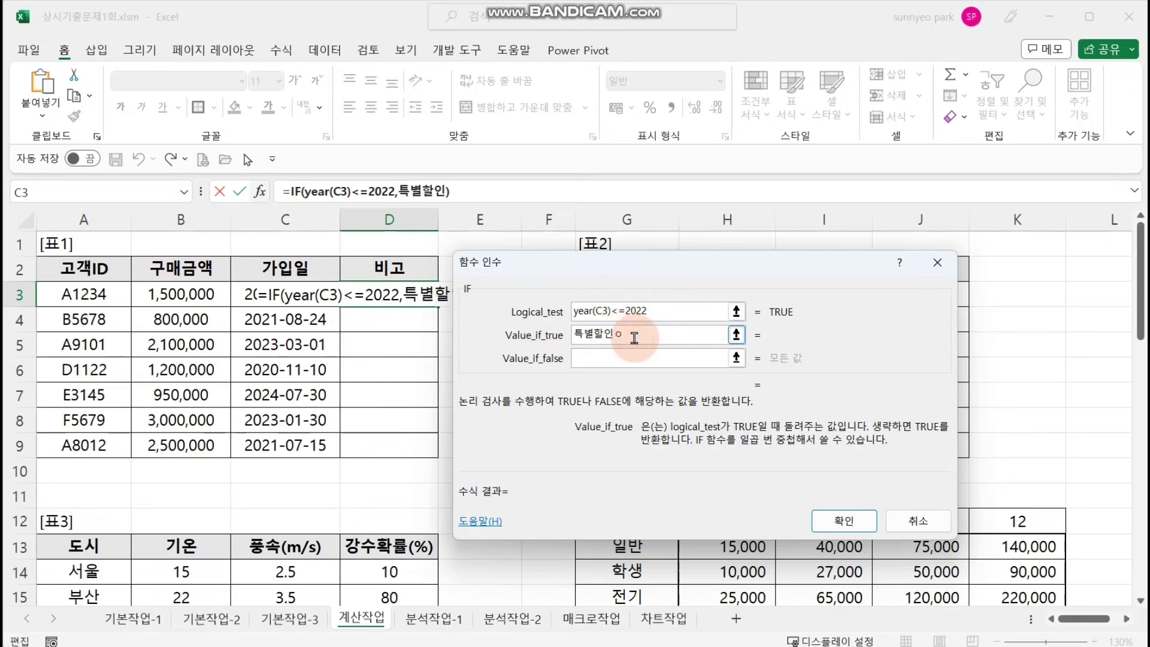
key(BackSpace)
key(BackSpace)
text(쿠)
click(655, 356)
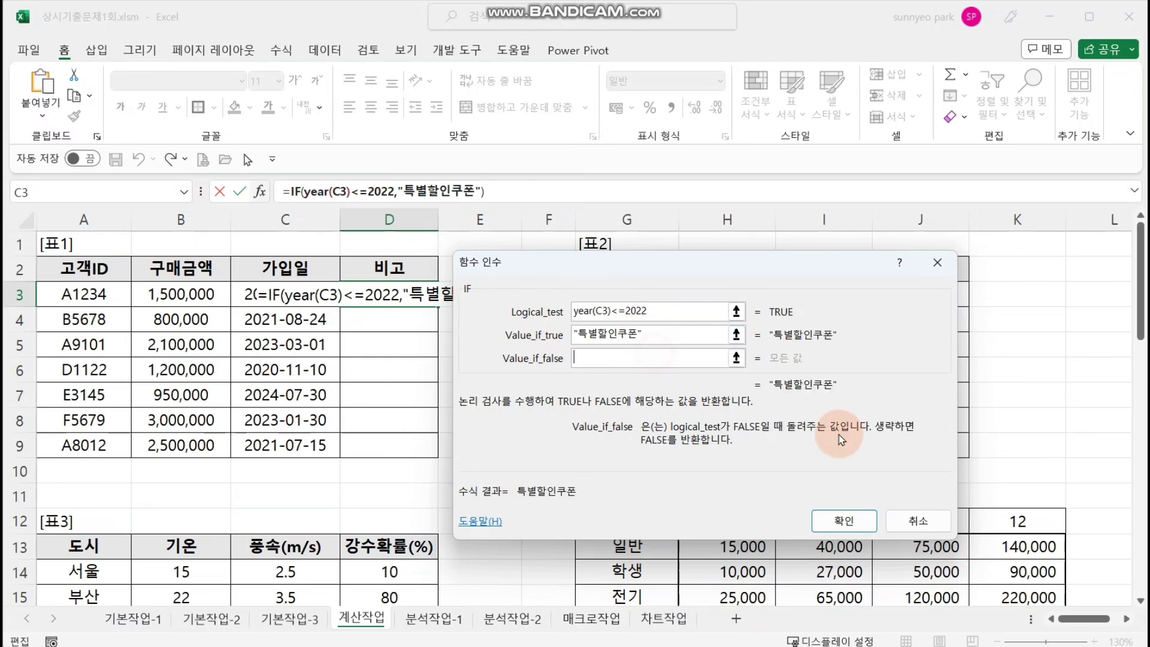
text("")
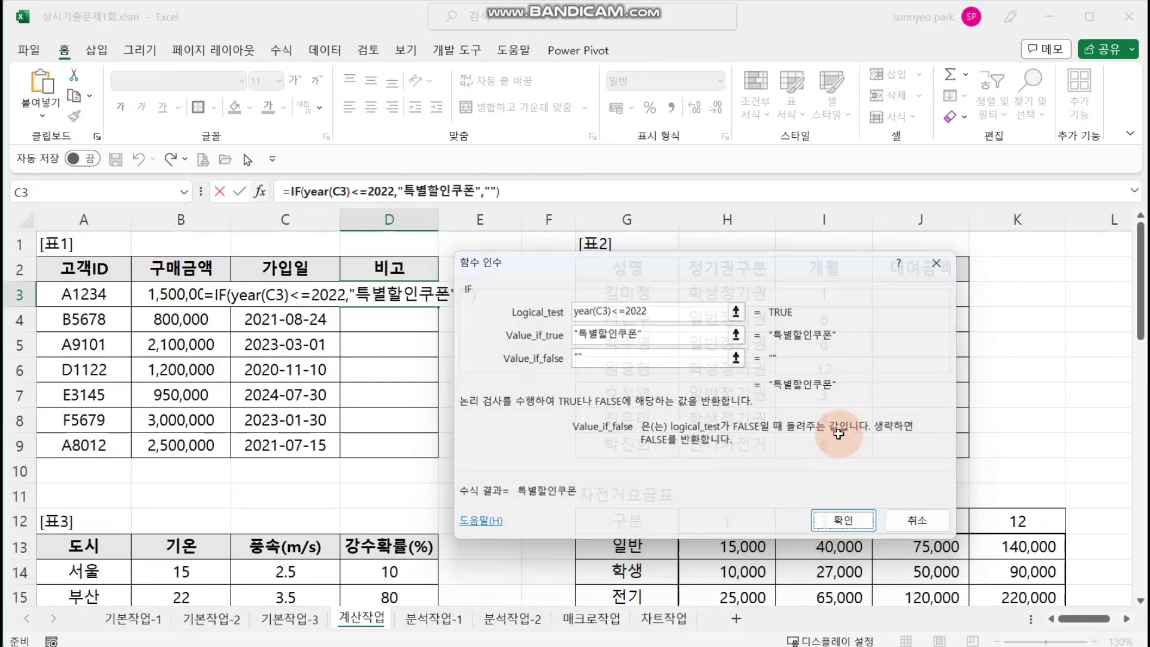
key(Return)
Copy the D3 formula down through D9 and check the coupon rows against their 가입일 dates
drag(440, 306, 439, 452)
click(502, 377)
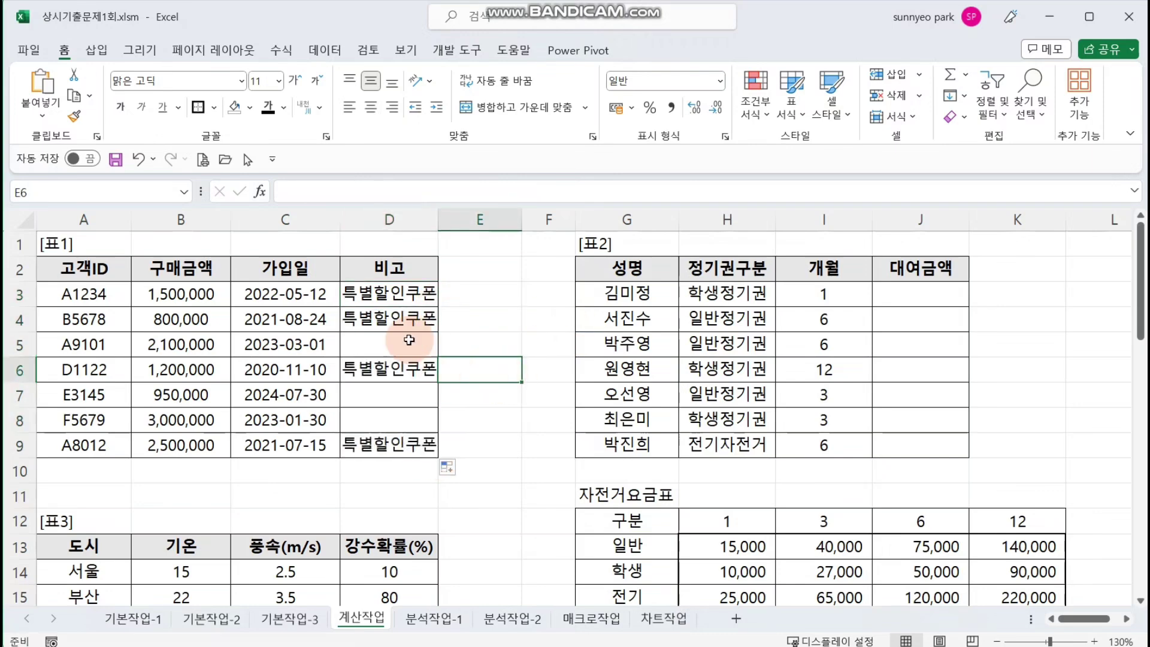
click(296, 318)
click(295, 369)
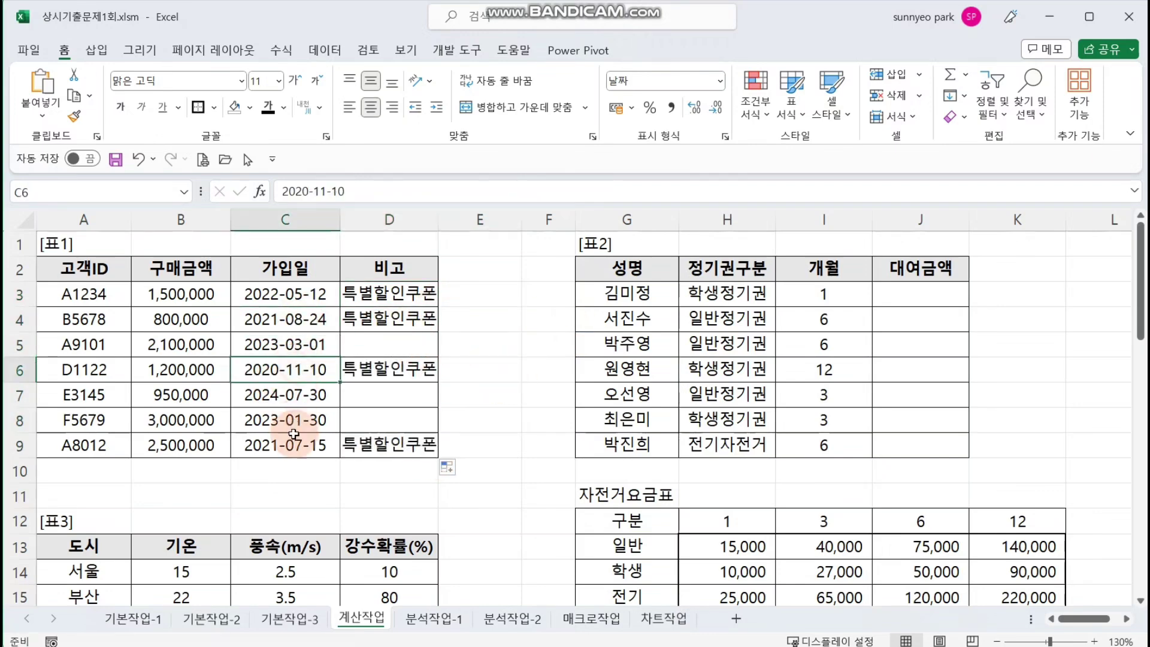
click(293, 444)
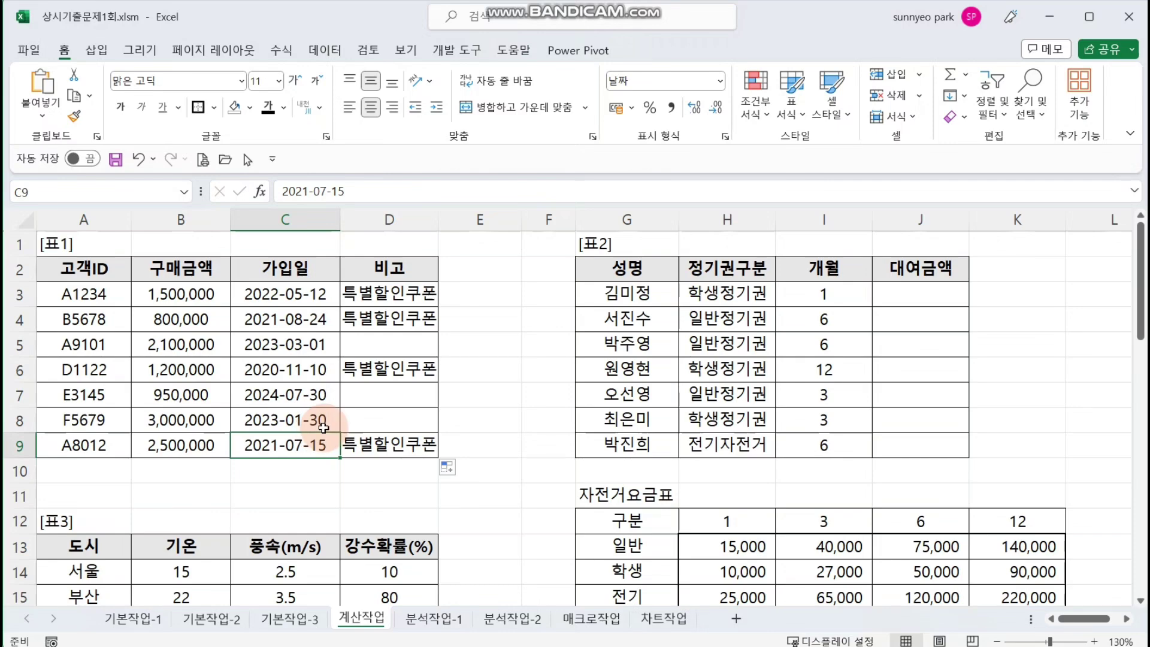
Examine the pass types and months in [표2] and the fee range H13:K15 in 자전거요금표
click(929, 293)
double_click(1125, 619)
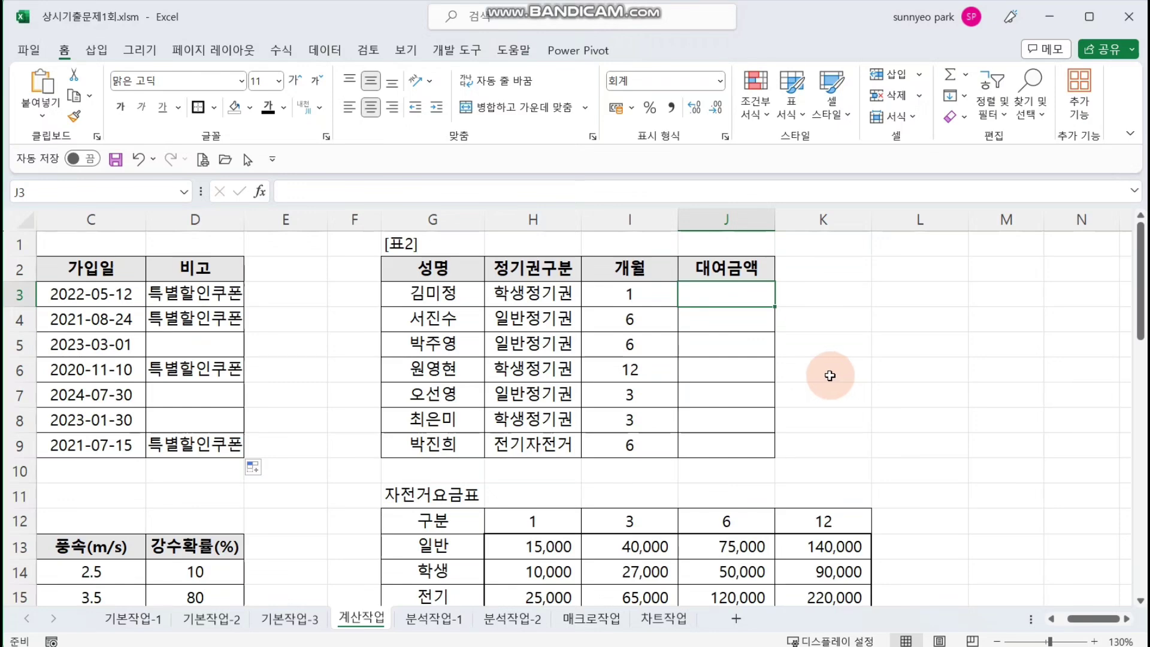
drag(536, 318, 540, 386)
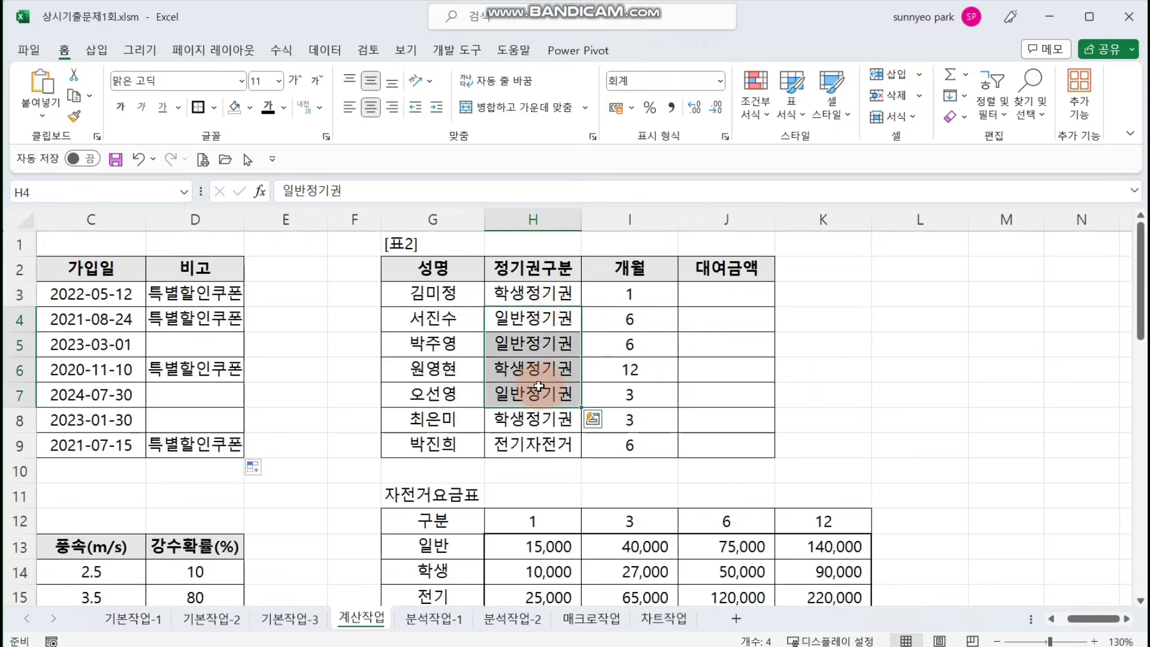
drag(662, 290, 660, 373)
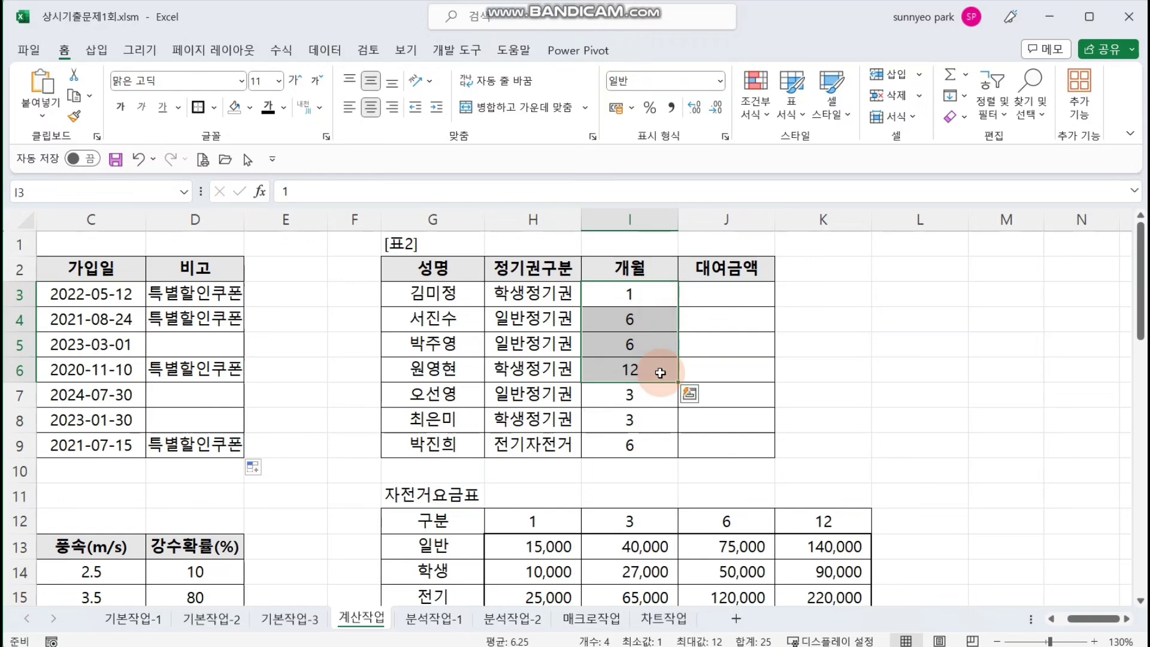
scroll(640, 383, down, 2)
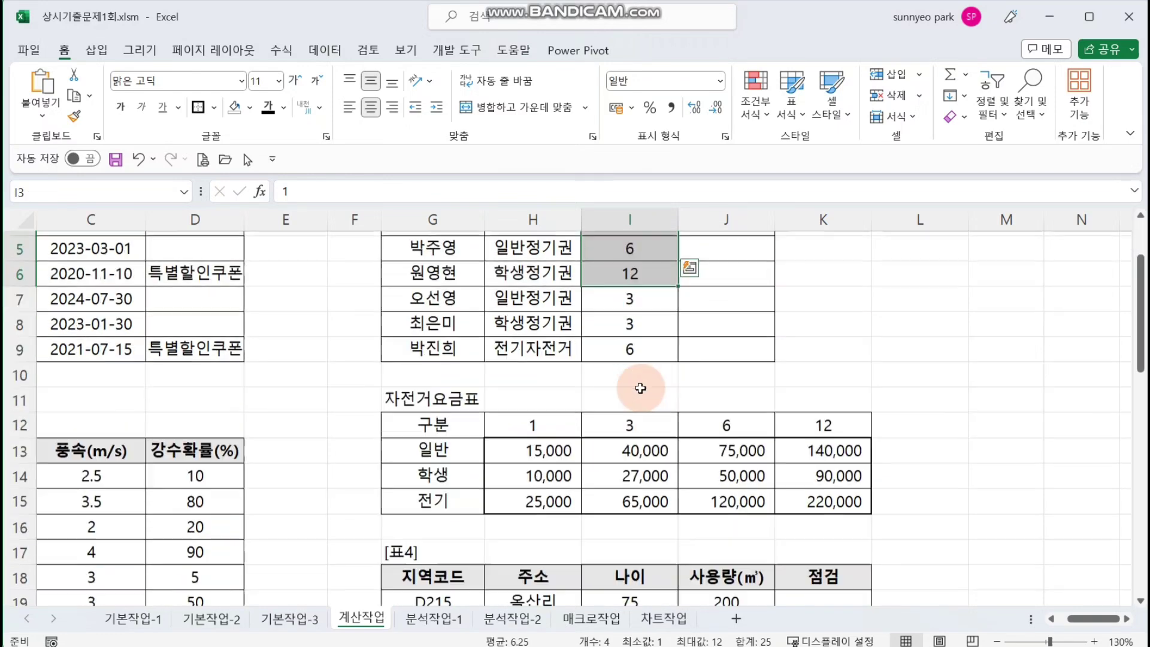
click(636, 445)
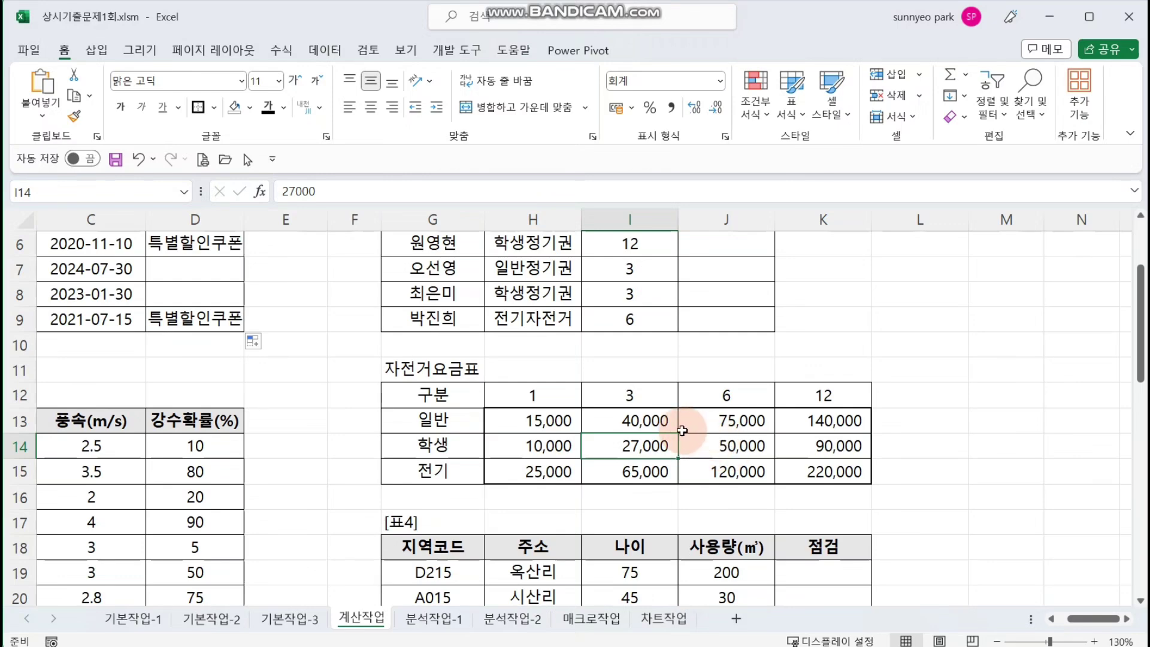
drag(540, 422, 801, 468)
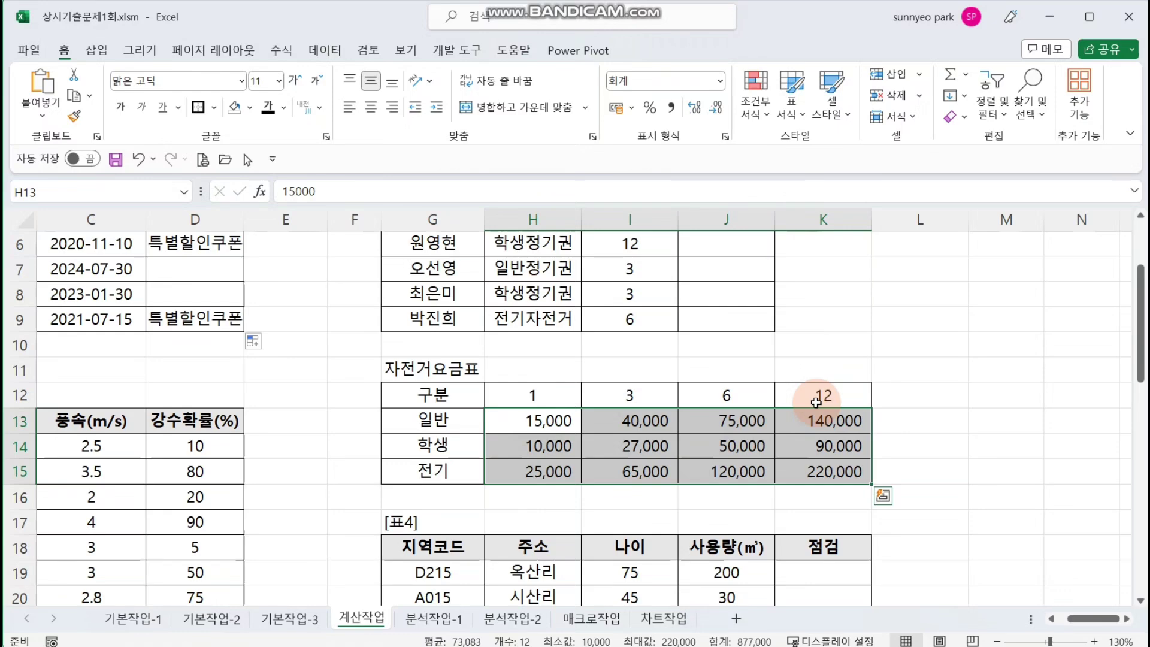
Compare the category and month headings of 자전거요금표 with the 정기권구분 entries in [표2]
click(423, 424)
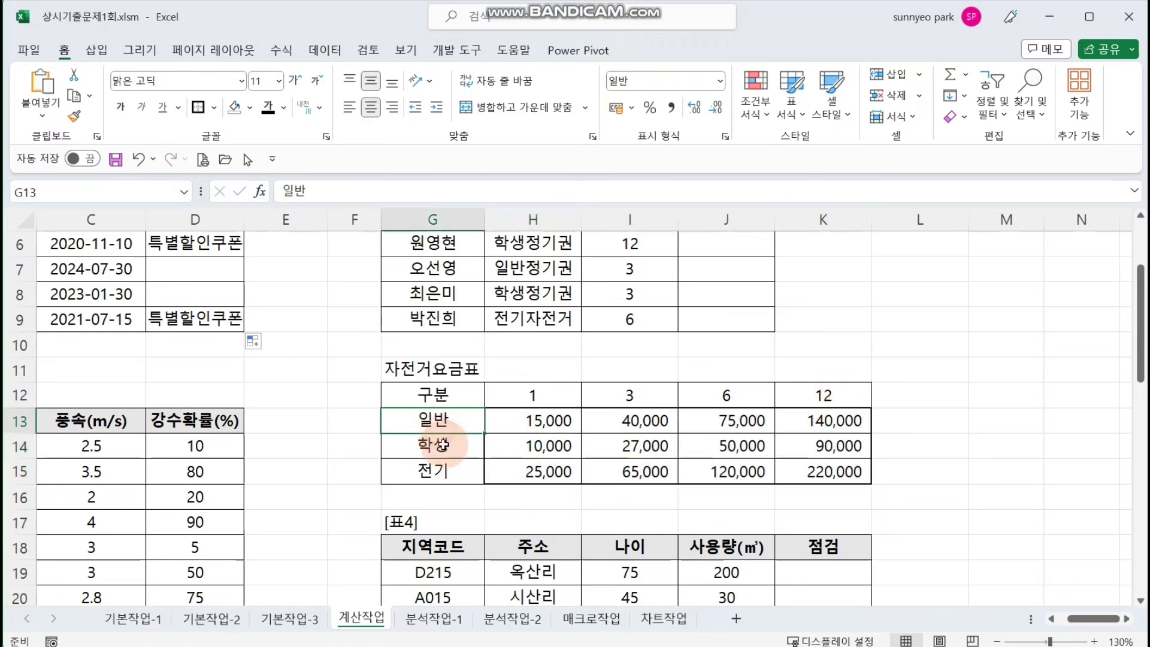
click(434, 448)
click(440, 472)
click(547, 393)
click(642, 393)
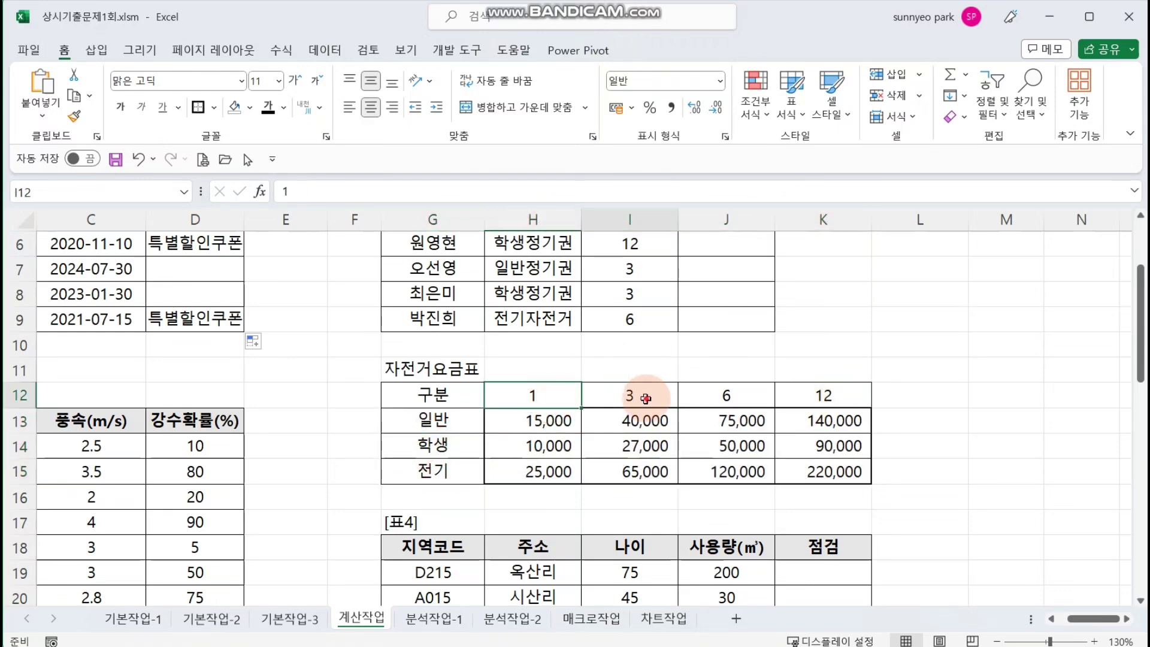
click(723, 393)
click(826, 395)
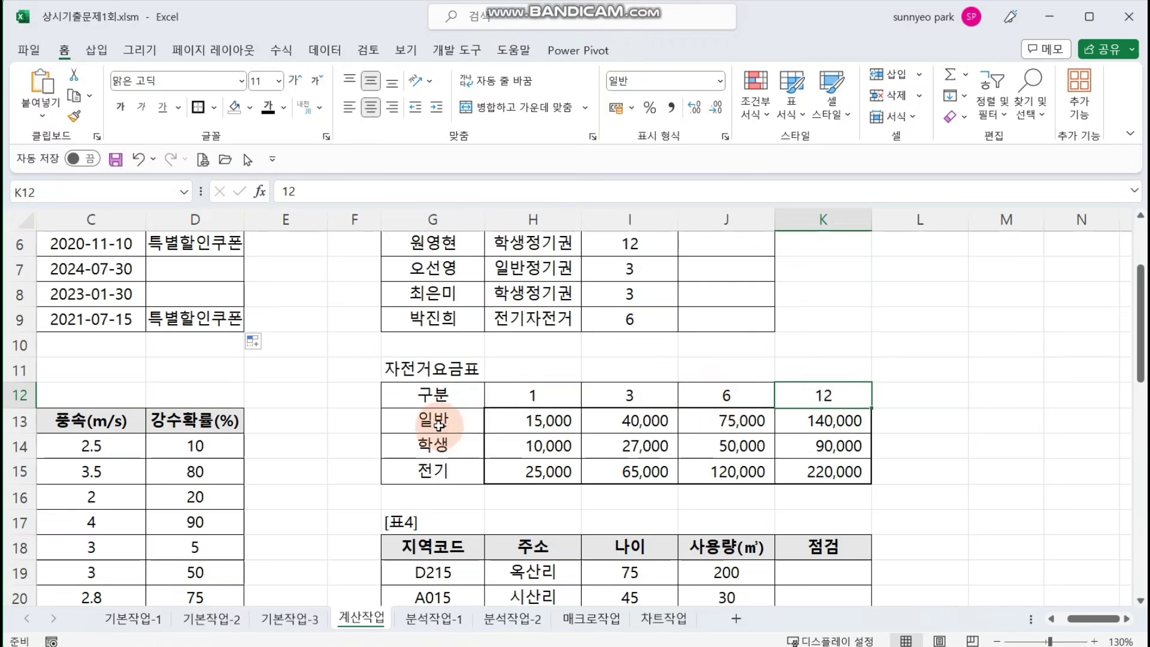
drag(440, 424, 443, 465)
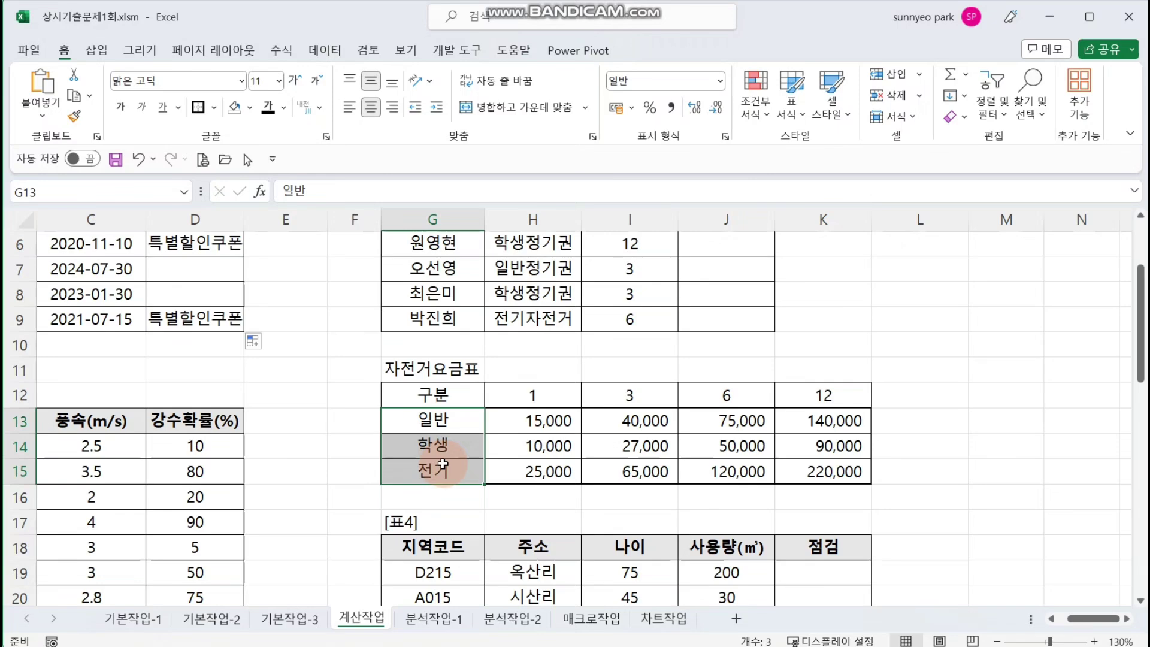
scroll(443, 464, up, 2)
drag(516, 294, 516, 436)
Start an INDEX formula in J3 and open its function arguments in the array,row_num,column_num form
click(722, 294)
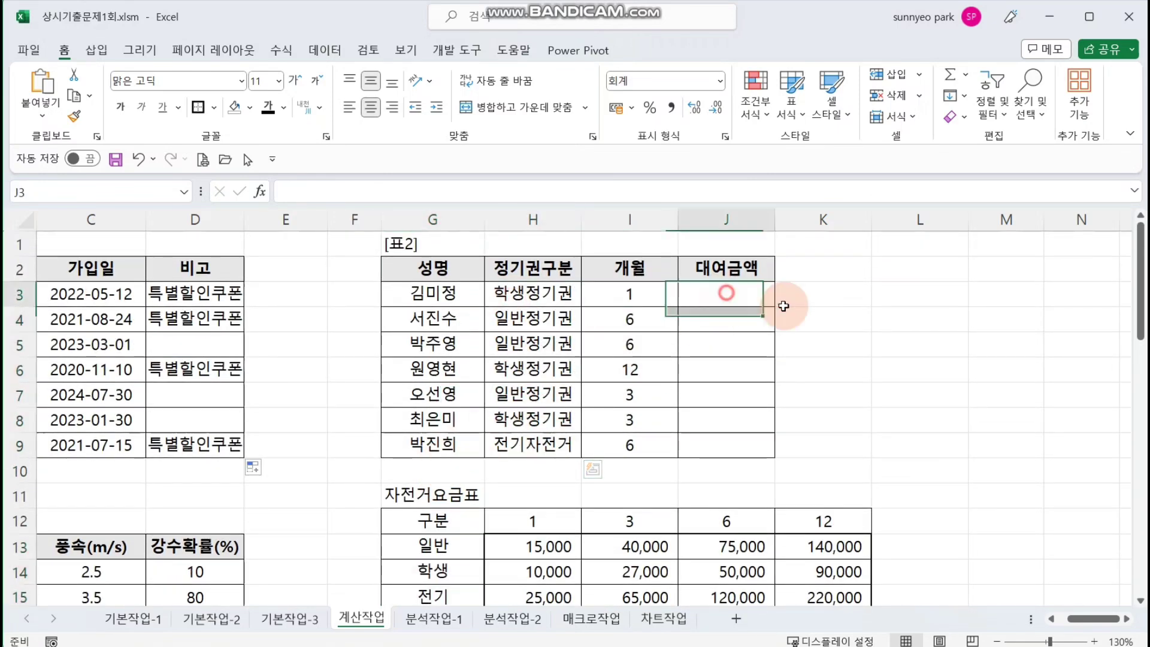
text(=ㅑ)
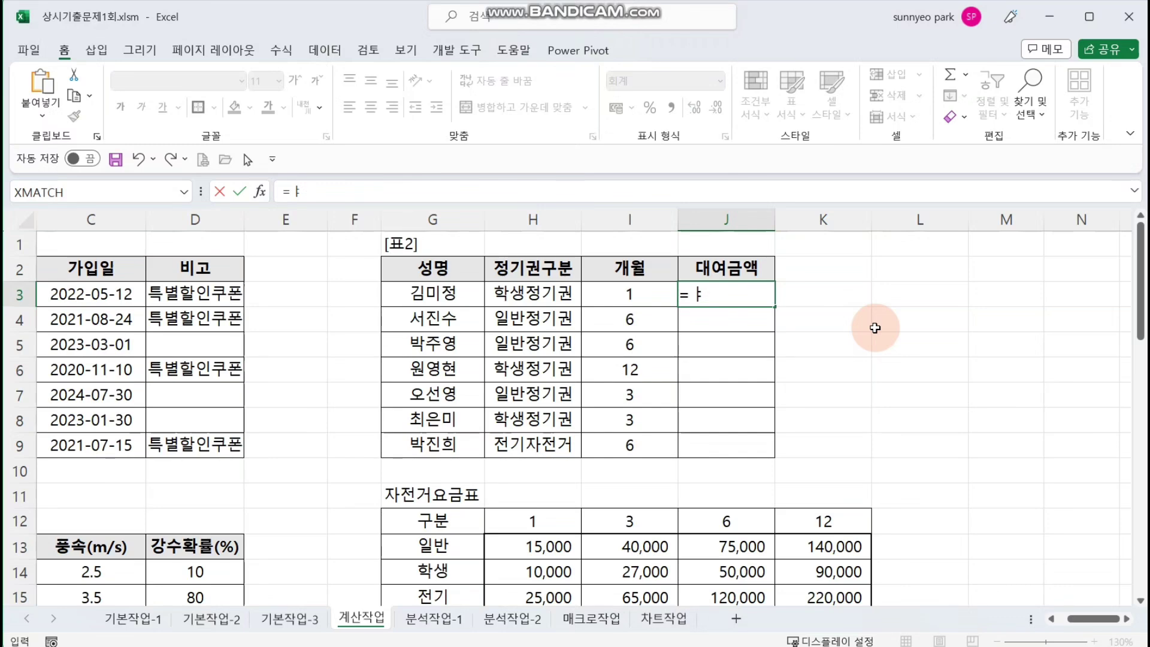
text(ndex()
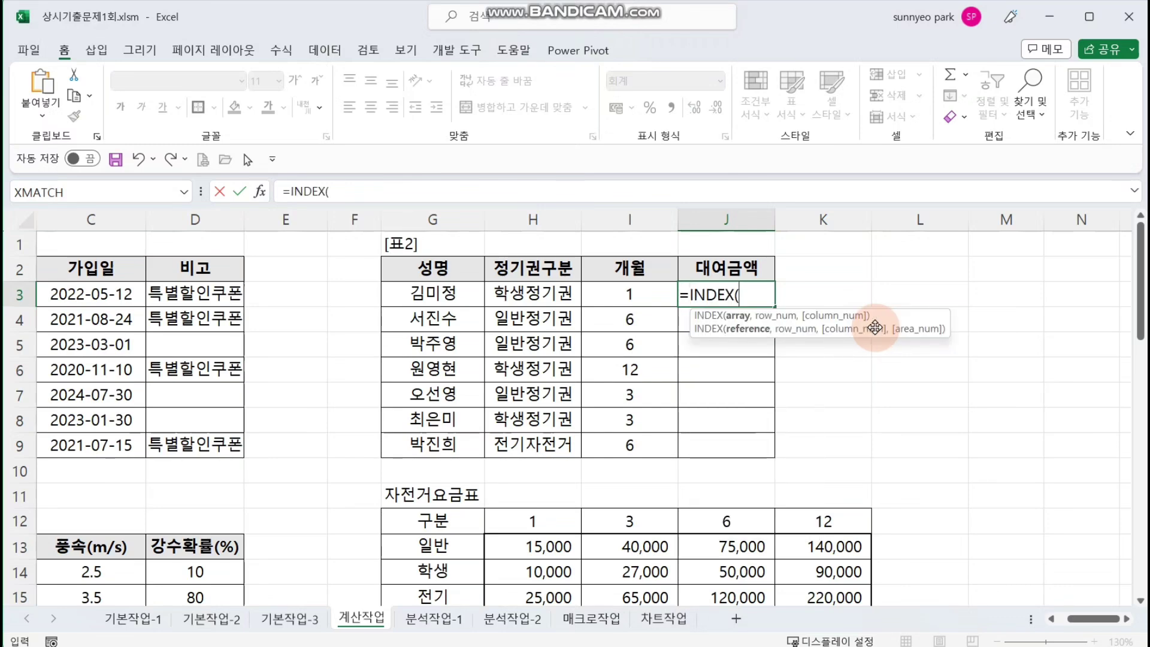
click(259, 192)
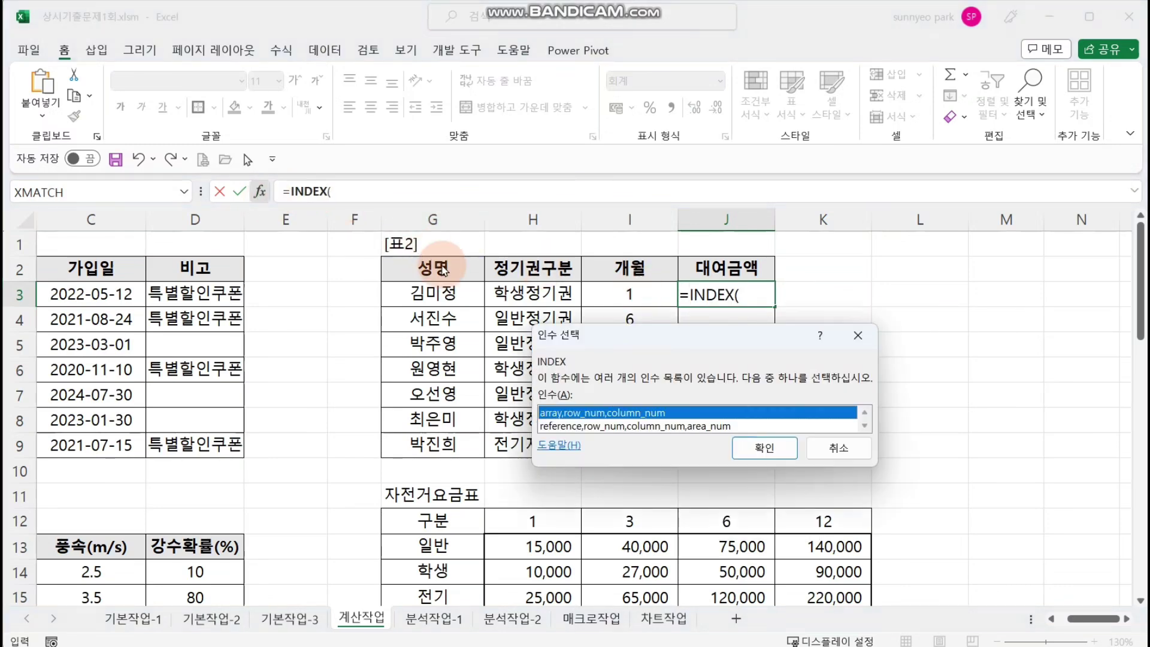
click(750, 446)
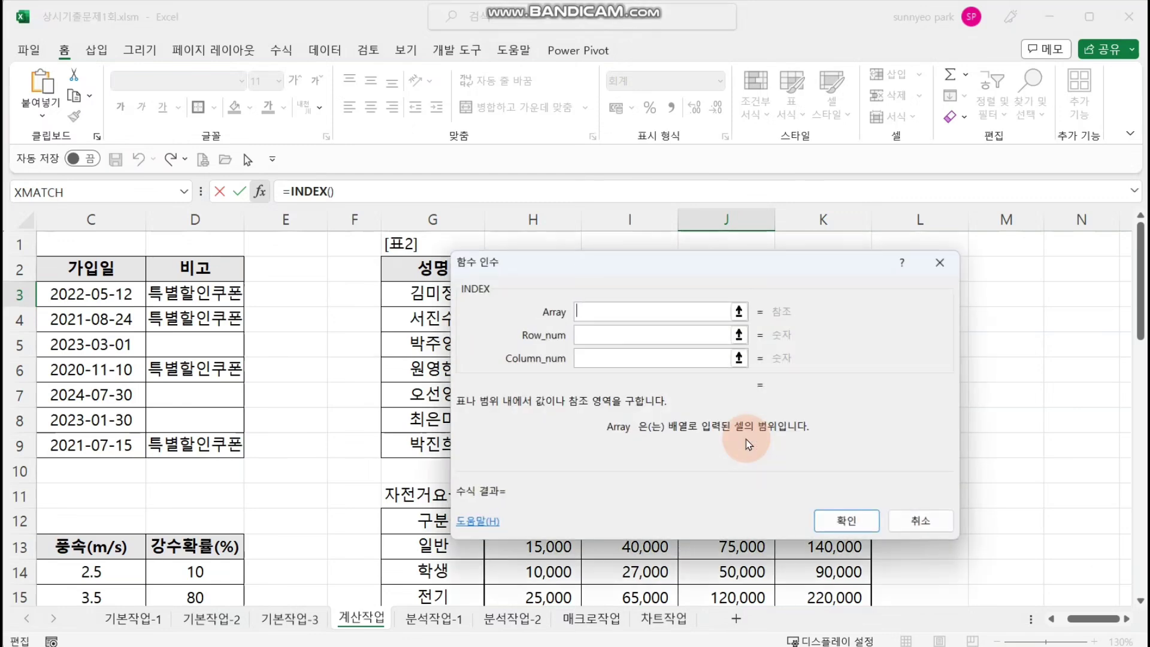
Set the INDEX Array argument to the fee range as the absolute reference $H$13:$K$15
drag(786, 257, 629, 253)
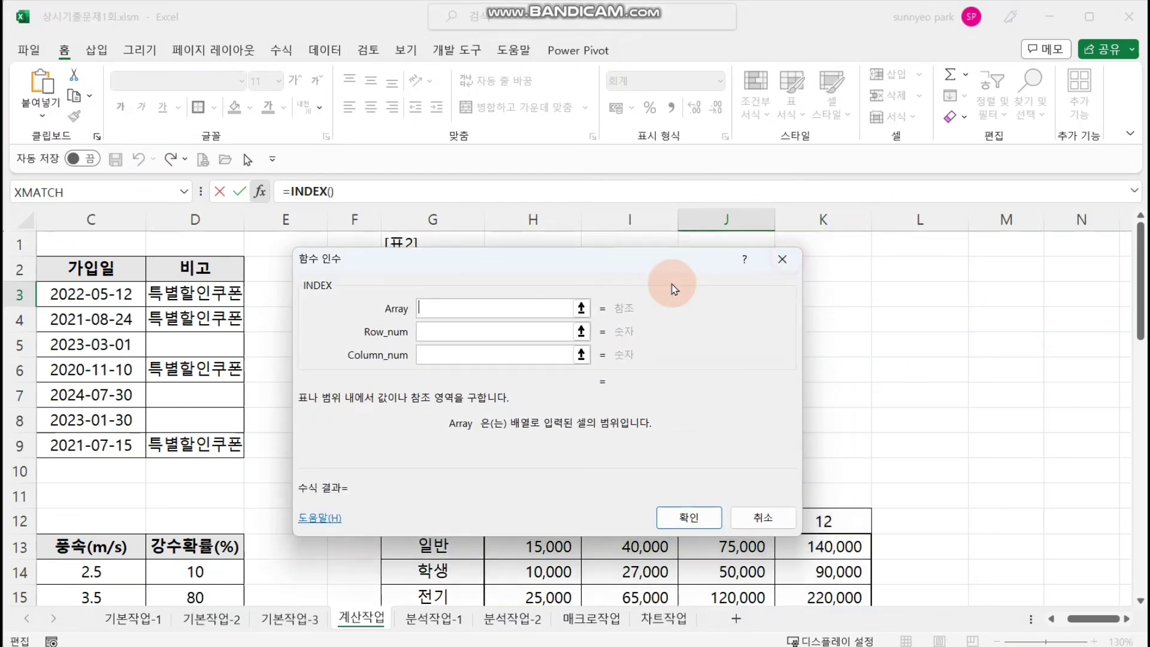
click(1128, 620)
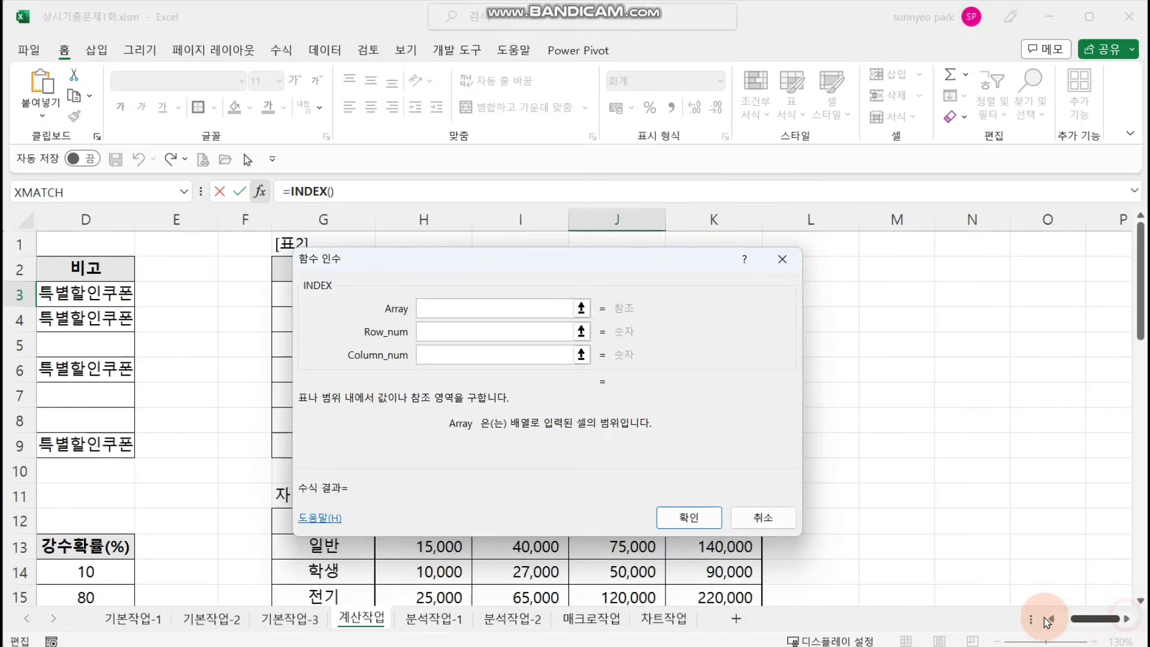
click(1129, 621)
click(1129, 620)
drag(416, 263, 706, 267)
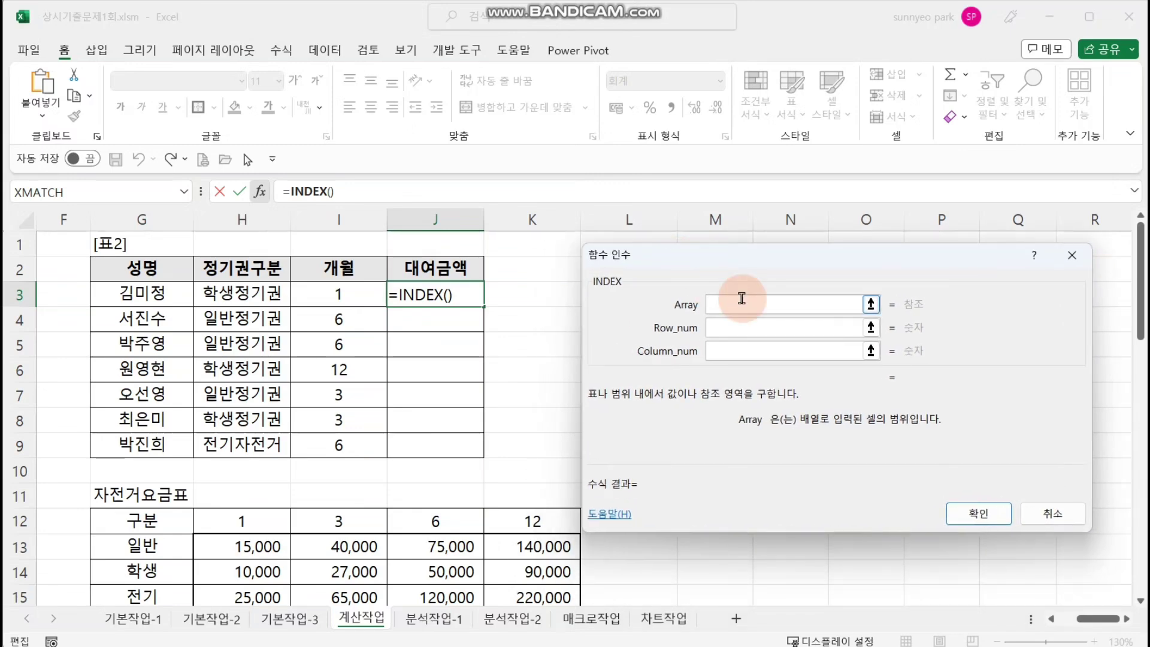
scroll(742, 299, down, 2)
drag(257, 419, 517, 467)
scroll(517, 467, up, 2)
key(F4)
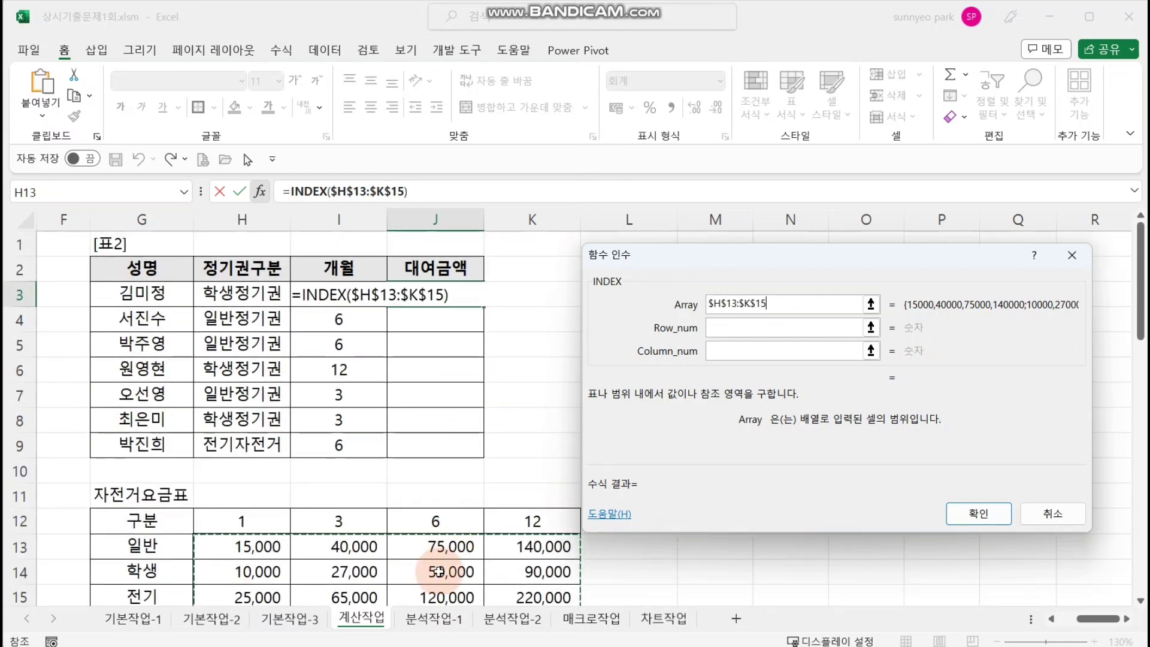
Enter match() as a nested function for both the Row_num and Column_num arguments of INDEX
click(759, 328)
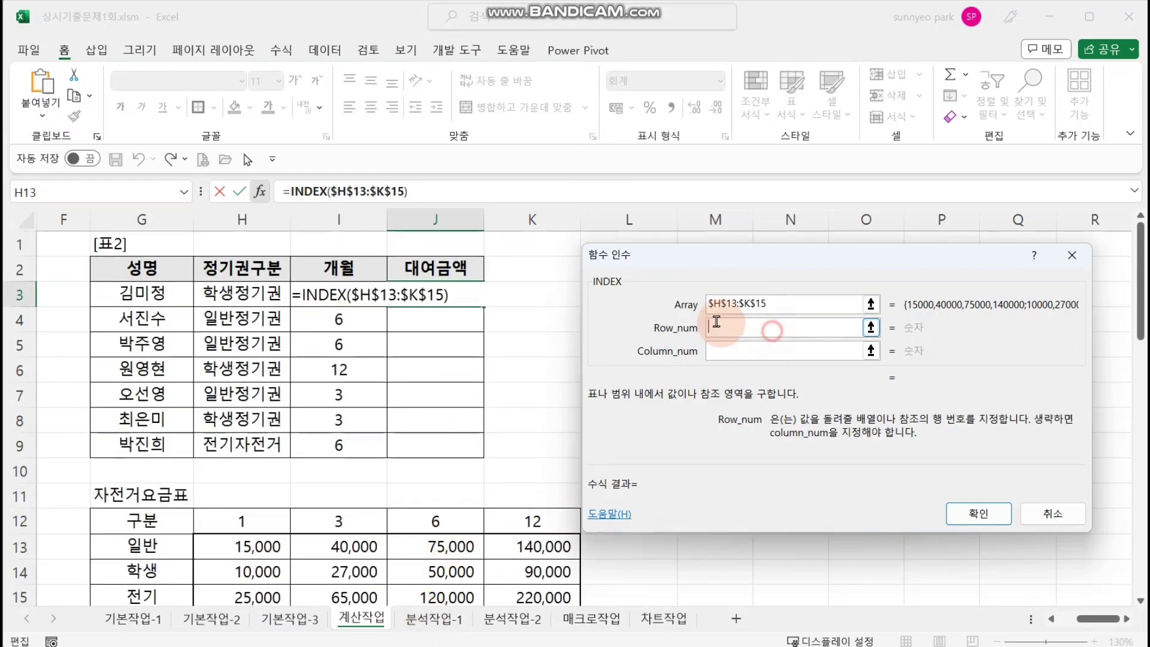
text(m)
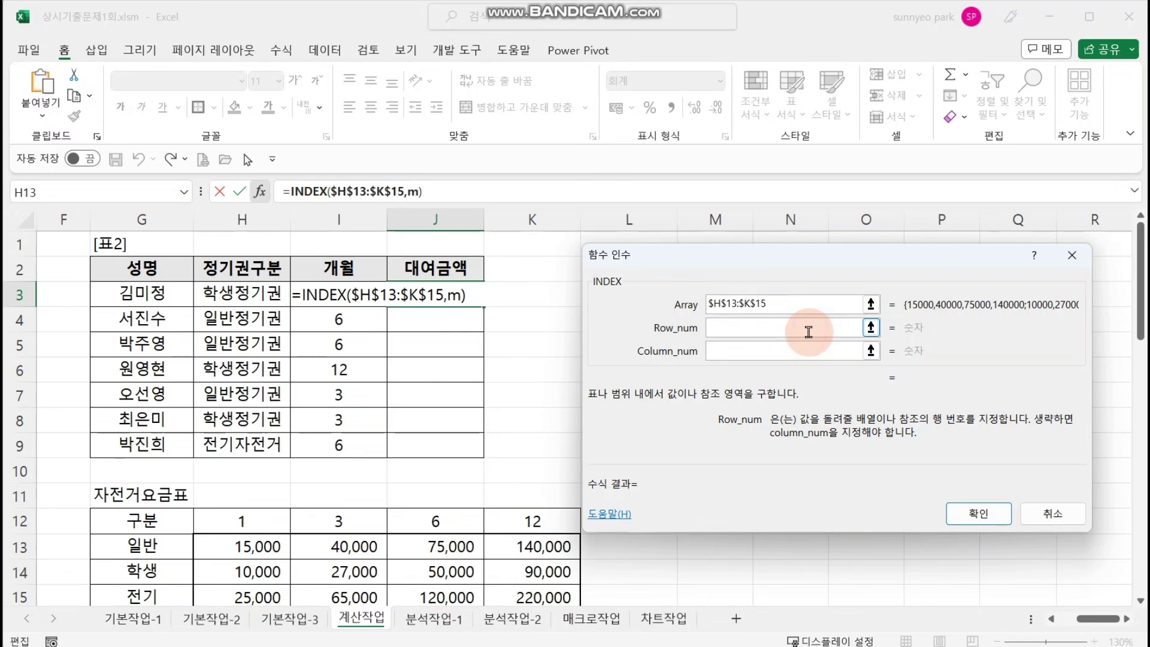
text(atch())
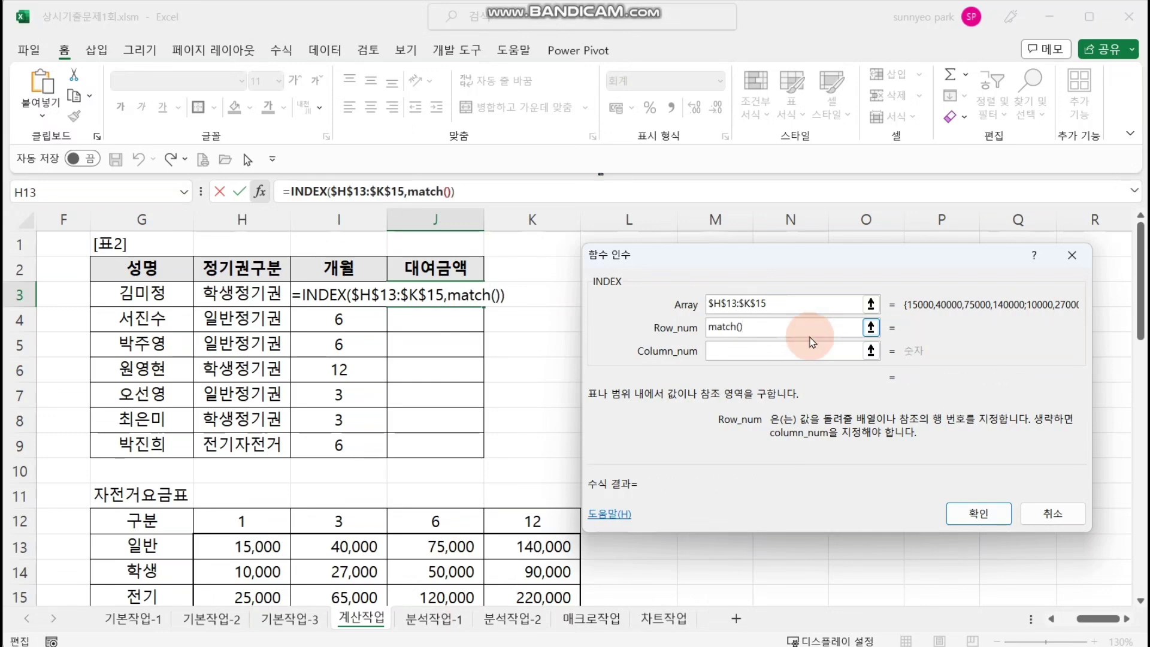
click(810, 349)
text(match()
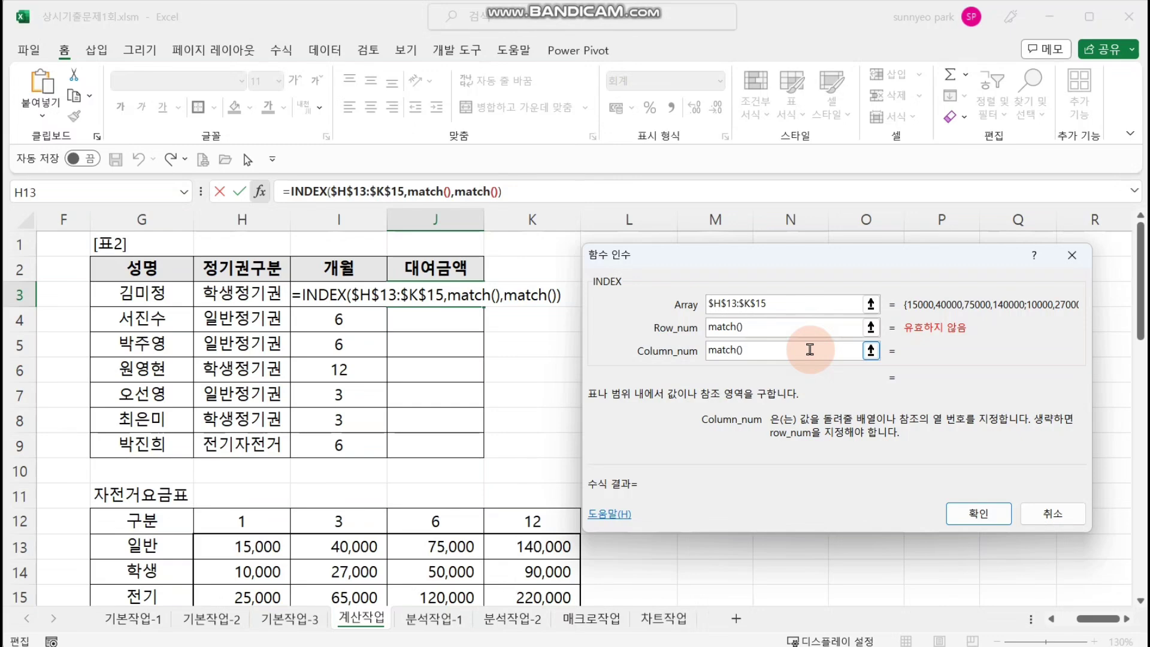
click(775, 327)
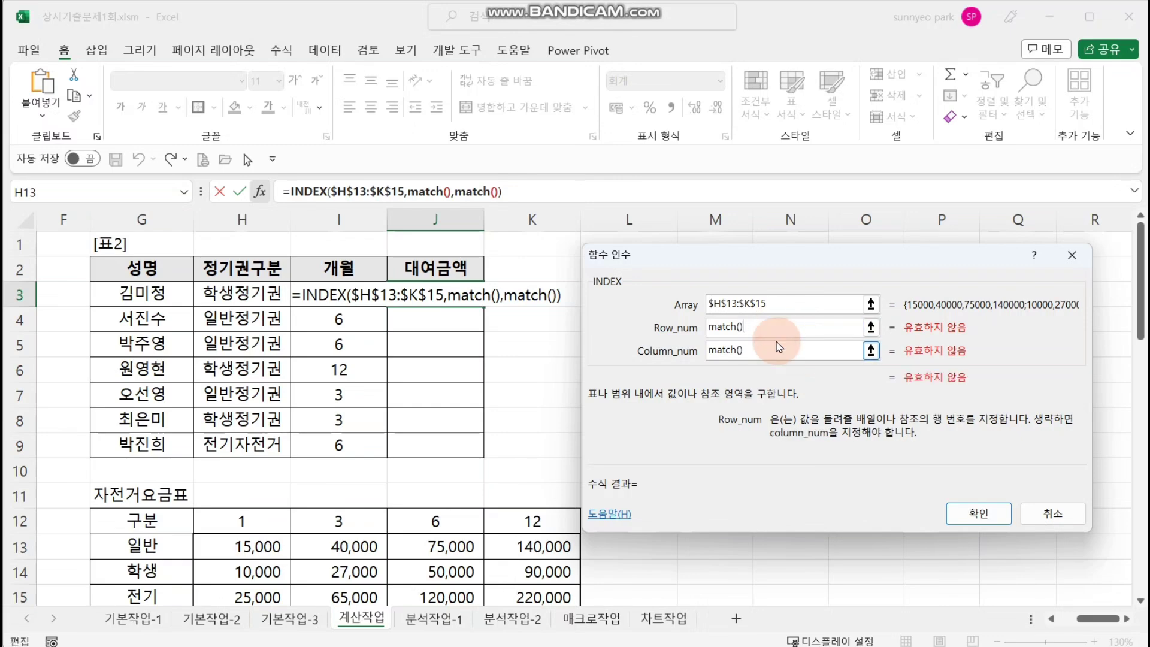
key(Tab)
click(788, 329)
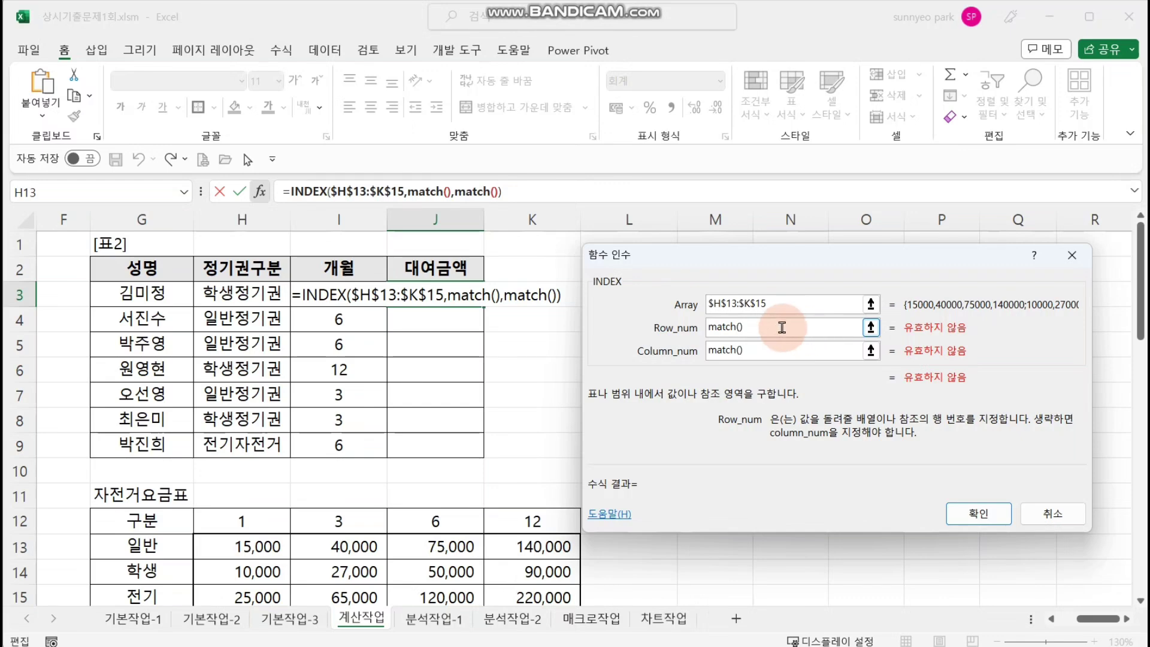
Open the arguments of the first nested MATCH and set its Lookup_value to left(H3,2)
click(427, 192)
click(739, 306)
click(739, 307)
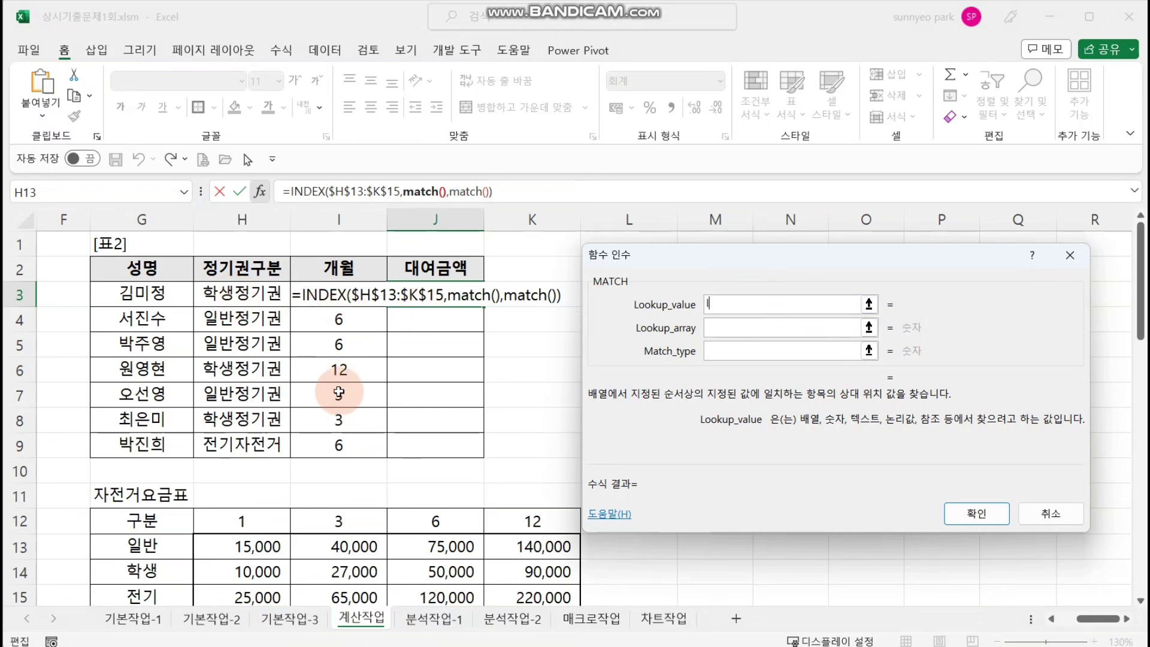
text(left()
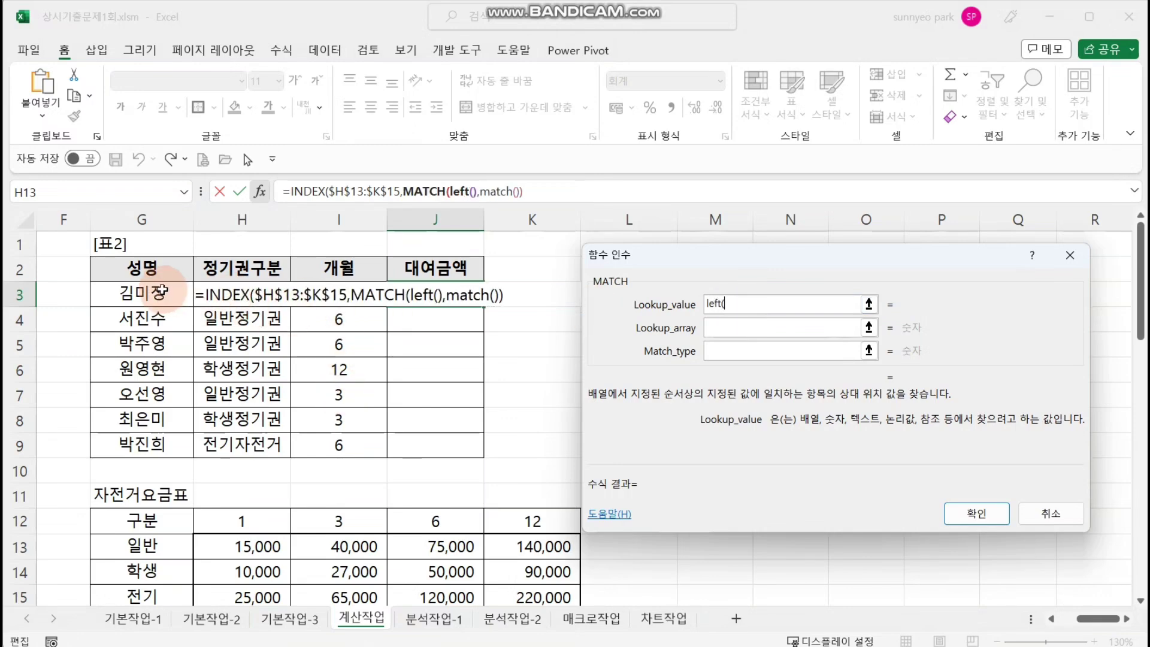
click(233, 293)
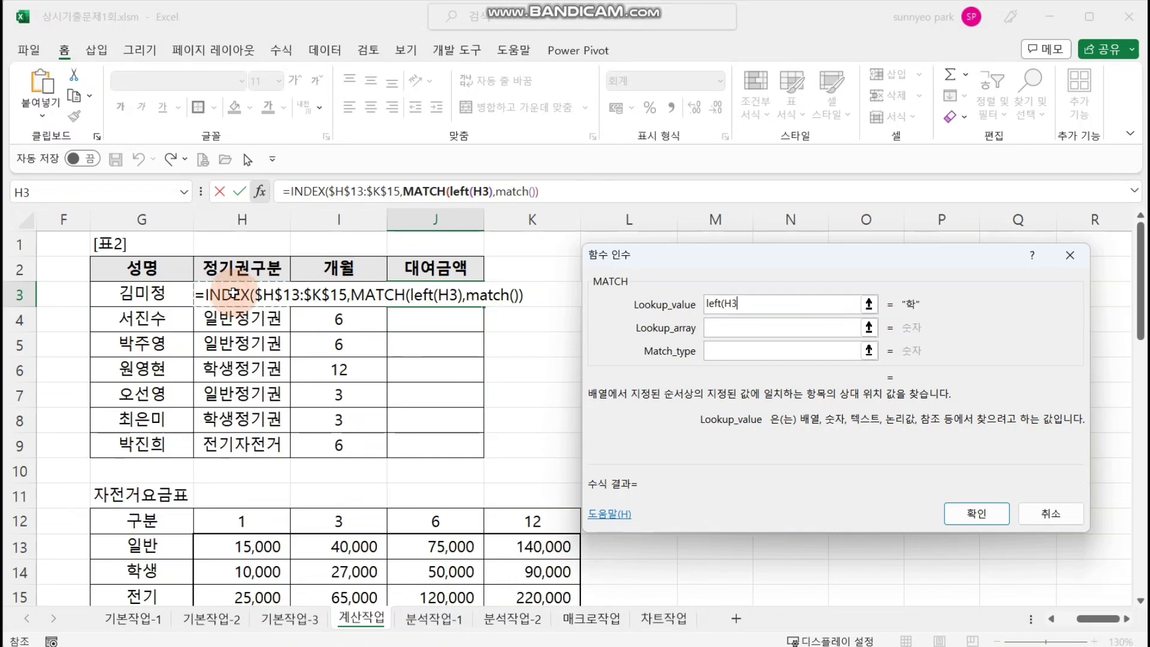
text(,2)
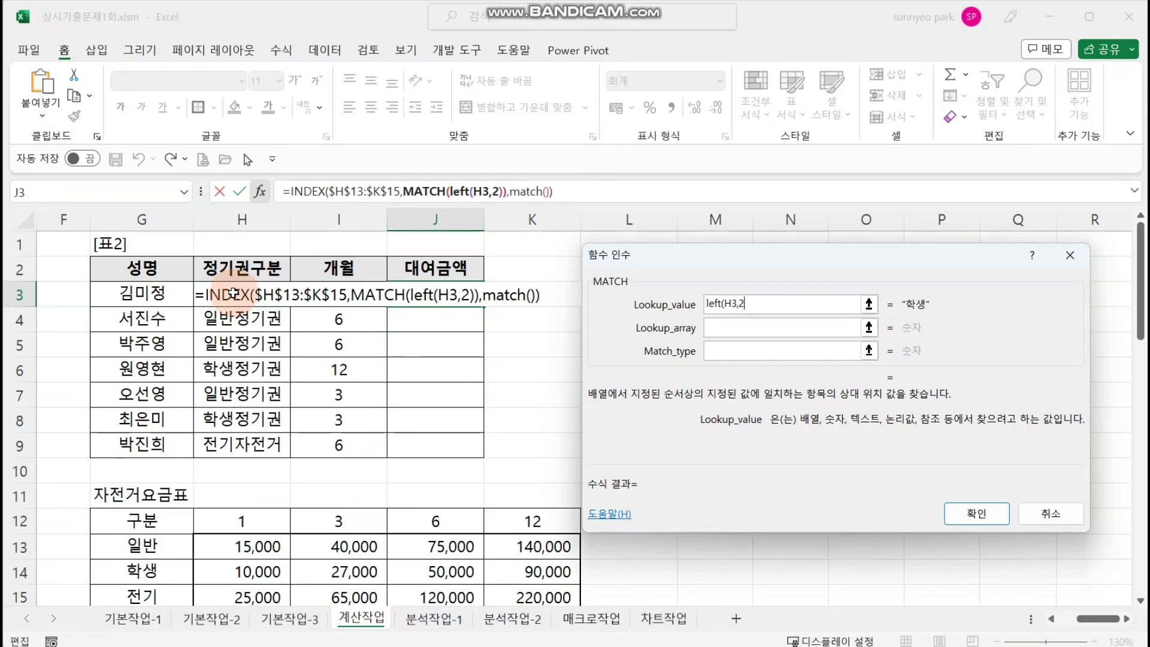
Set the first MATCH's Lookup_array to the absolute category range $G$13:$G$15 and its Match_type to 0
click(773, 329)
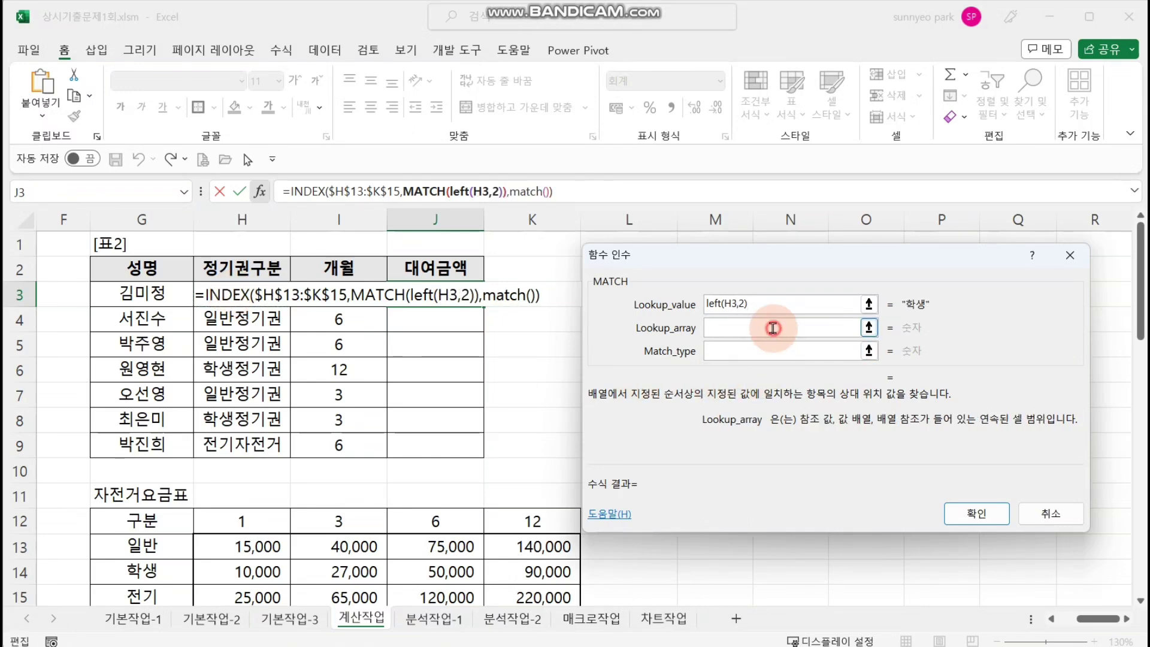
scroll(774, 328, down, 3)
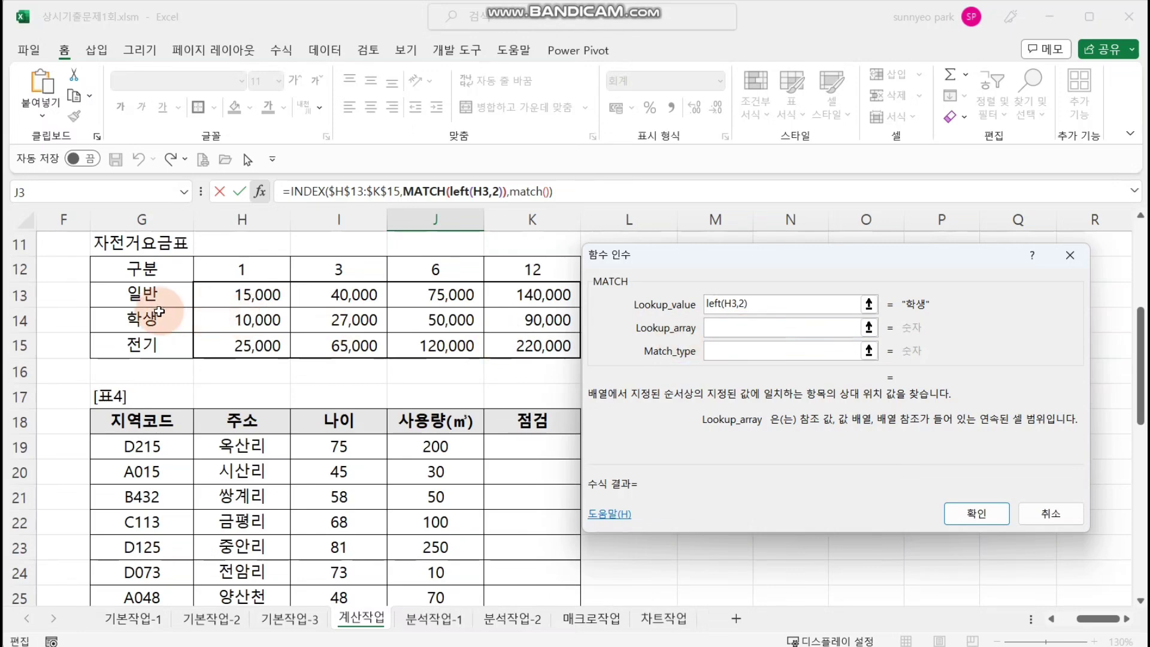
drag(173, 295, 164, 342)
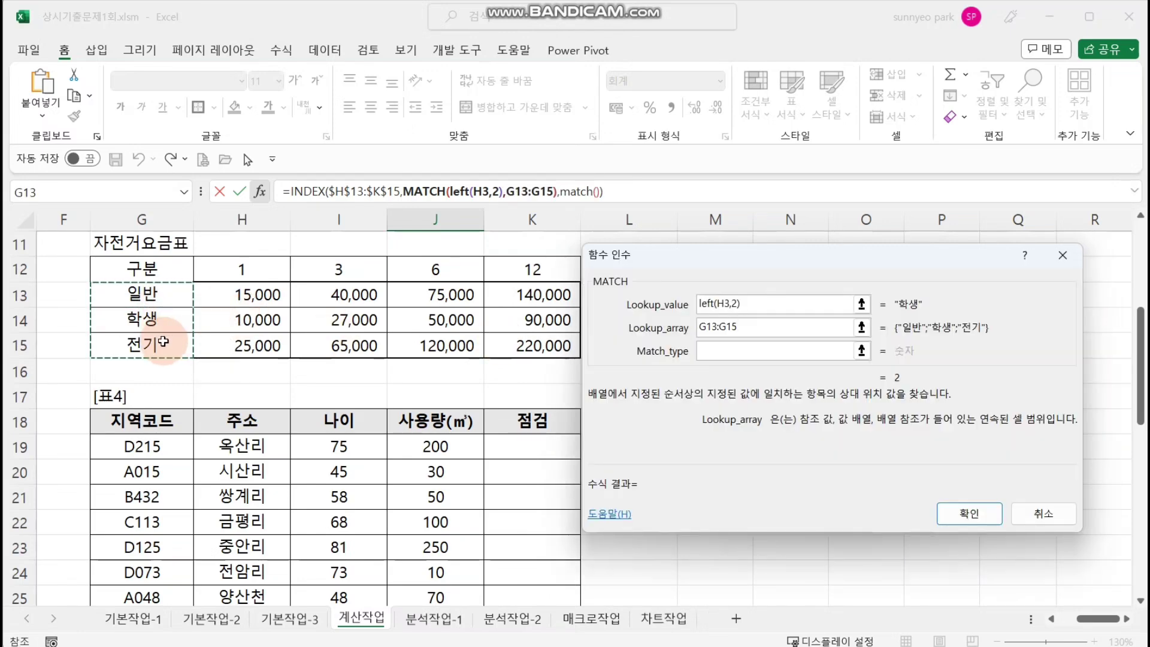
scroll(162, 338, up, 3)
key(F4)
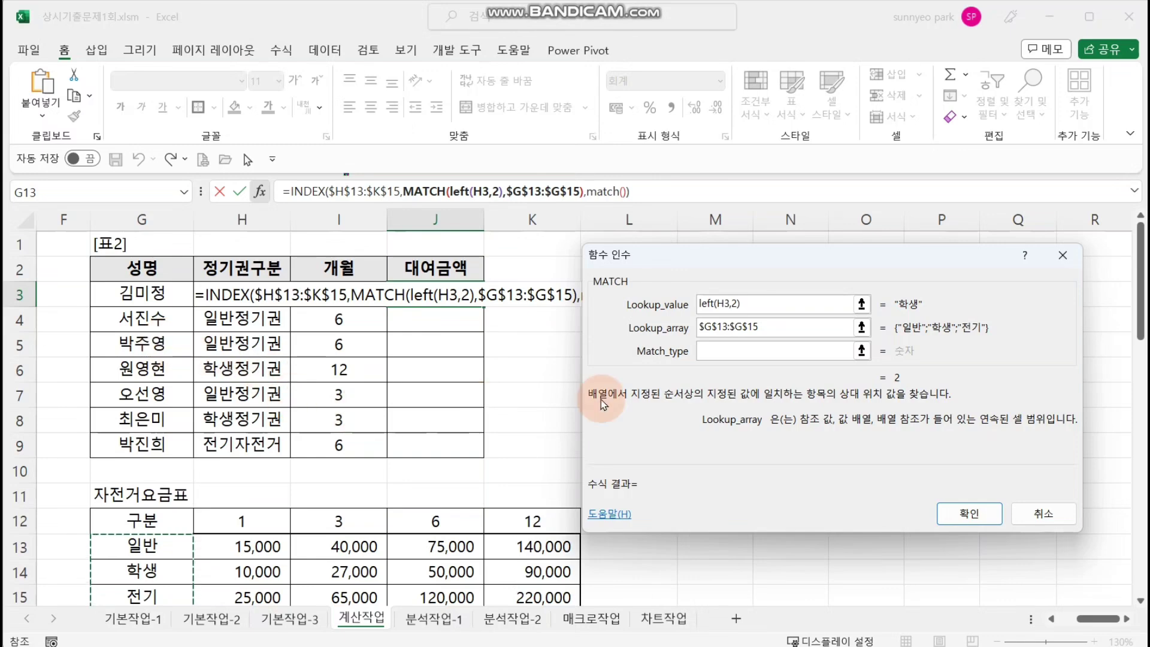
click(734, 357)
scroll(314, 467, down, 2)
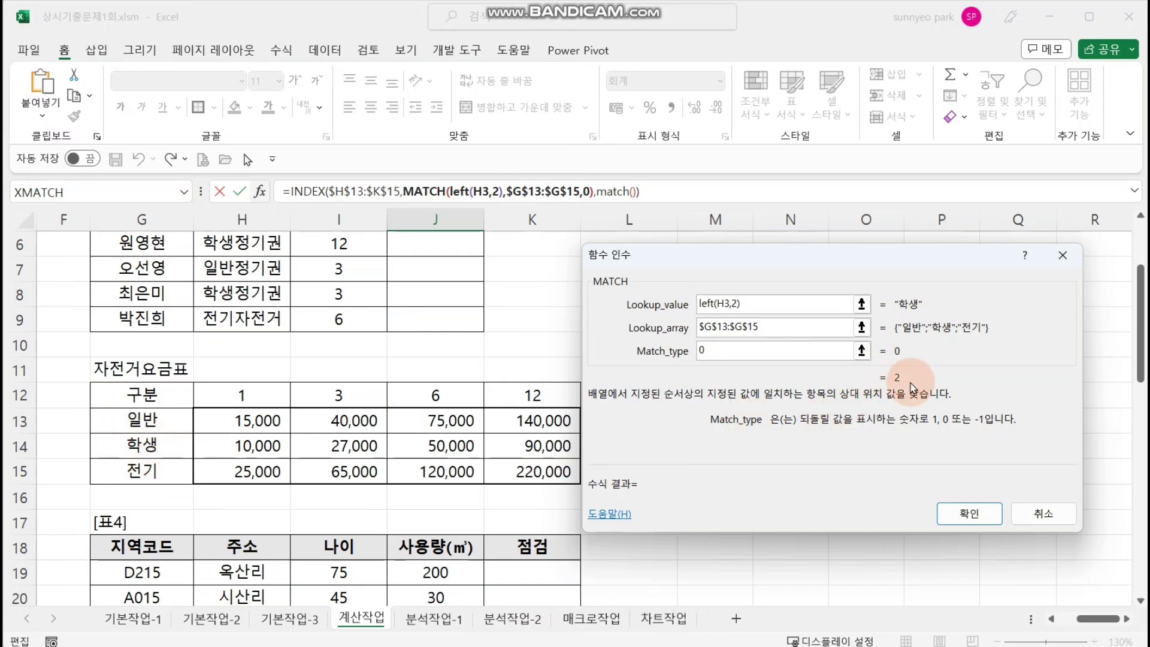
In the second nested MATCH, set Lookup_value to I3 and Lookup_array to the absolute month range $H$12:$K$12
click(610, 191)
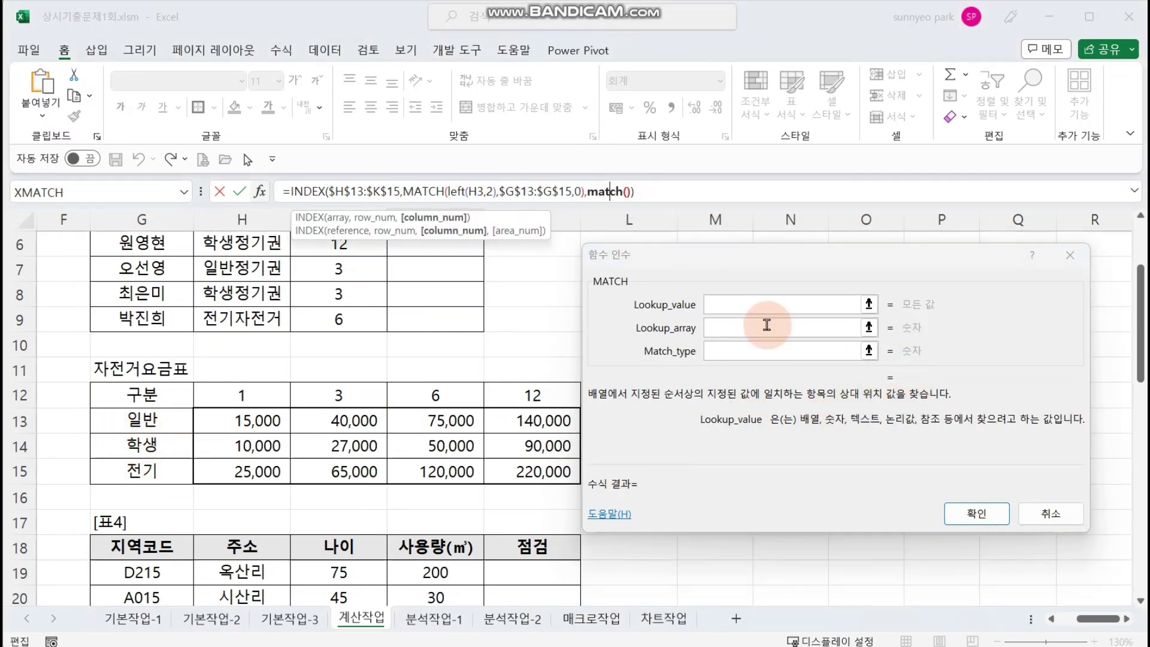
click(771, 304)
scroll(406, 483, up, 2)
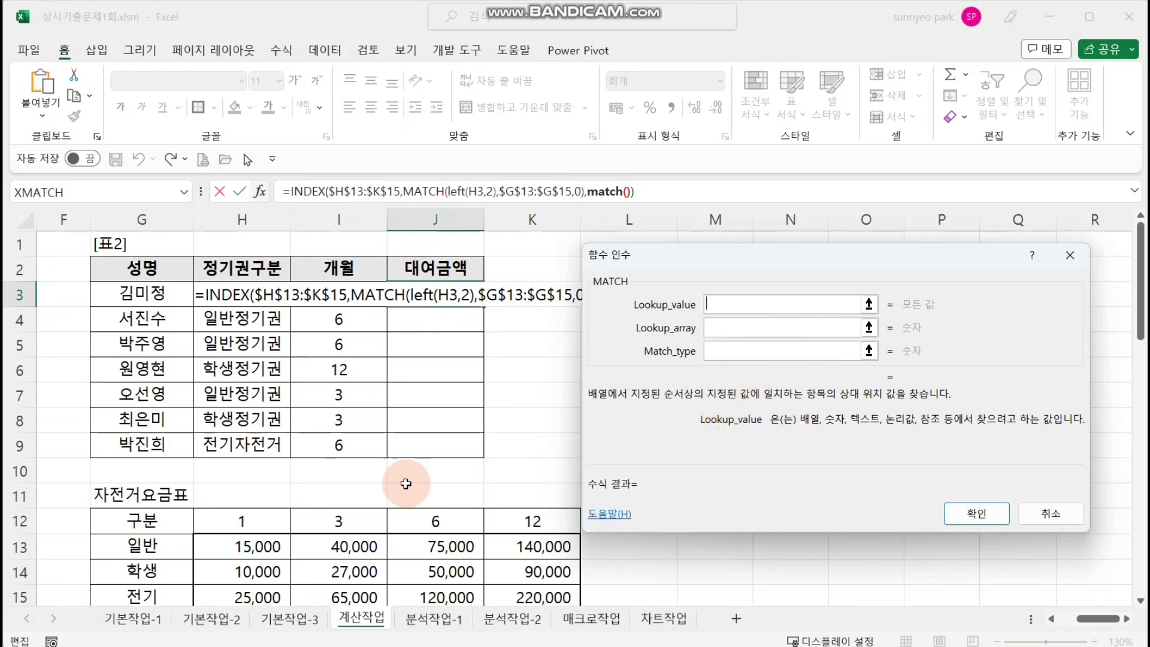
click(350, 301)
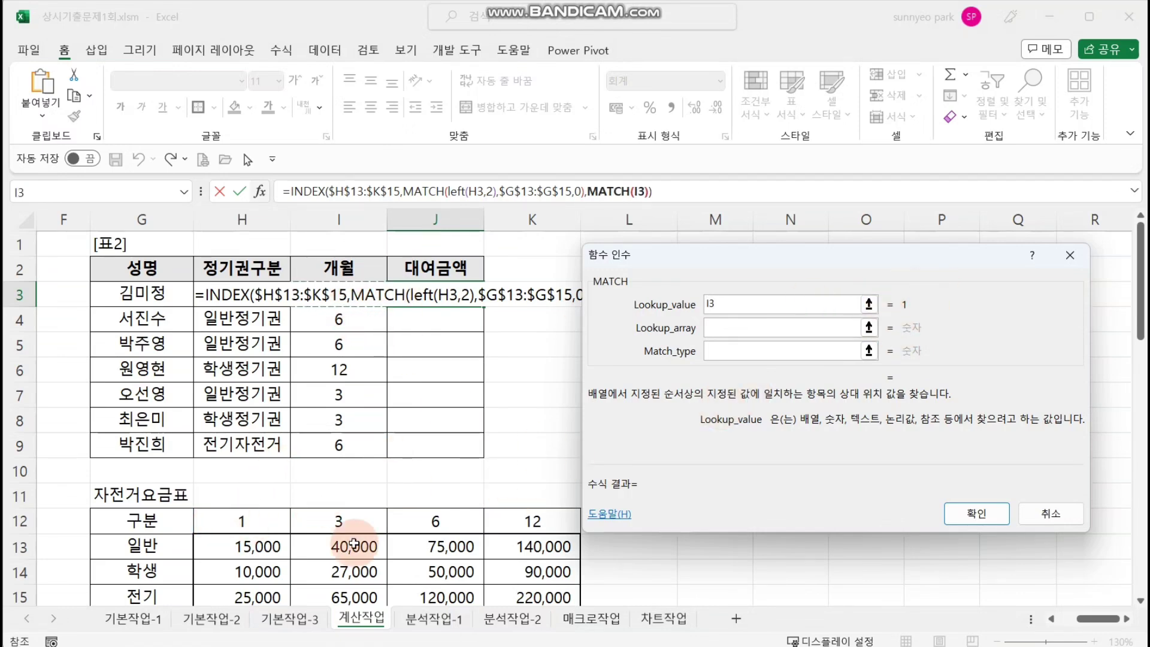
click(753, 331)
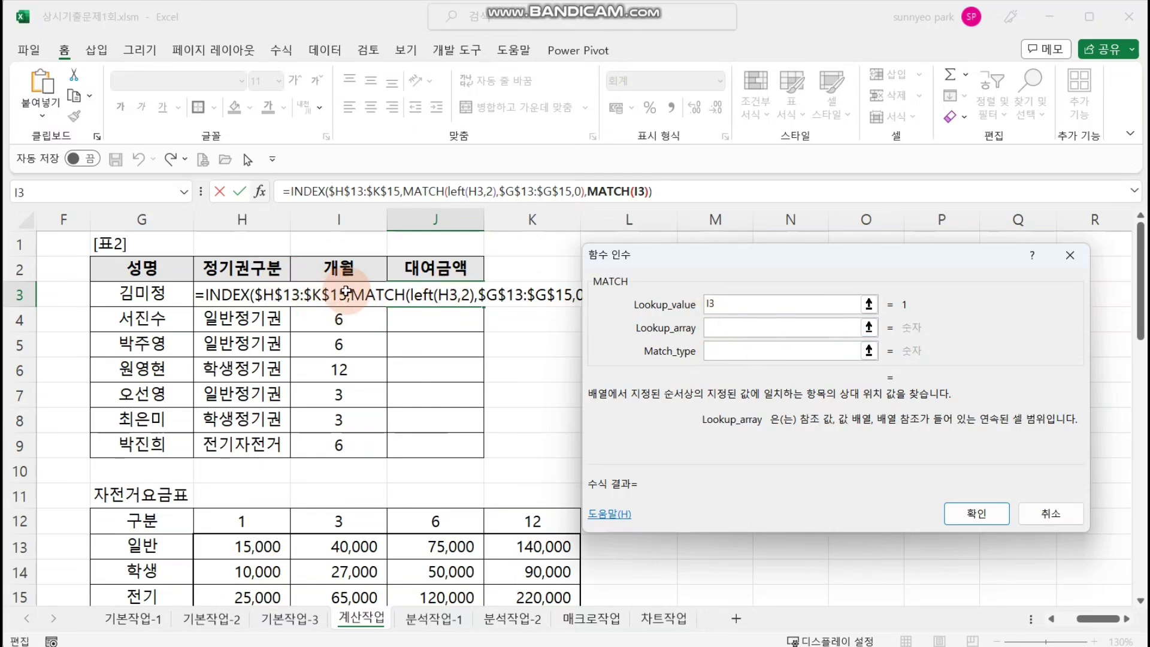
drag(241, 522, 539, 525)
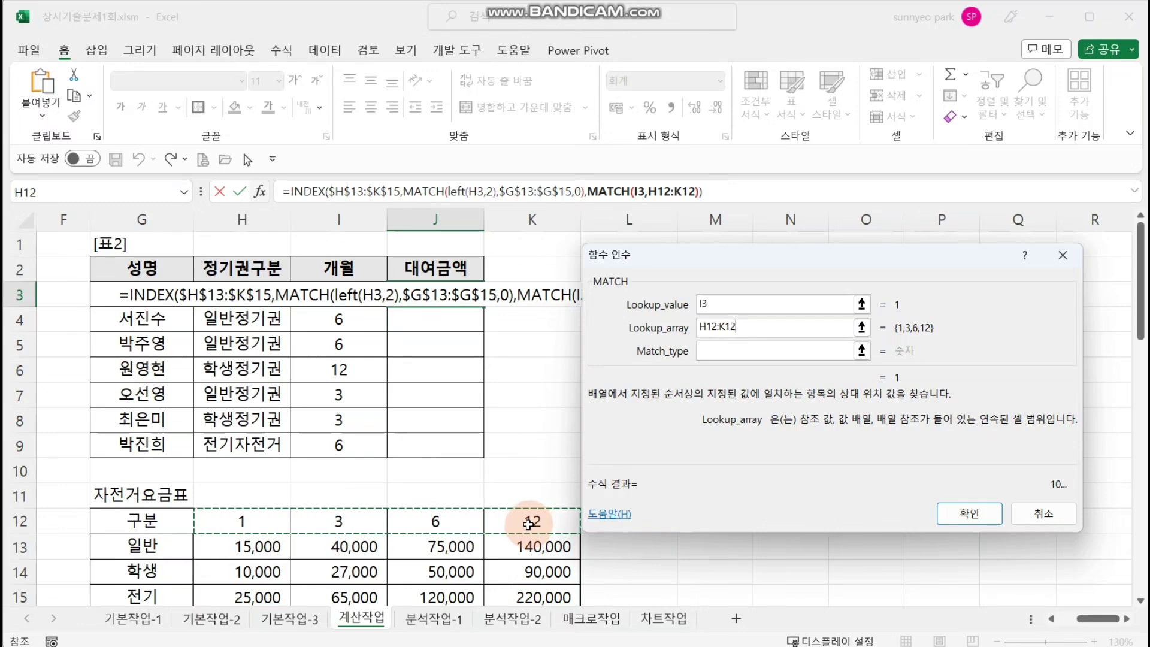
key(F4)
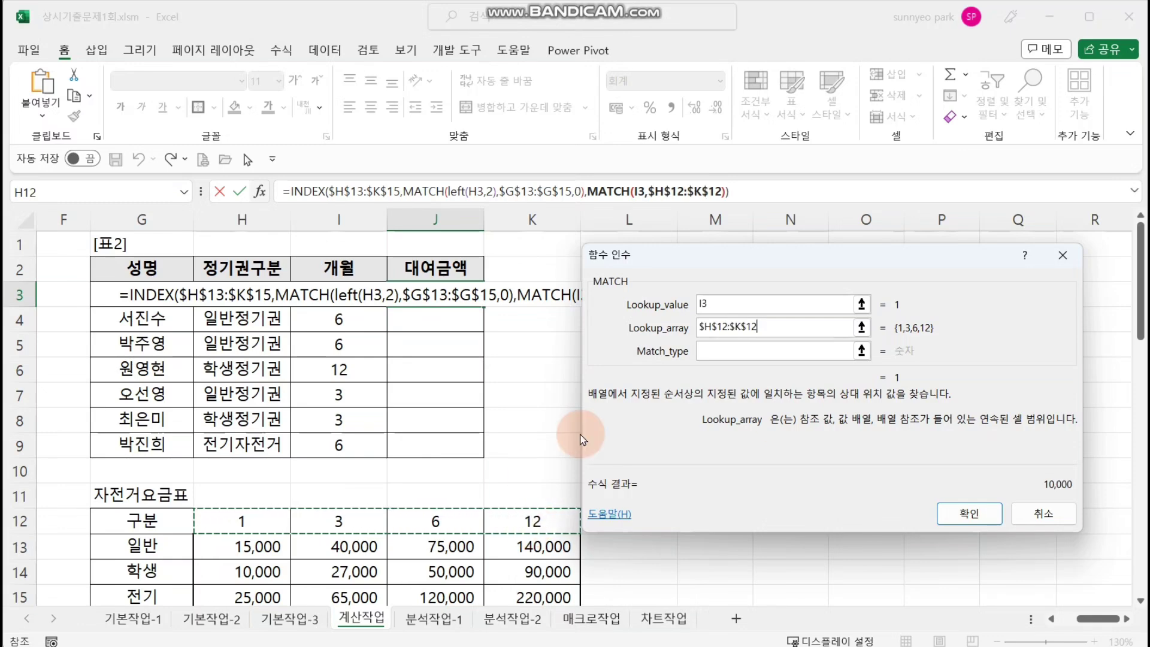
click(802, 356)
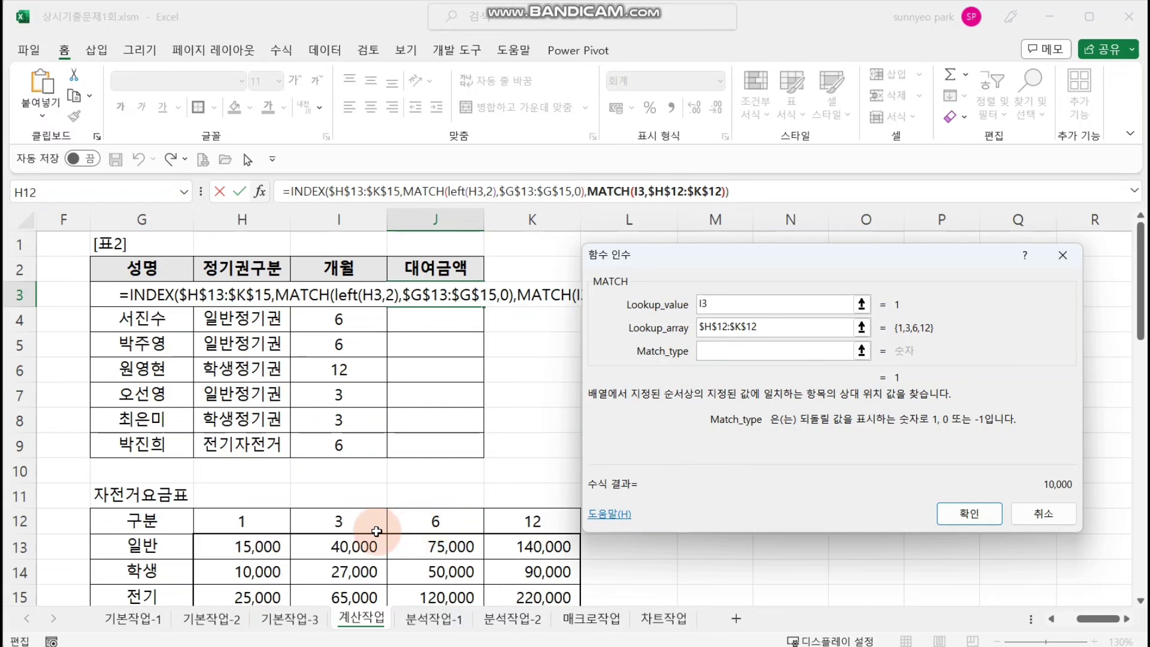
drag(190, 504, 601, 535)
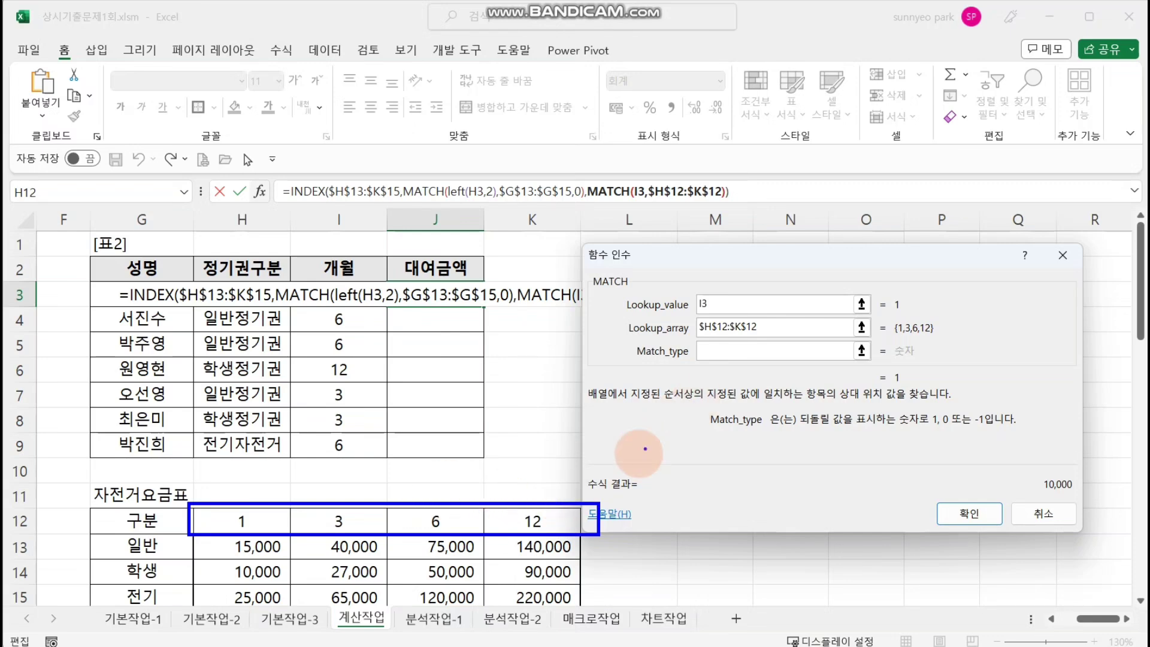
mouse_move(951, 428)
mouse_down()
mouse_move(917, 420)
mouse_move(953, 436)
mouse_up()
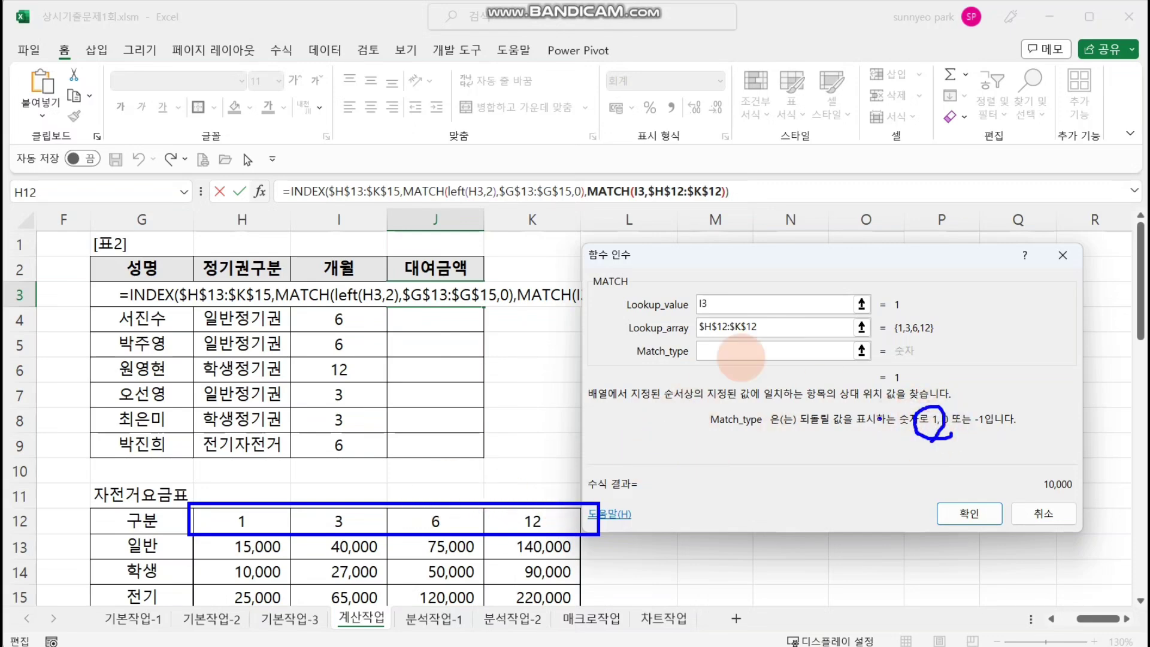
mouse_move(722, 354)
mouse_down()
mouse_move(743, 360)
mouse_move(726, 387)
mouse_up()
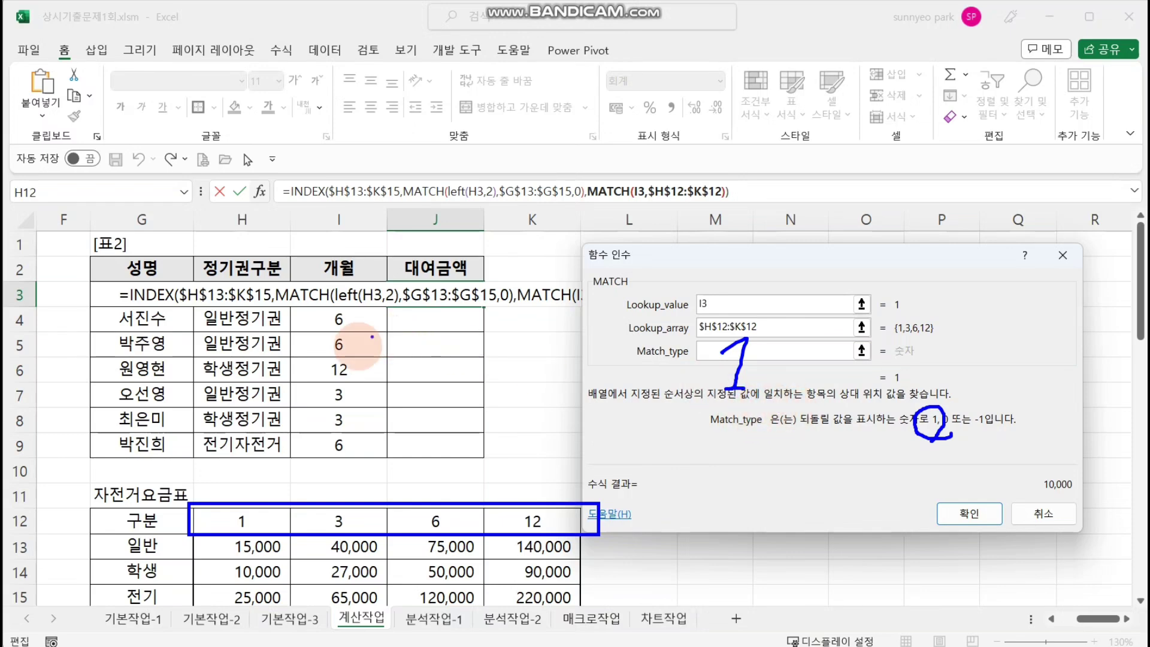
drag(352, 294, 319, 330)
drag(240, 497, 285, 475)
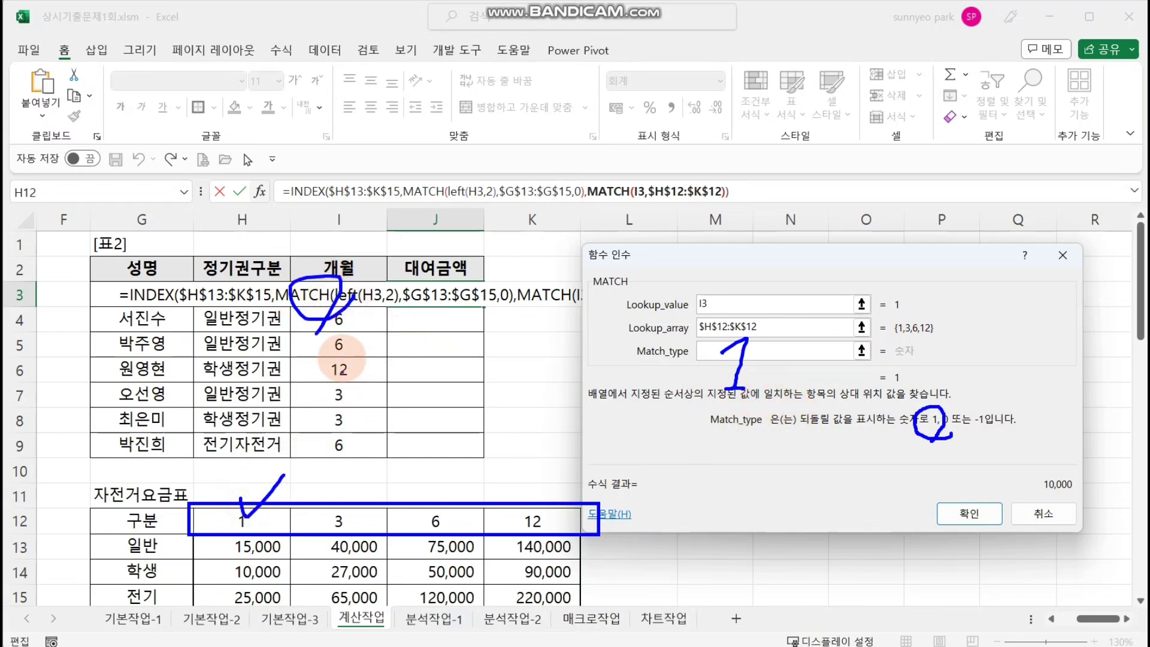
drag(306, 331, 367, 346)
drag(432, 508, 459, 503)
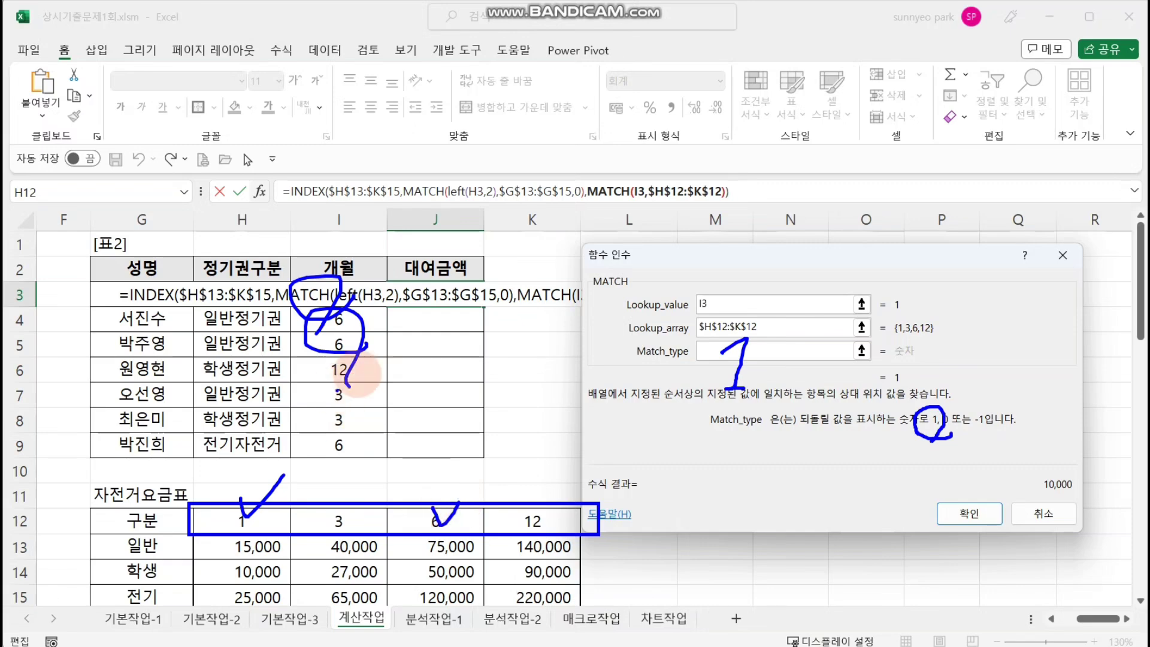
drag(311, 315, 368, 372)
drag(520, 493, 556, 481)
mouse_move(357, 427)
mouse_down()
mouse_move(308, 389)
mouse_move(367, 488)
mouse_up()
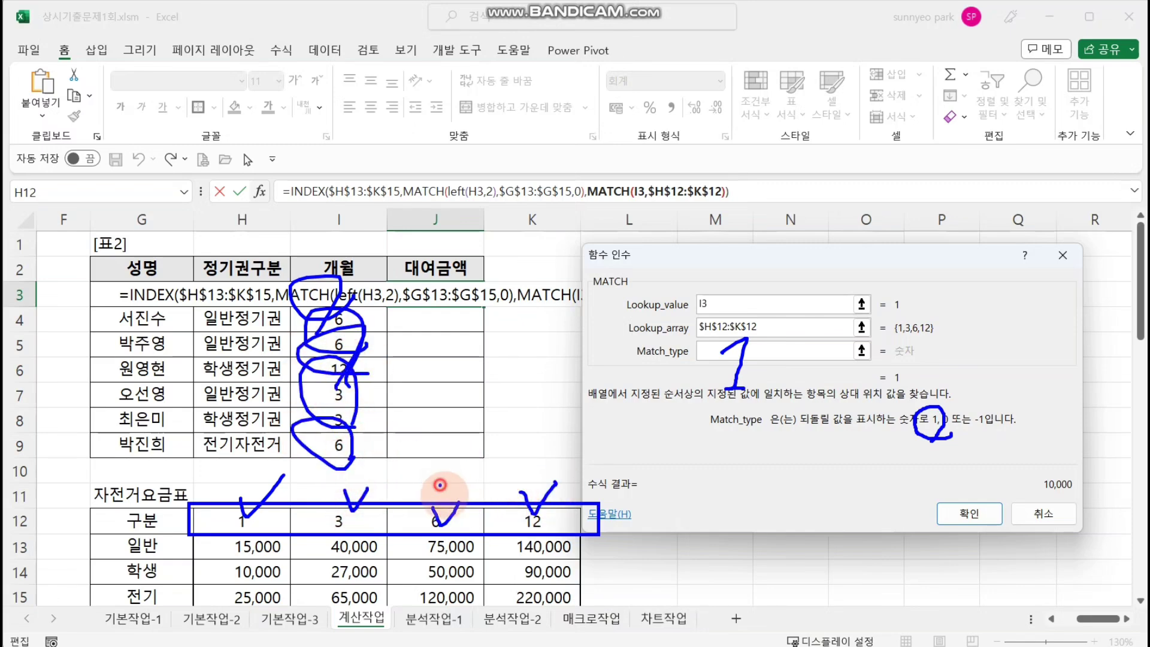
drag(441, 488, 471, 477)
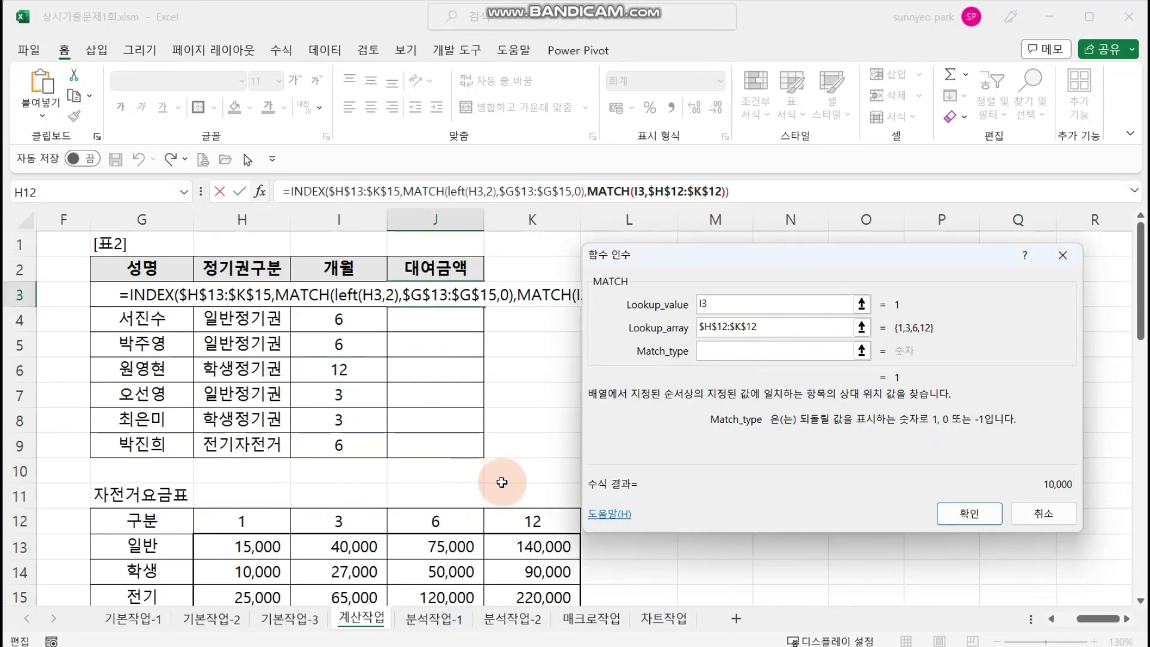
mouse_move(711, 411)
mouse_down()
mouse_move(764, 462)
mouse_move(726, 396)
mouse_up()
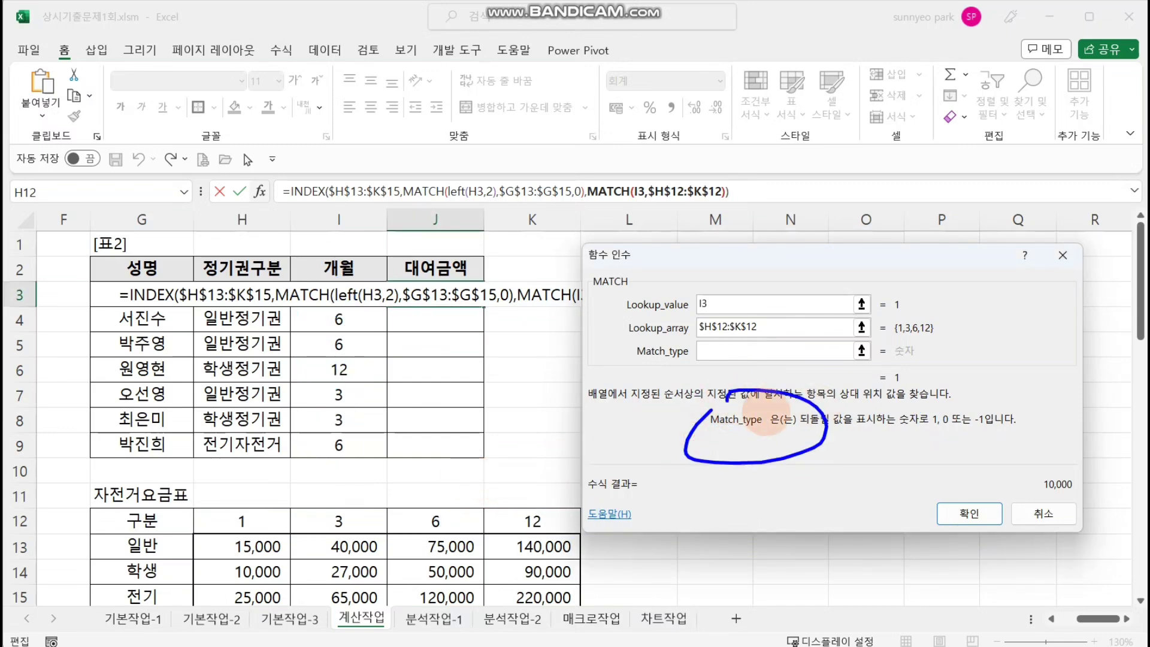
Set the second nested MATCH's Match_type to 1 and fill the completed 대여금액 formula from J3 down to J9
click(794, 357)
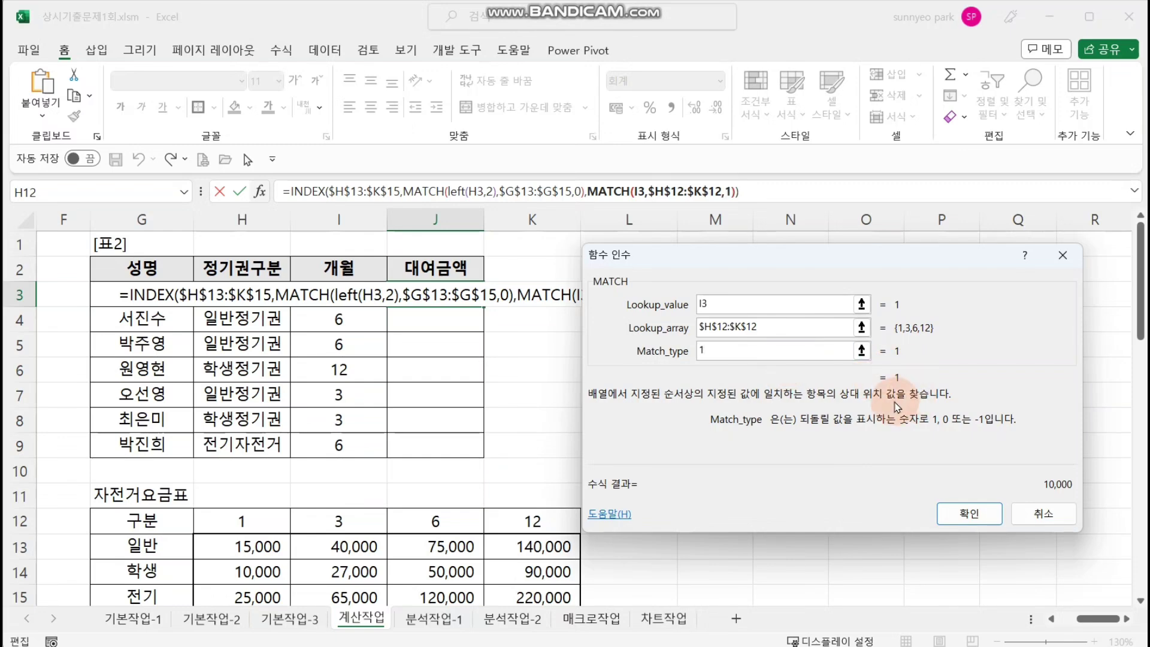
text(0)
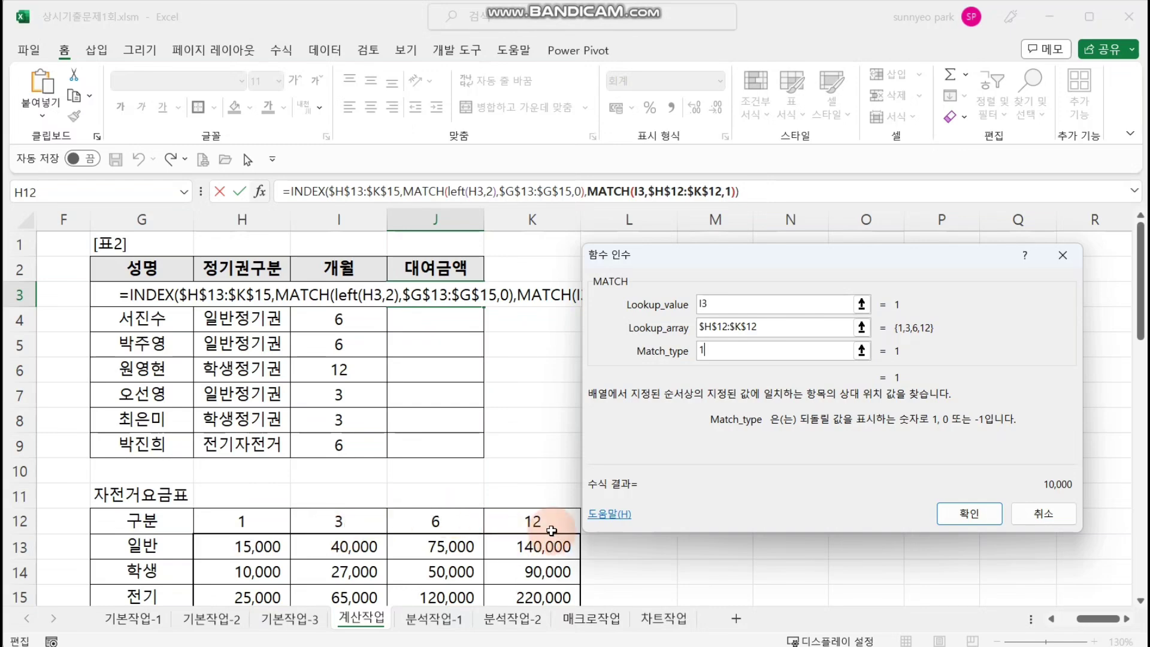
click(968, 513)
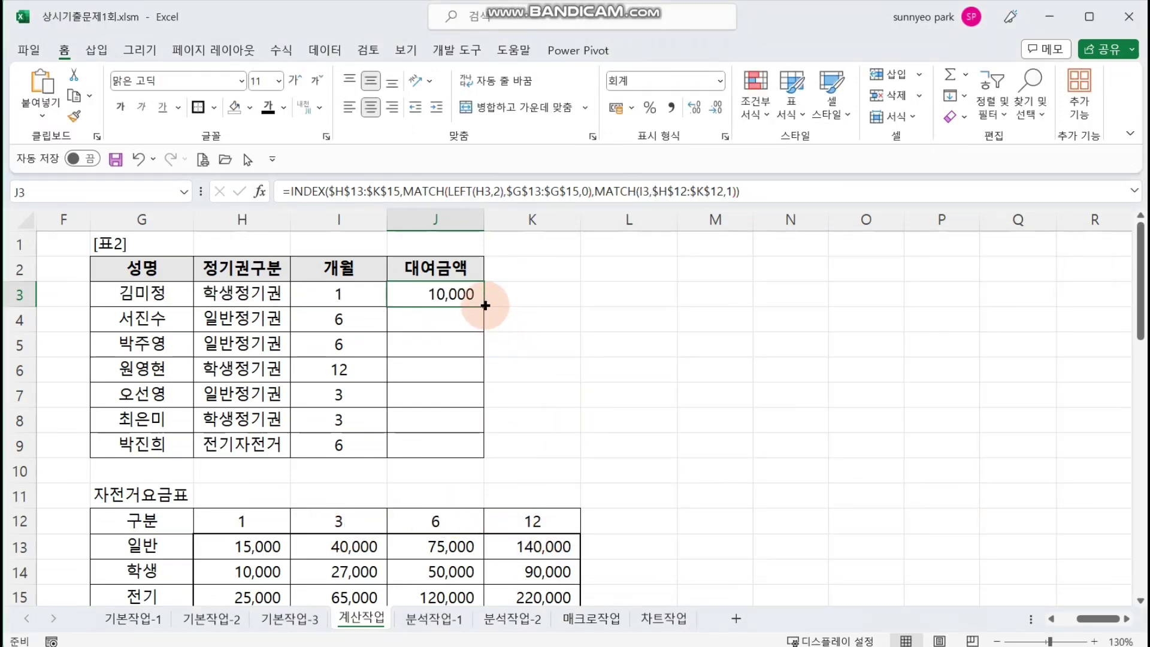
drag(485, 306, 473, 455)
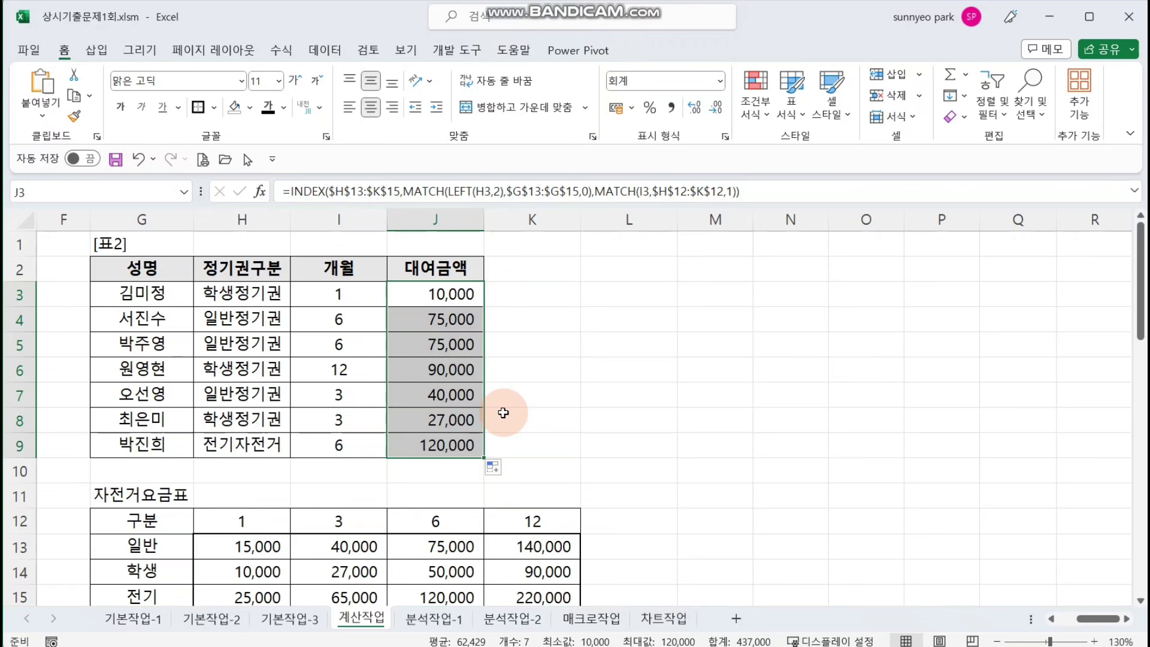
Examine the formula in J6 and trace its lookup by 정기권구분 and 개월 in the 자전거요금표 table
click(537, 401)
click(449, 372)
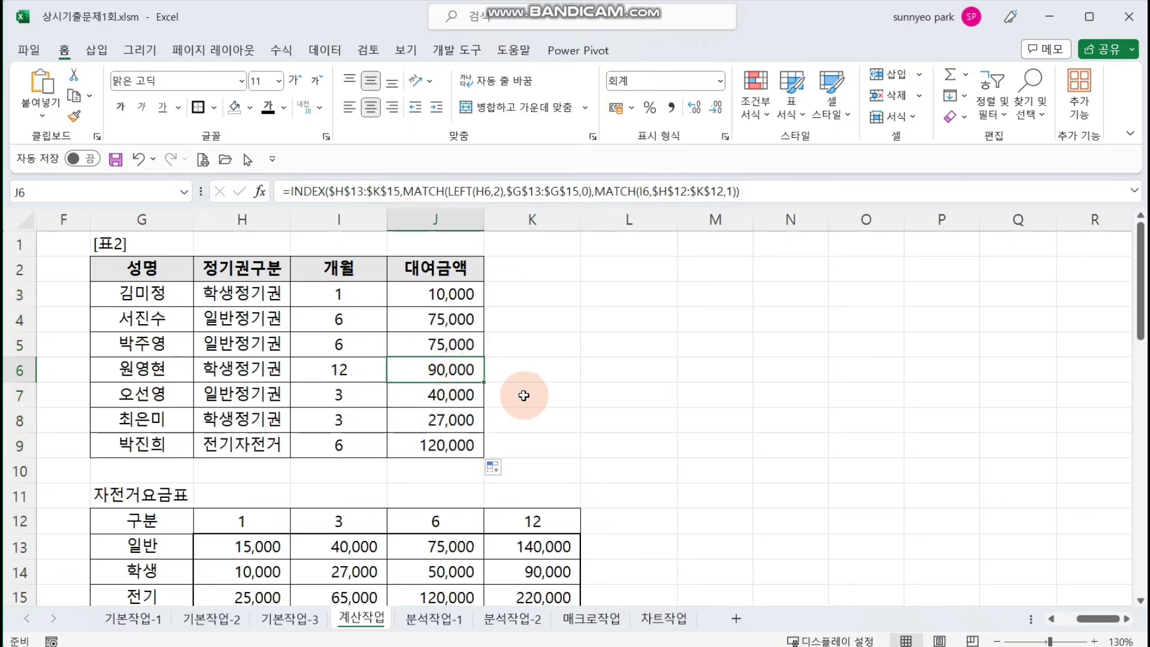
key(F2)
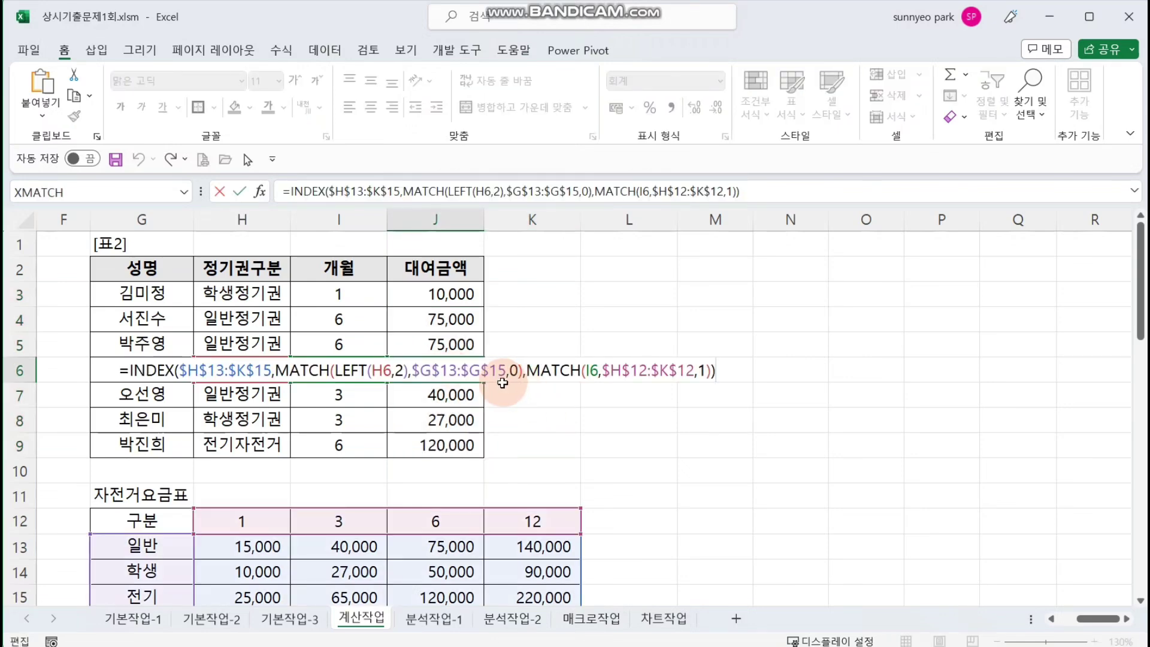
key(Escape)
drag(214, 376, 204, 383)
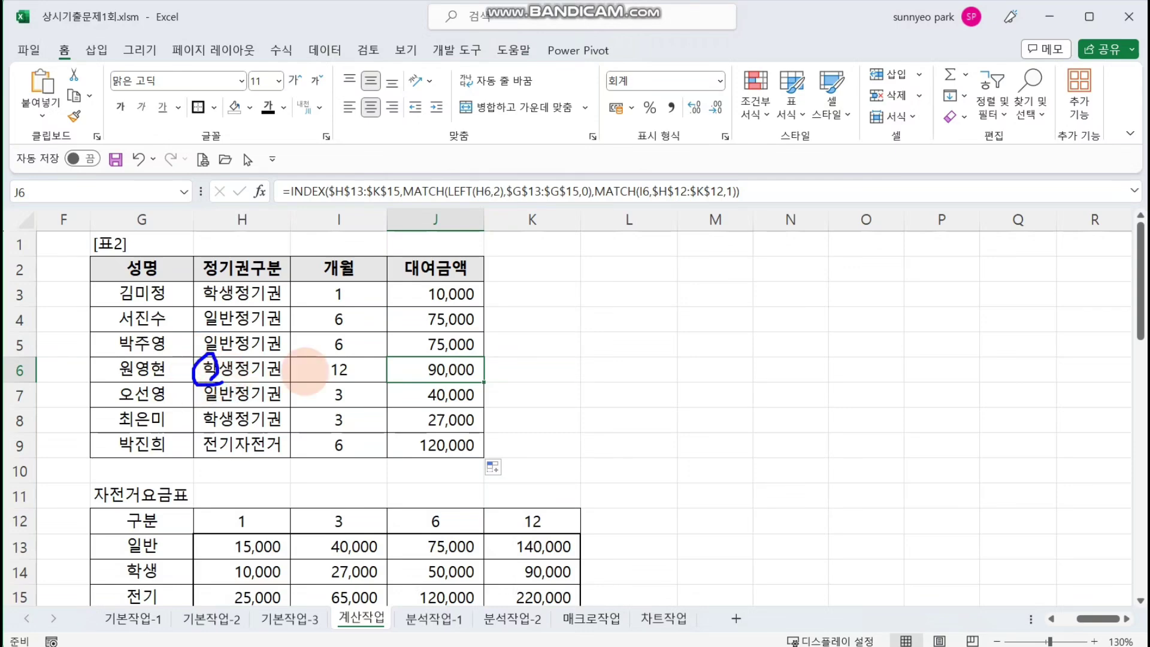
mouse_move(349, 360)
mouse_down()
mouse_move(318, 384)
mouse_move(335, 390)
mouse_up()
mouse_move(112, 575)
mouse_down()
mouse_move(498, 580)
mouse_move(539, 551)
mouse_move(531, 574)
mouse_up()
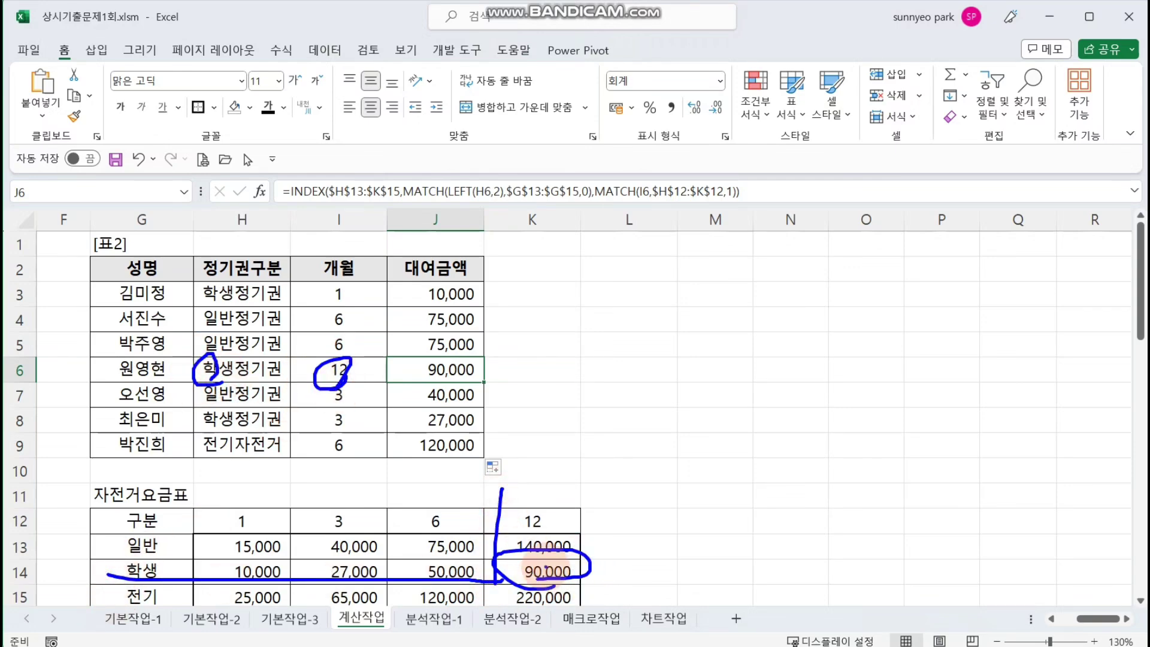
click(636, 441)
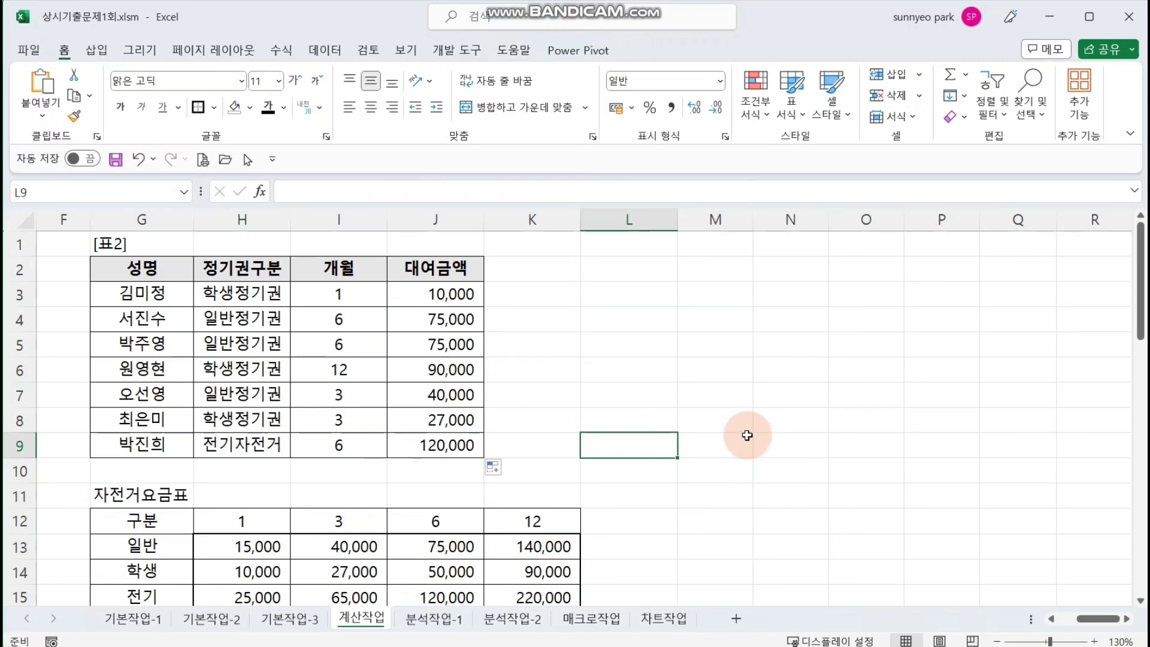
Copy the formula text from J3 and paste it into the empty cell L3
click(442, 293)
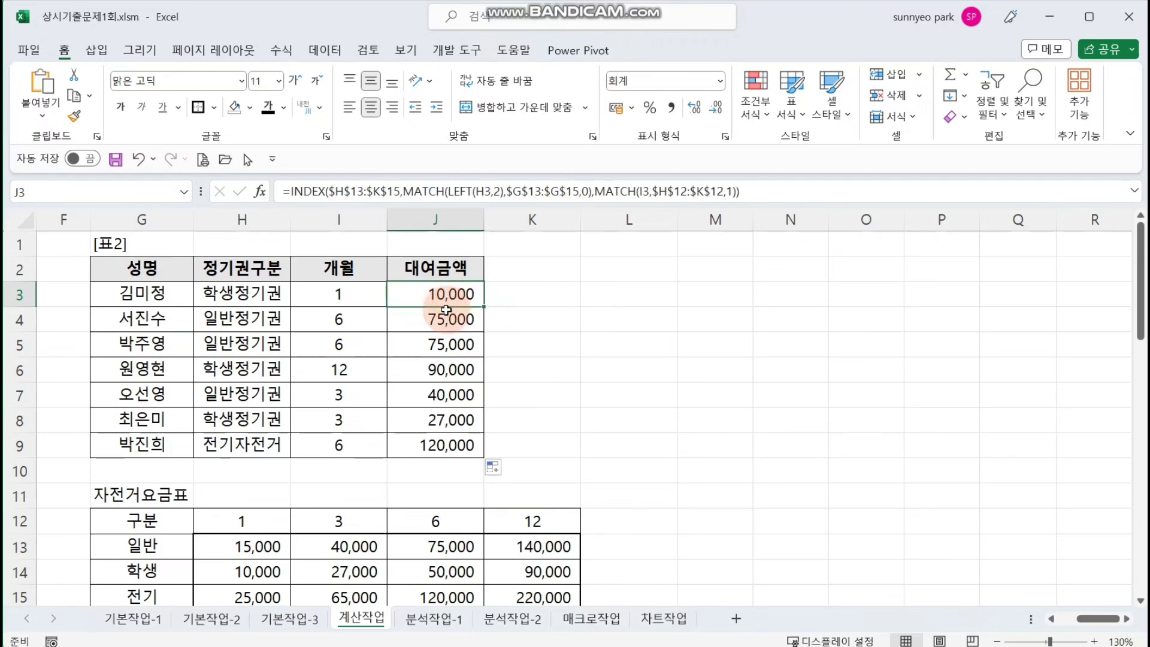
drag(765, 192, 244, 180)
key(ctrl+c)
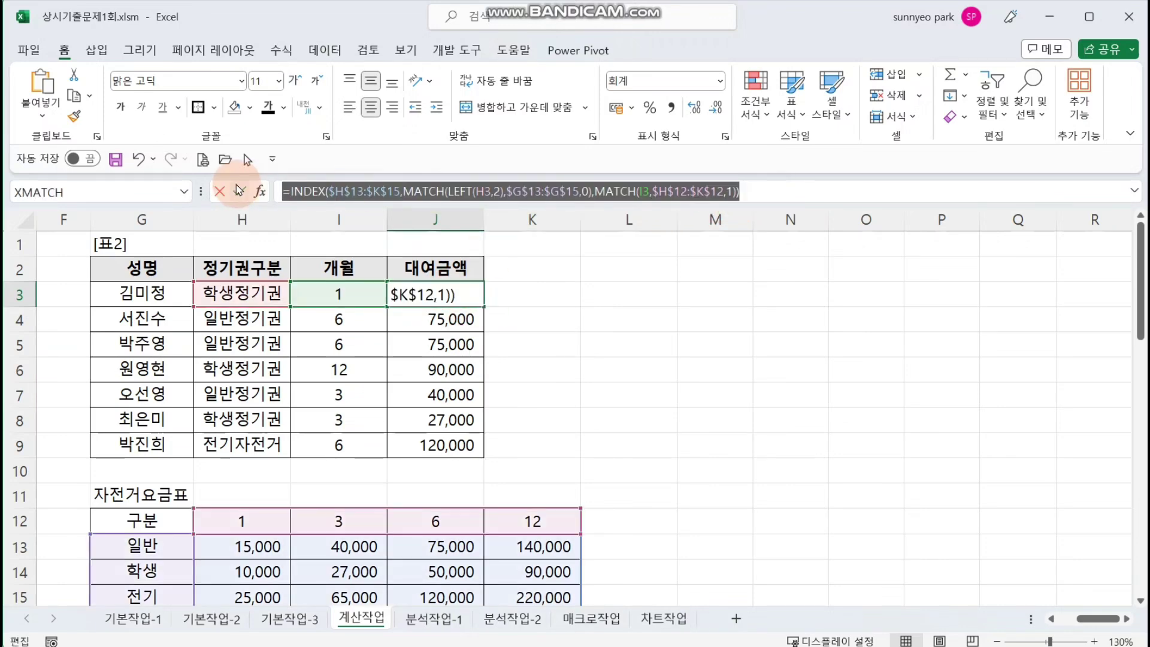
click(239, 192)
click(626, 296)
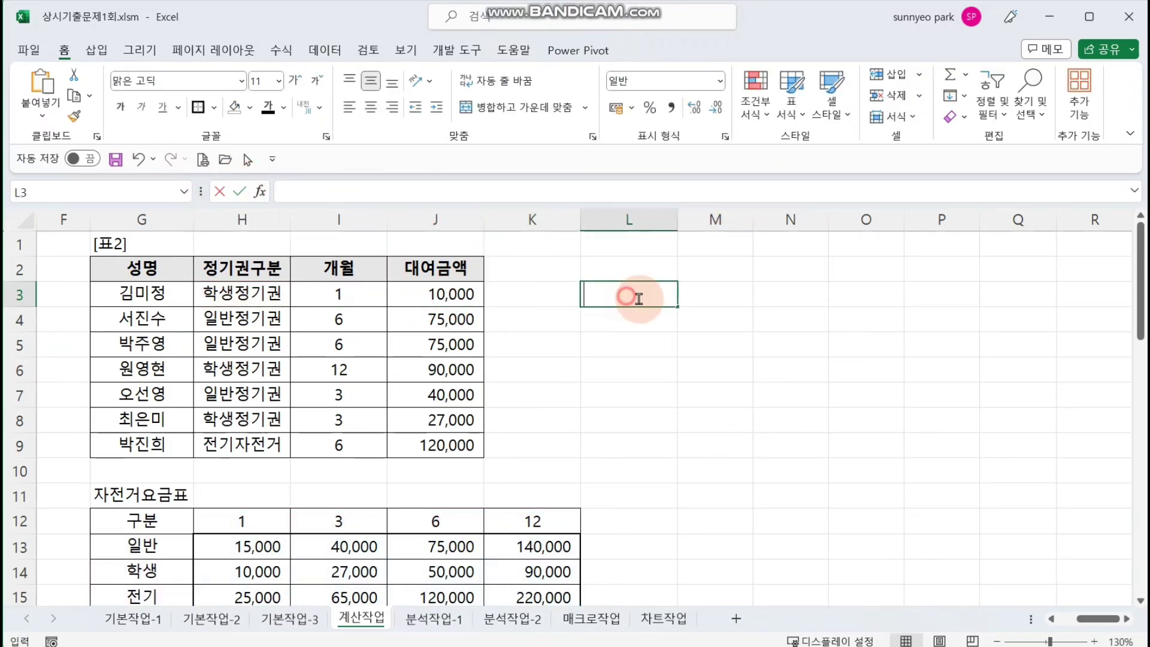
double_click(639, 298)
key(ctrl+v)
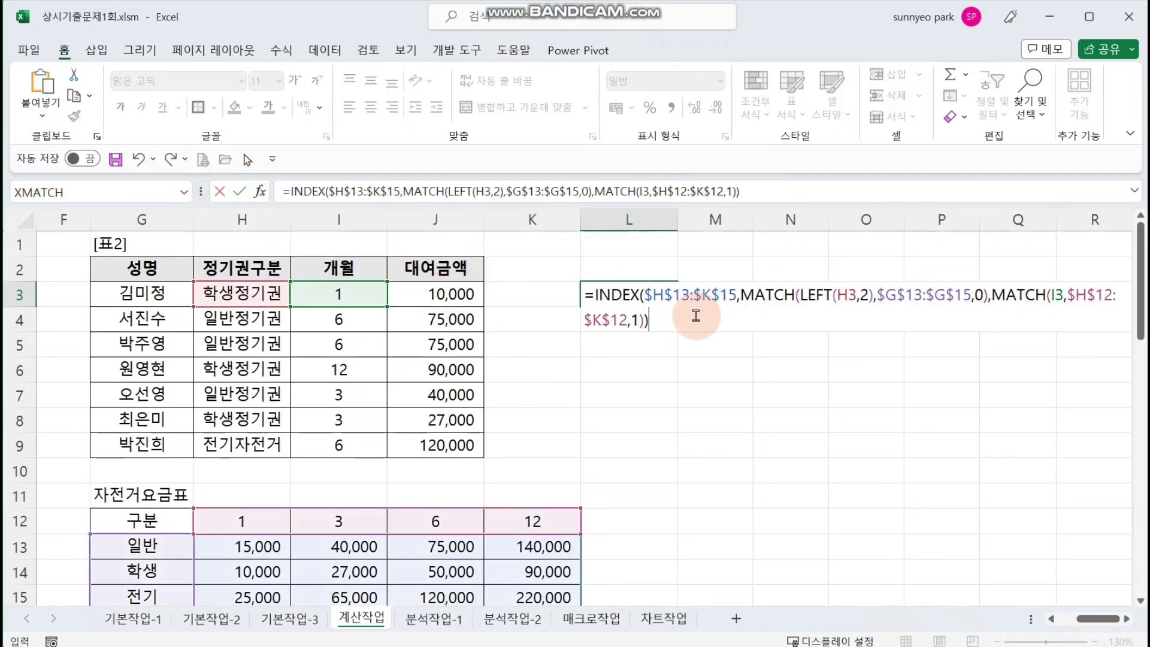
Change the second MATCH's match type in L3 to 0 and fill the formula down to L9
click(632, 321)
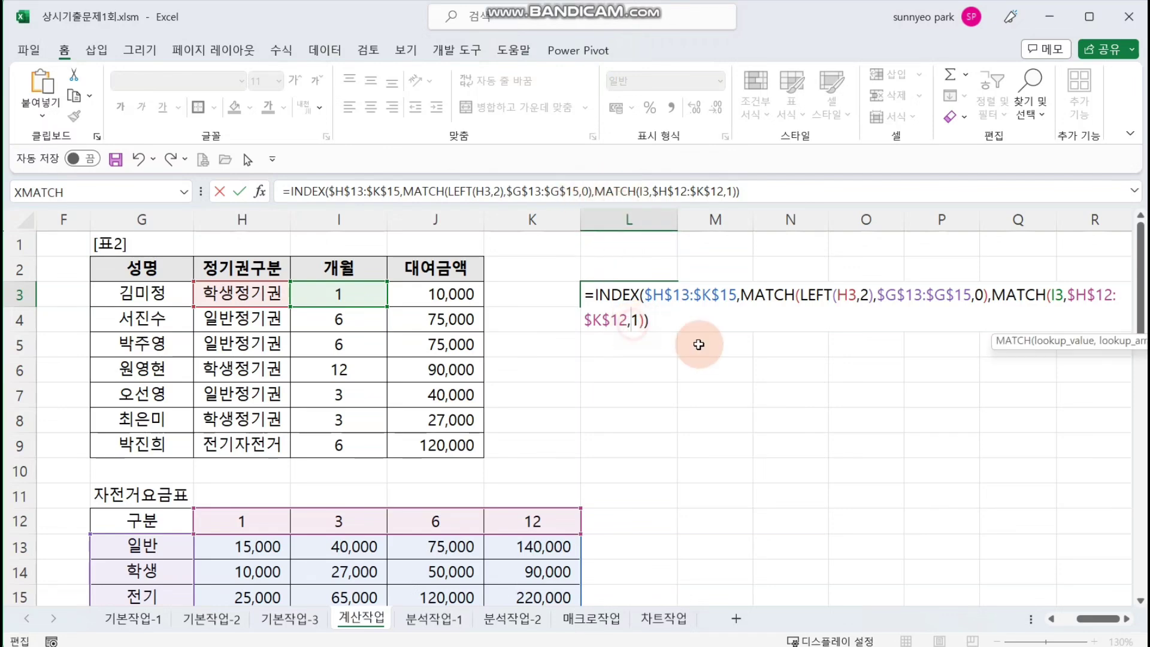
text(0)
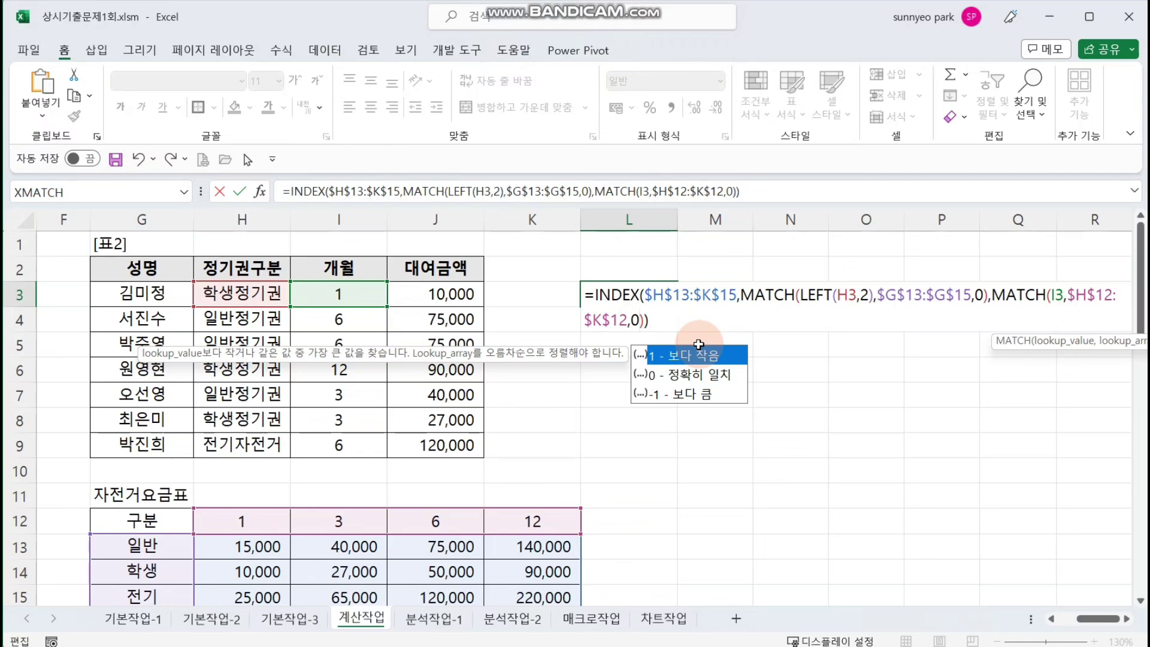
key(Return)
click(642, 295)
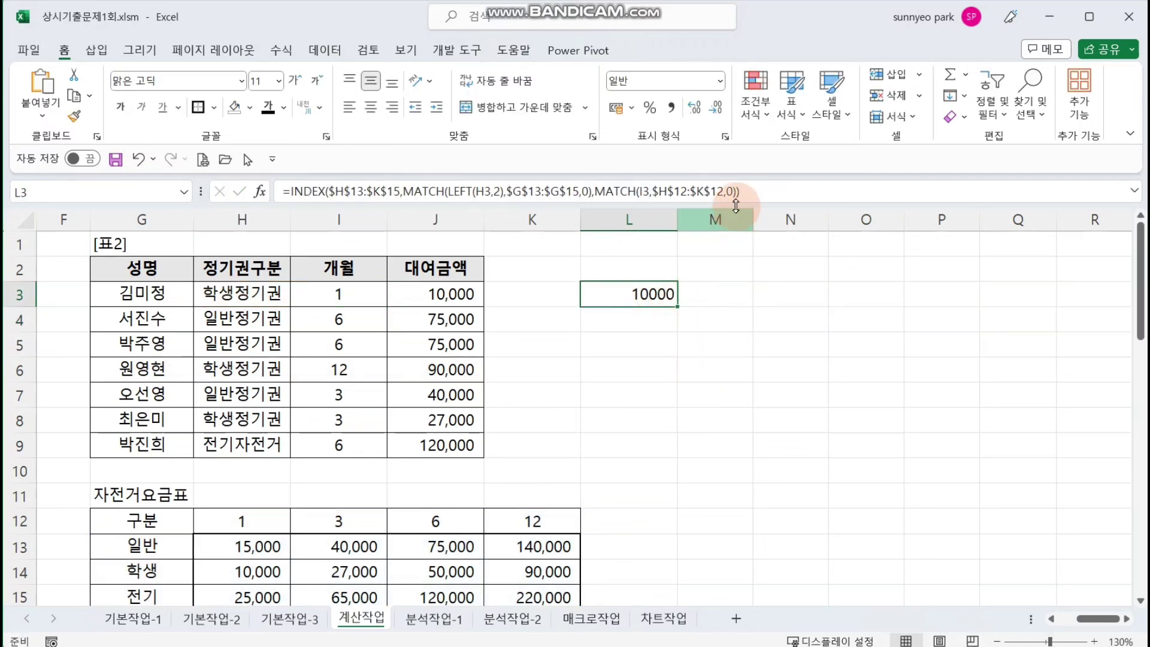
drag(677, 307, 662, 453)
Compare the trial results in column L with 대여금액 in column J, and clear the trial formulas
click(642, 365)
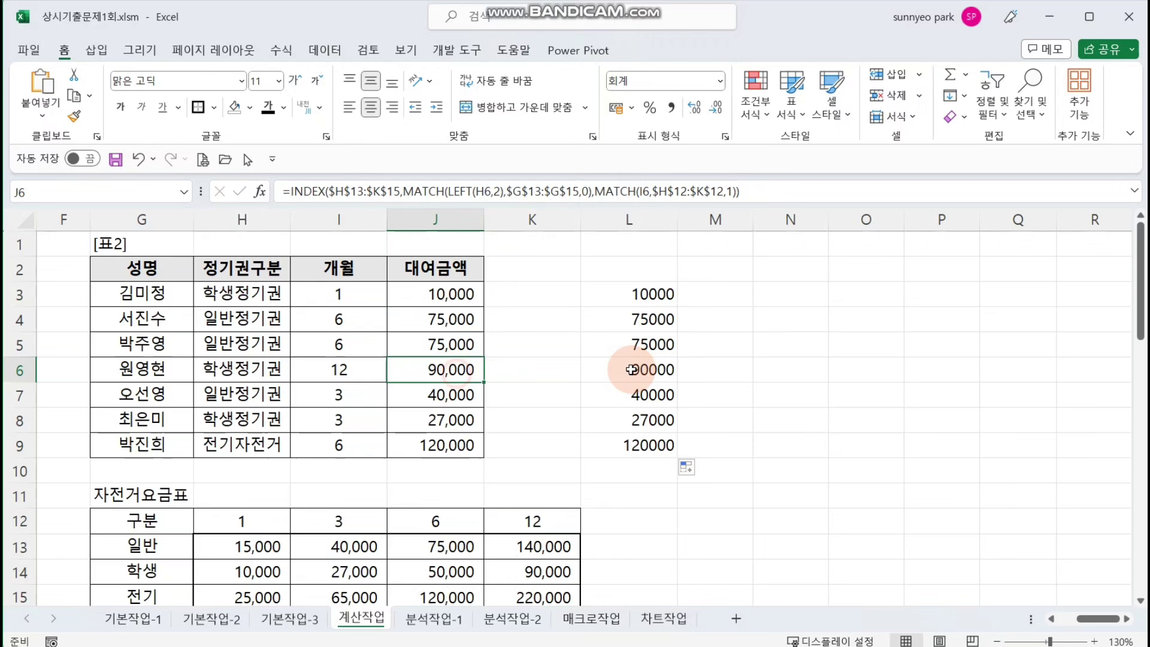
click(403, 446)
click(637, 448)
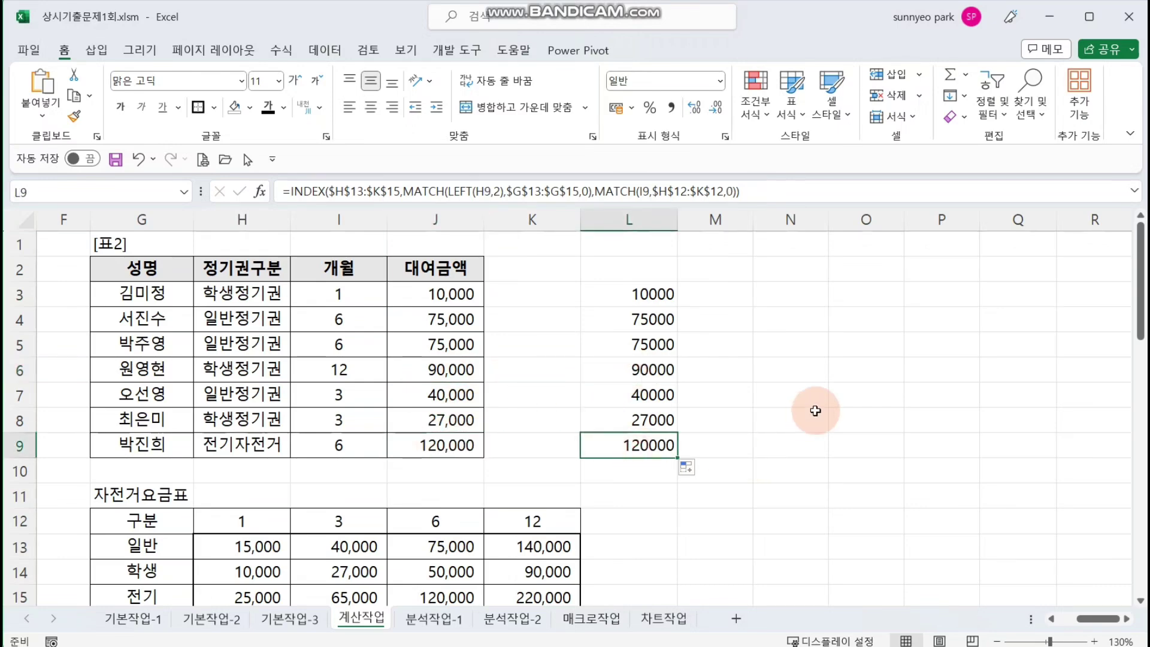
drag(650, 246, 712, 478)
click(683, 420)
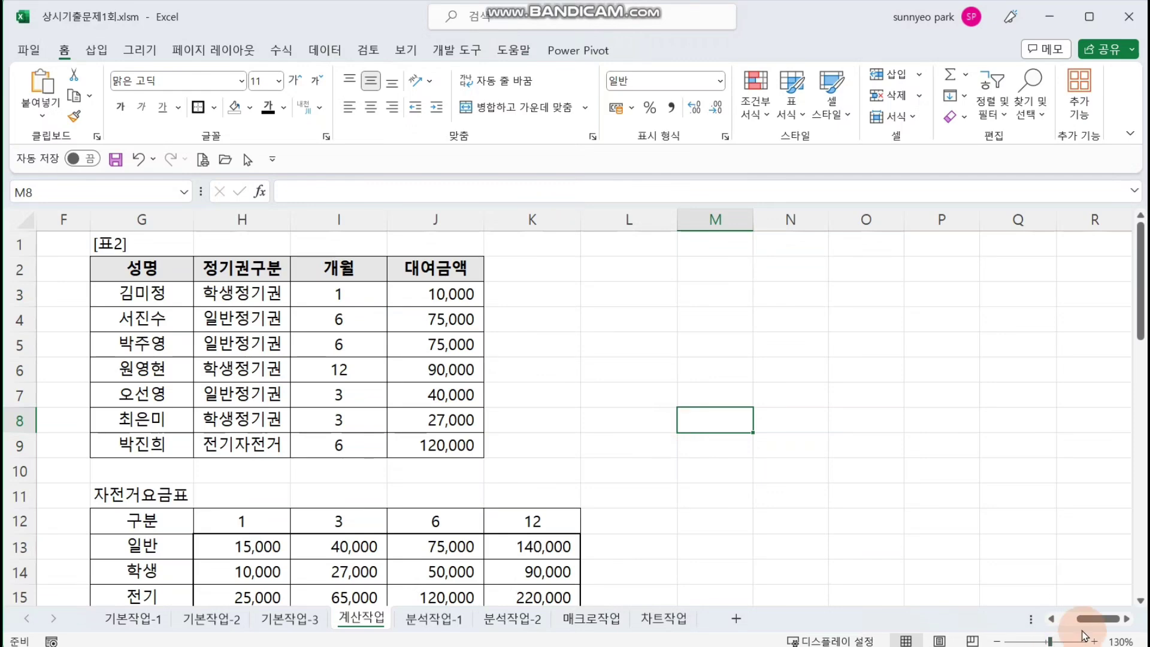
Start a COUNTIFS formula in D23 for 강수확률/풍속 개수 under [표3] and open its function arguments
drag(1091, 619, 1060, 623)
scroll(378, 408, down, 3)
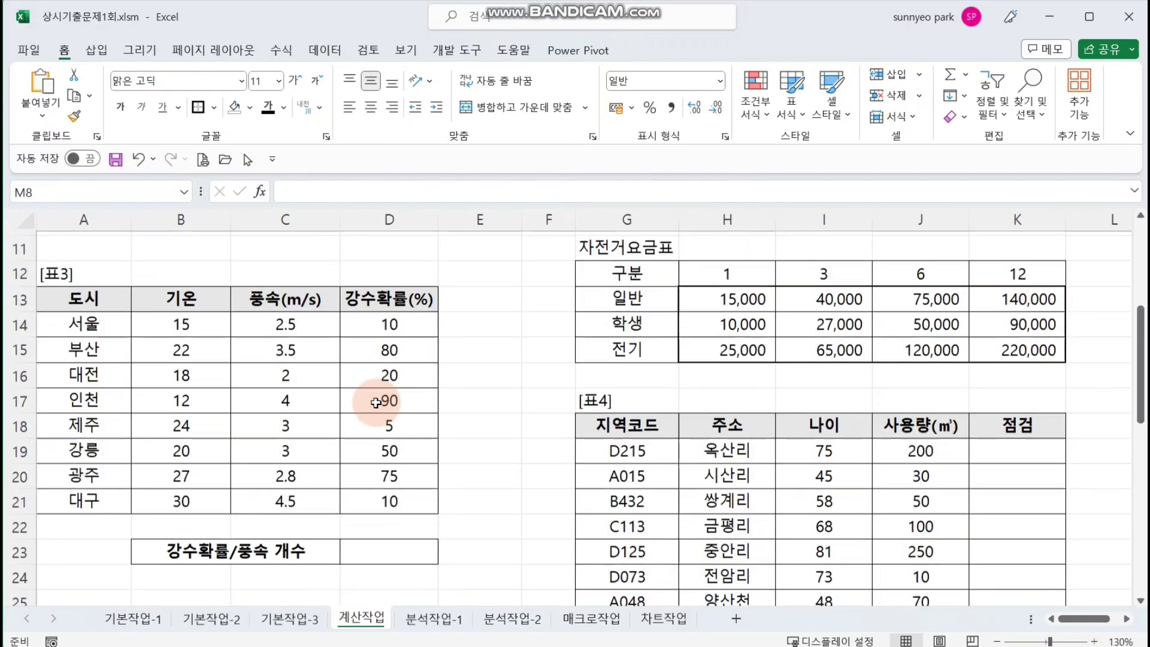
click(389, 548)
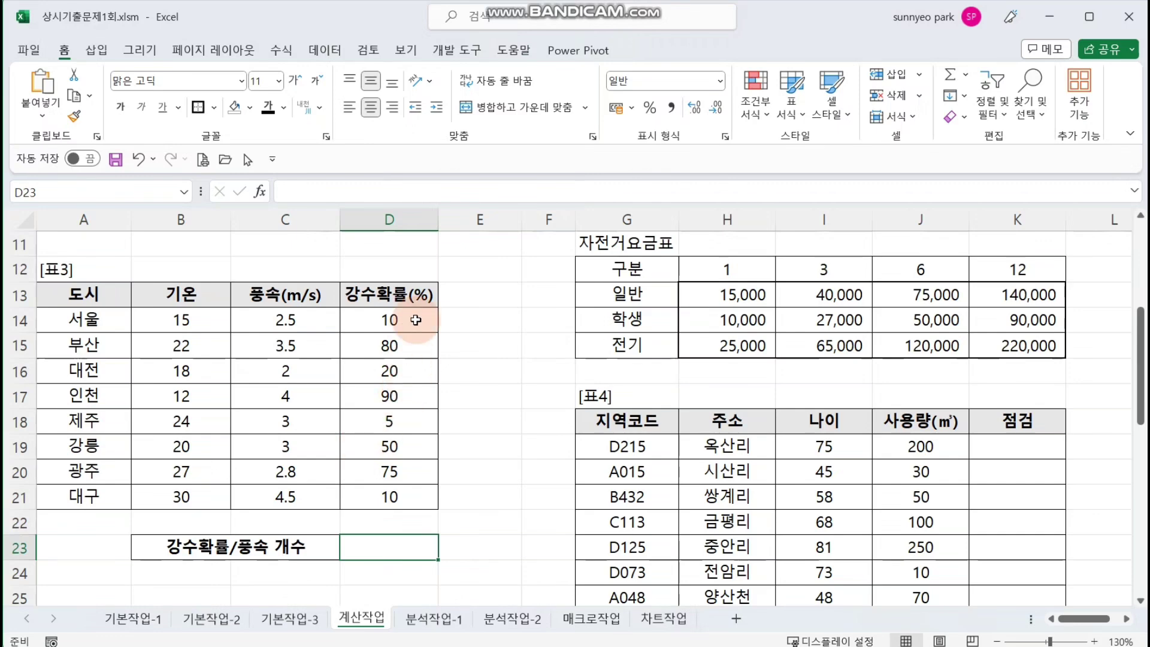
drag(395, 346, 393, 446)
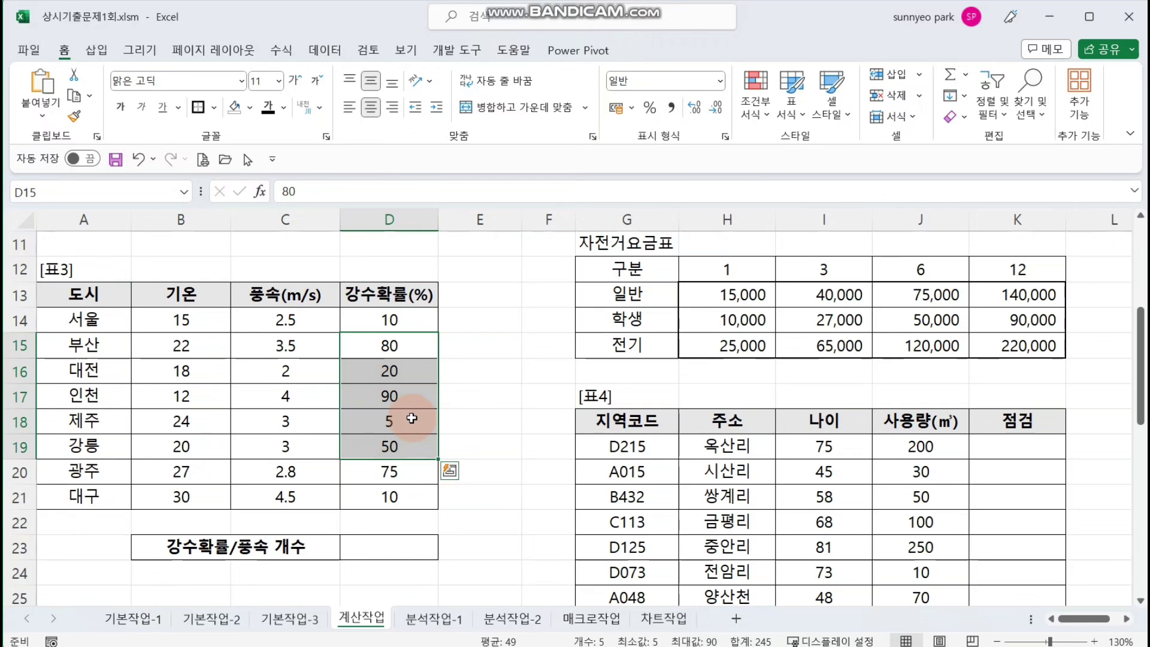
drag(286, 346, 292, 438)
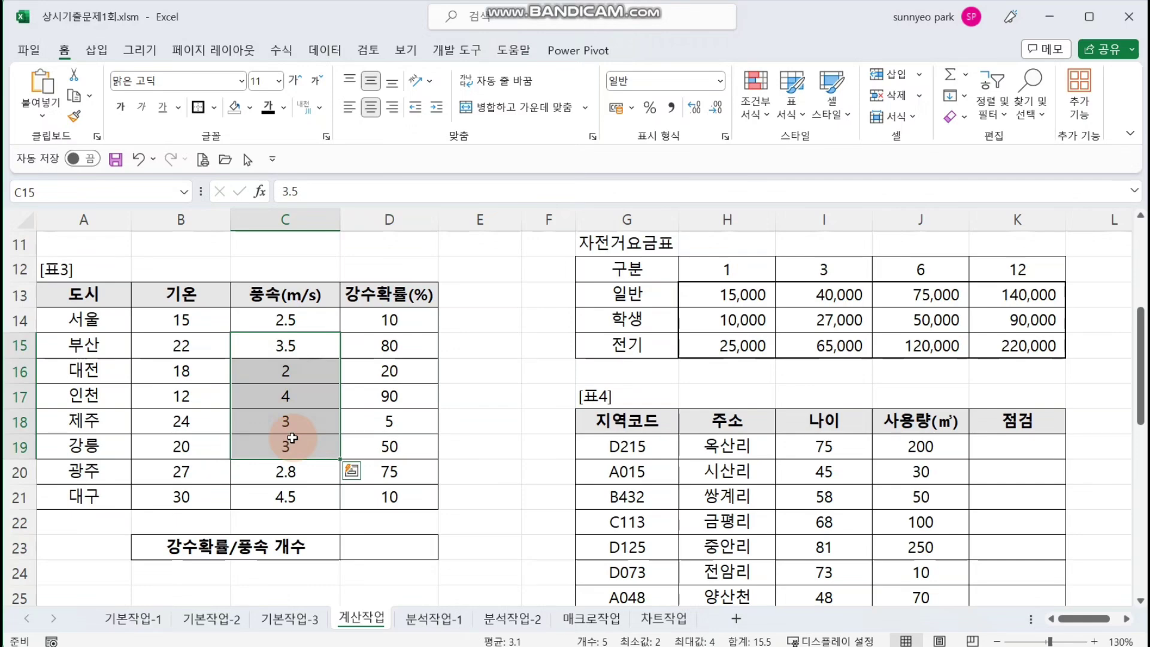
click(389, 544)
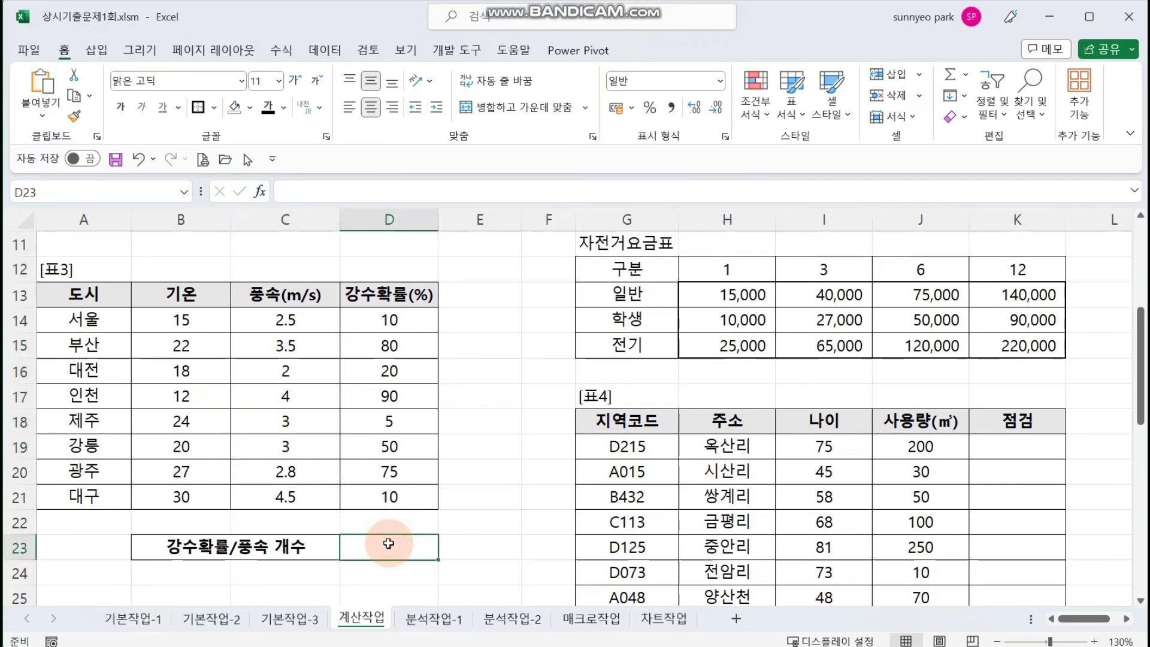
text(=cou)
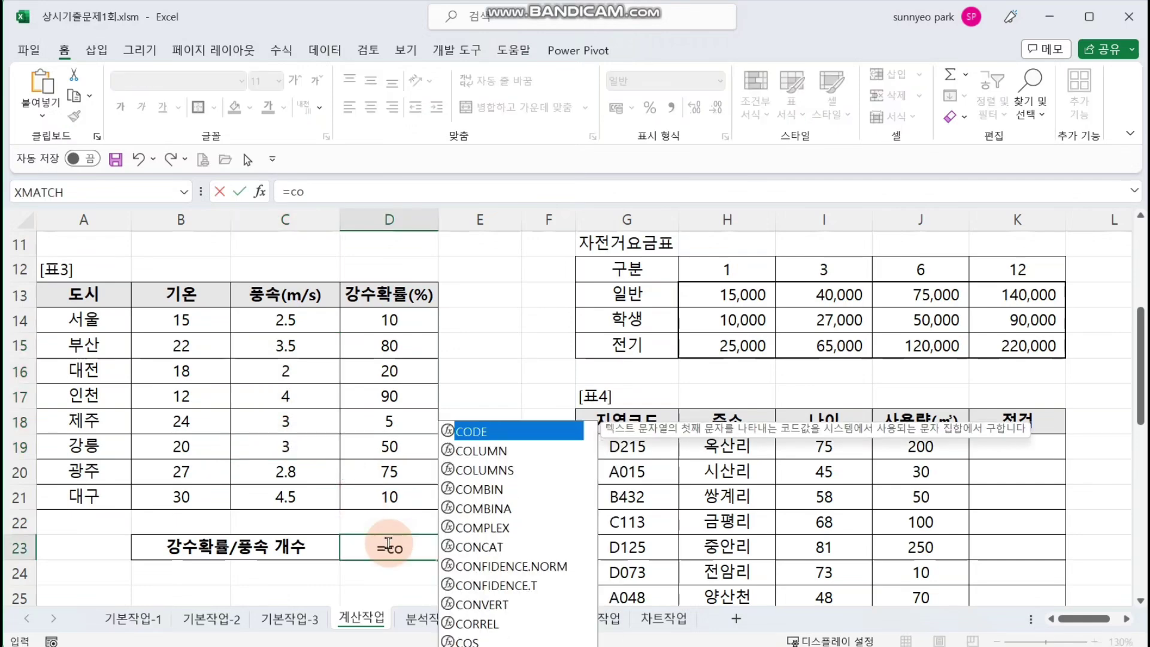
key(Down)
key(Down)
key(Down)
key(Down)
key(Tab)
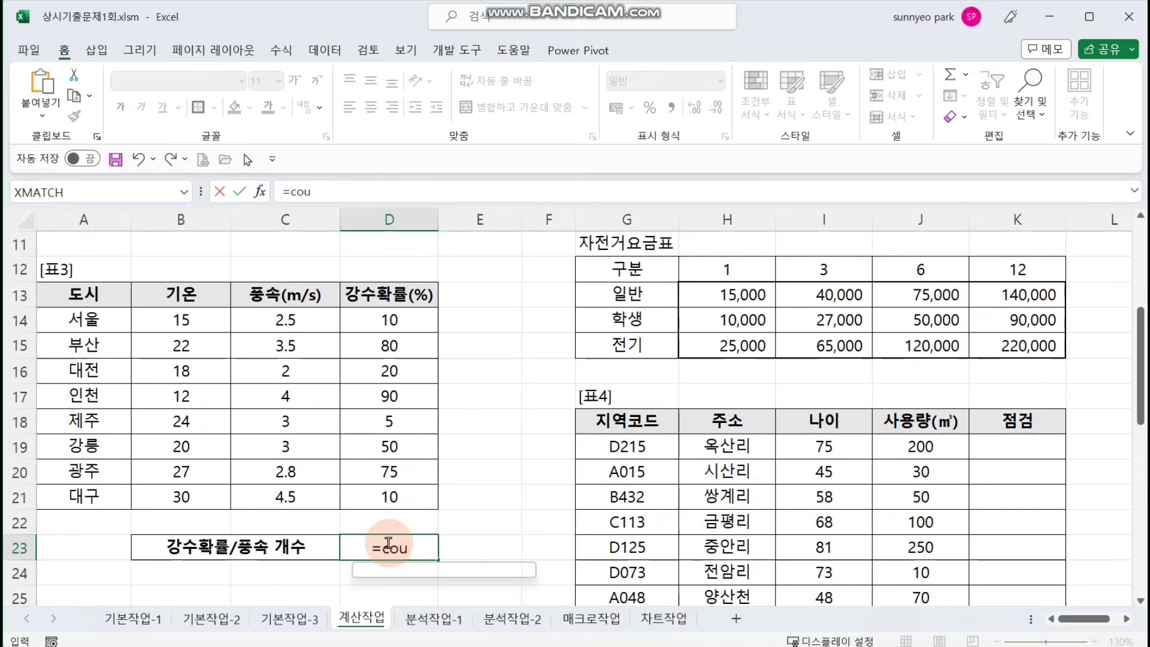
click(259, 191)
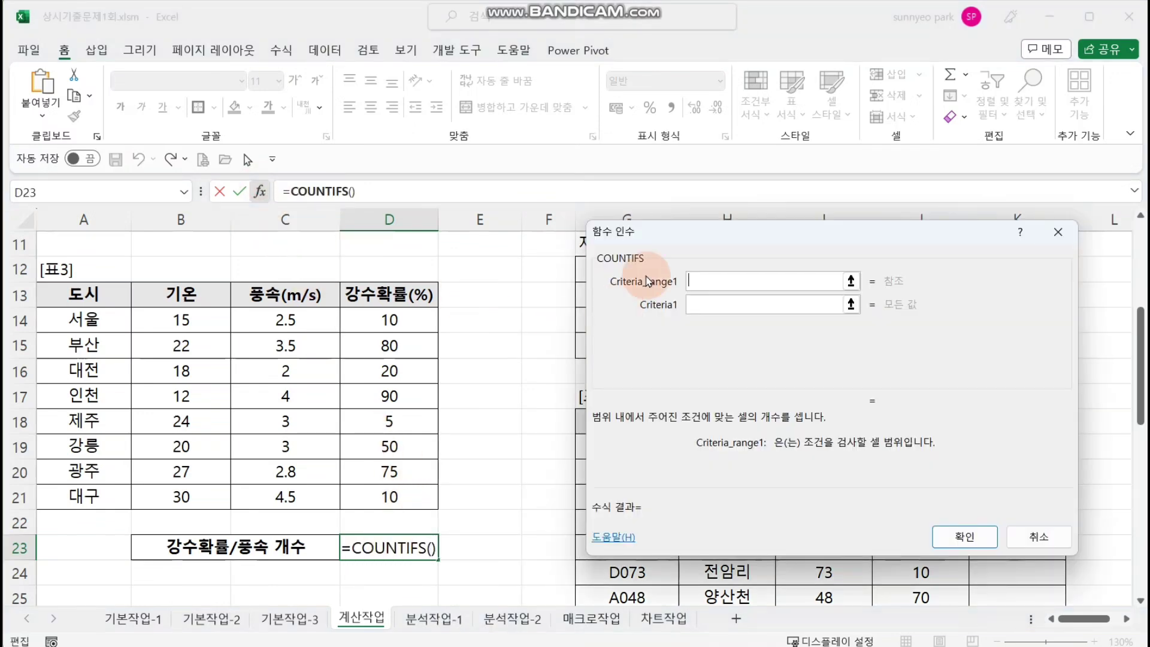
Set the COUNTIFS Criteria_range1 to the 강수확률 range D14:D21 and Criteria1 to >=50
drag(658, 236, 647, 243)
click(613, 310)
click(624, 334)
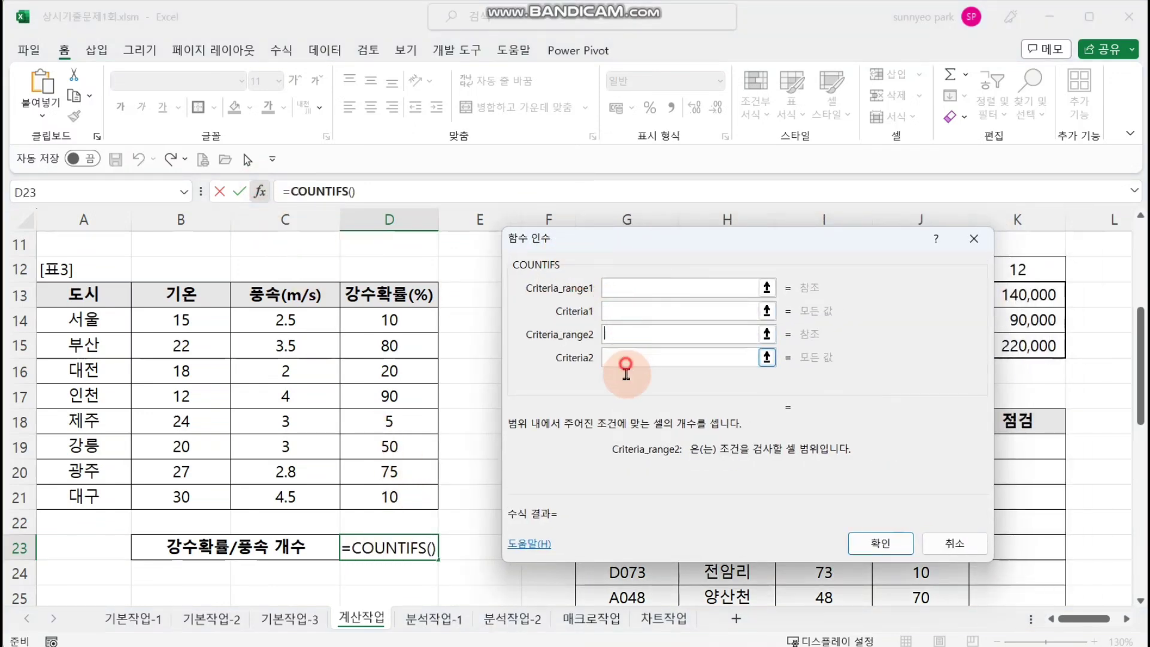
click(624, 357)
click(623, 380)
click(629, 283)
drag(601, 250, 572, 284)
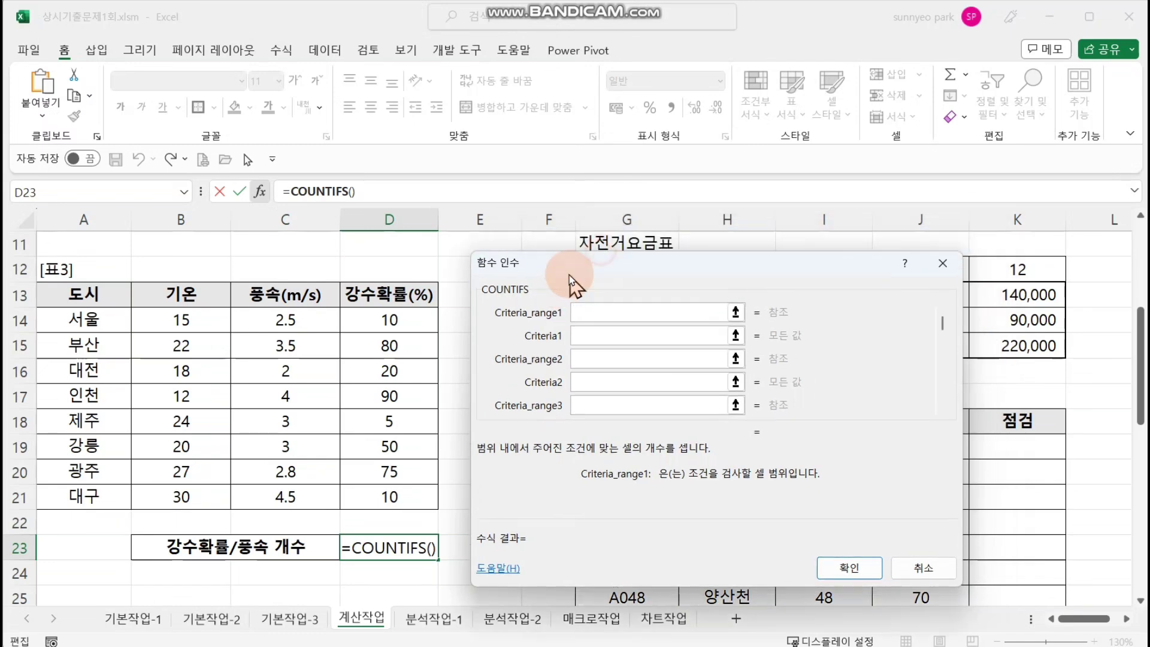
drag(393, 320, 406, 495)
click(639, 337)
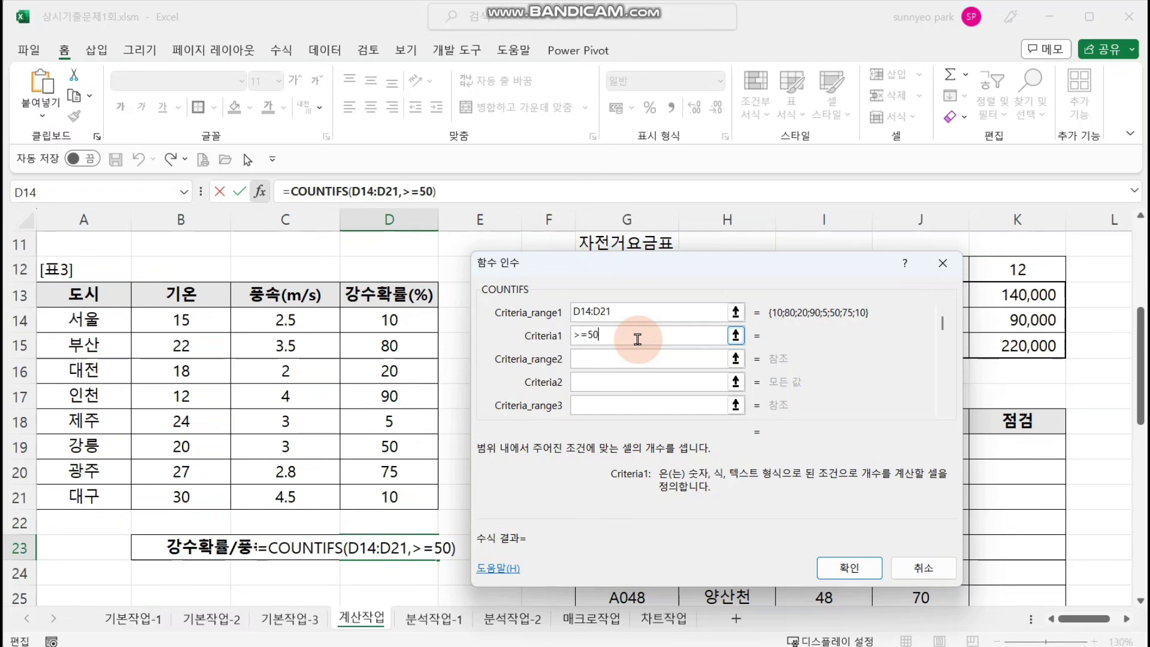
click(636, 361)
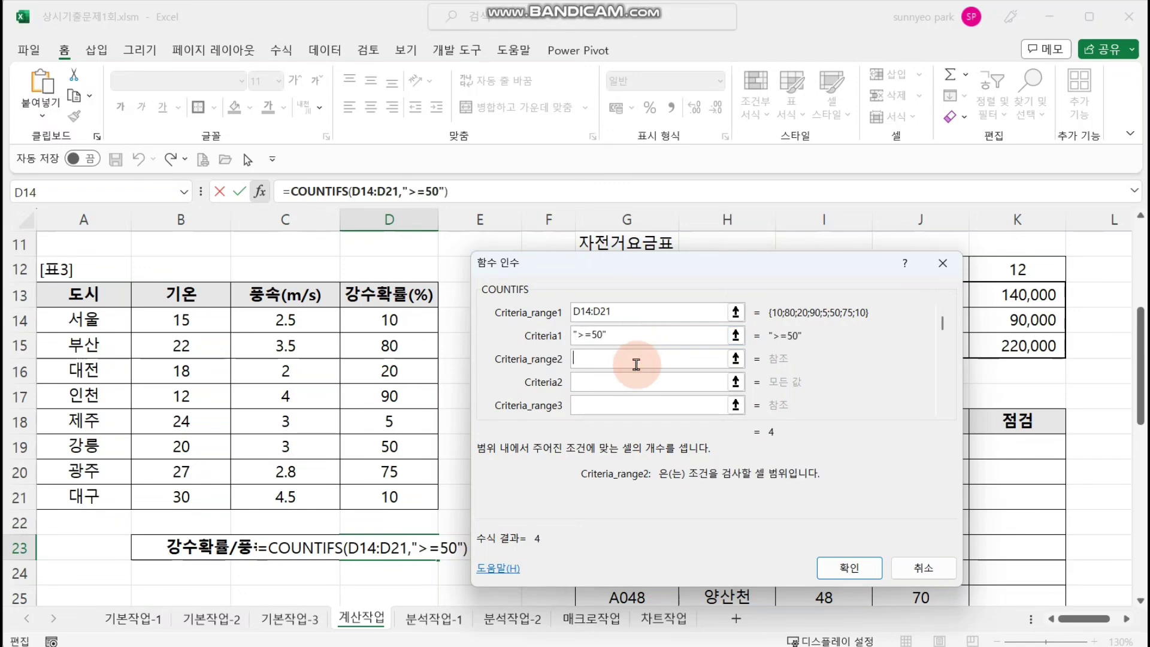
Add the 풍속 range C14:C21 with criterion >=3 as the second COUNTIFS condition and enter the formula in D23
drag(311, 326, 312, 496)
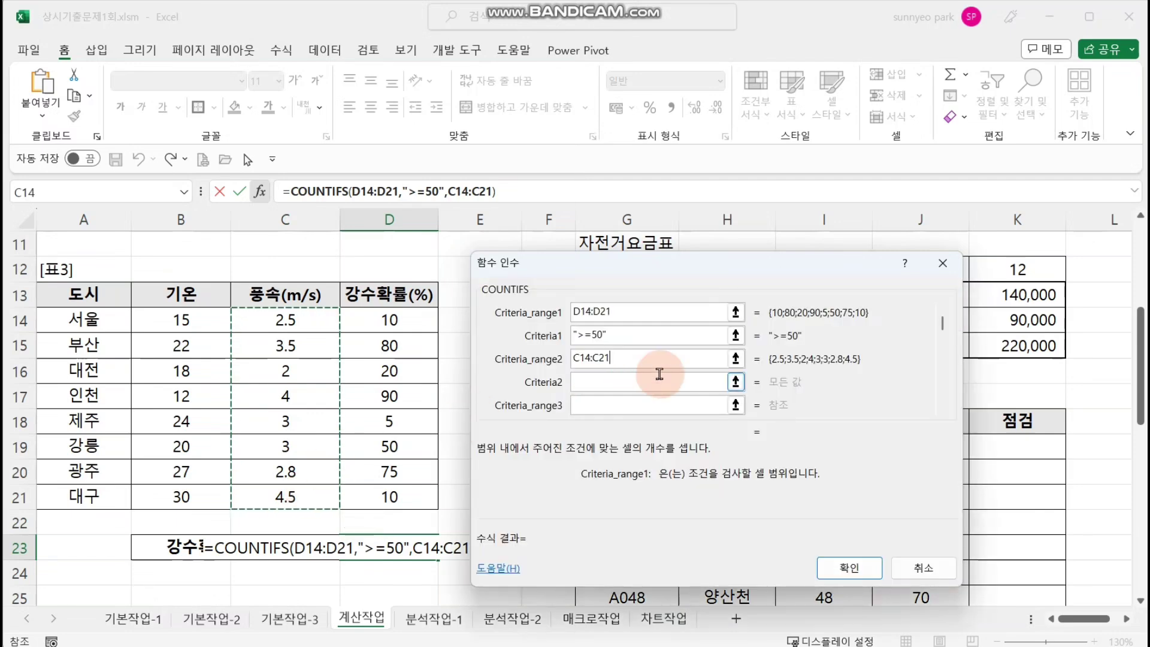
click(672, 382)
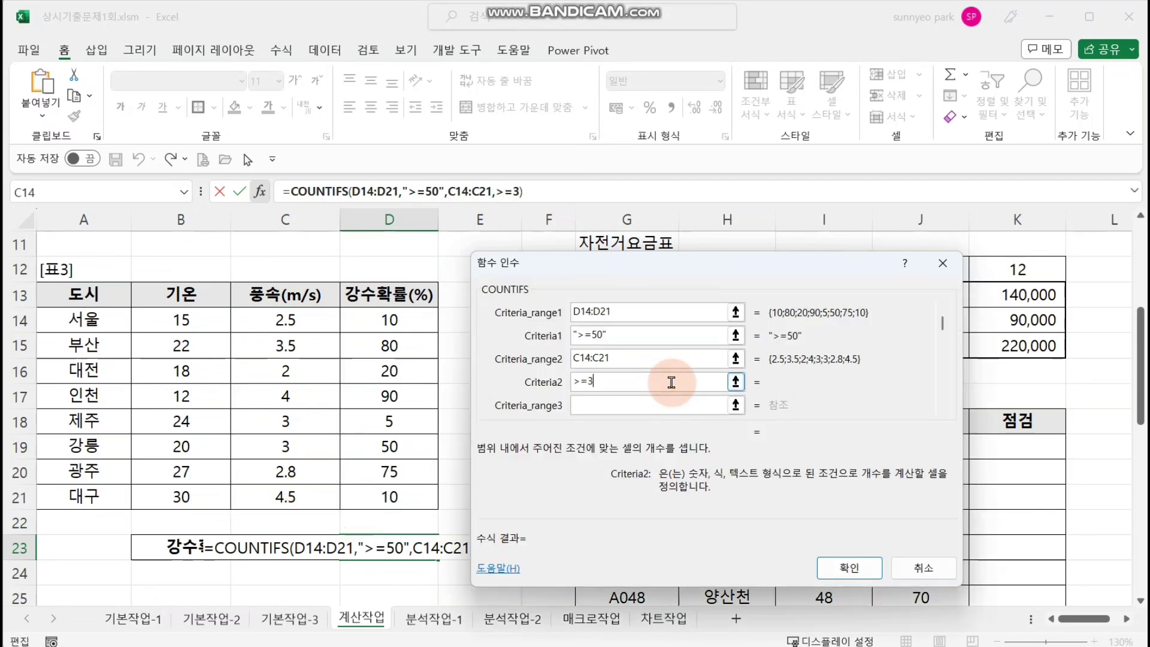
click(655, 405)
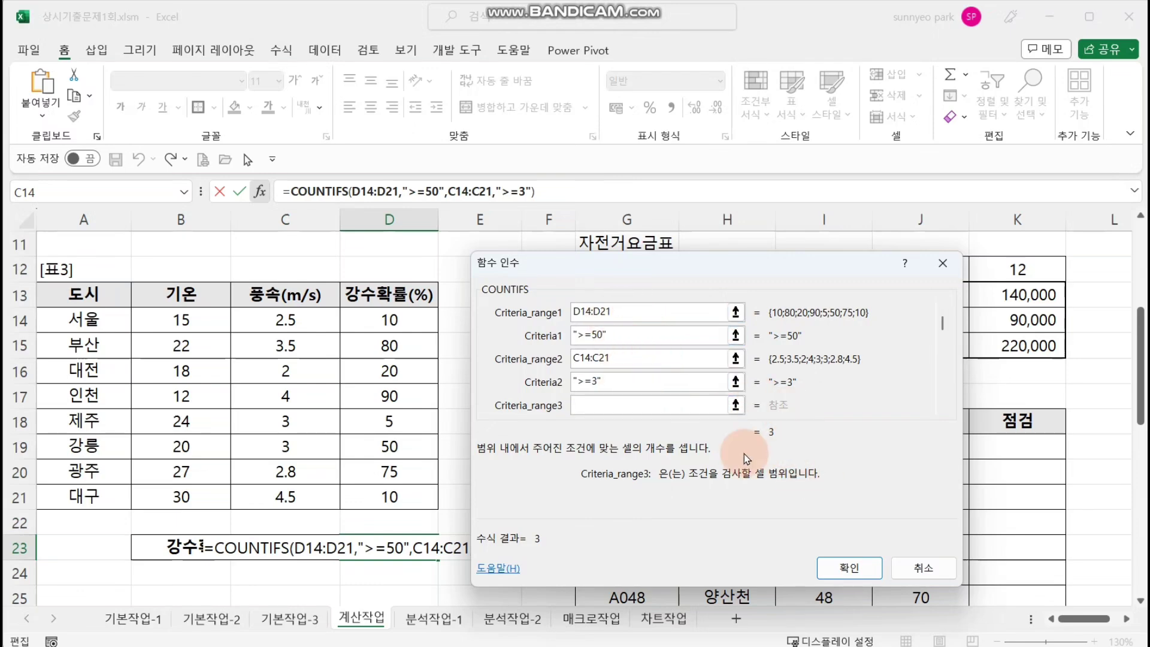
click(842, 567)
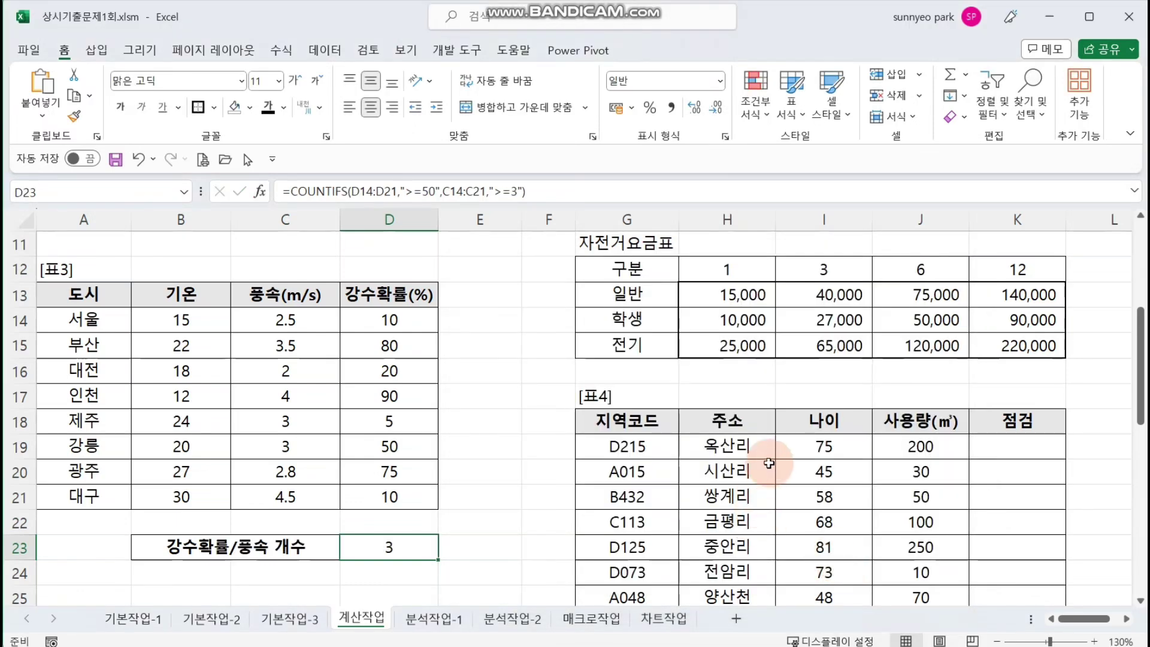
Examine the 지역코드 and 사용량 columns of [표4] as the conditions for the 점검 column
click(769, 462)
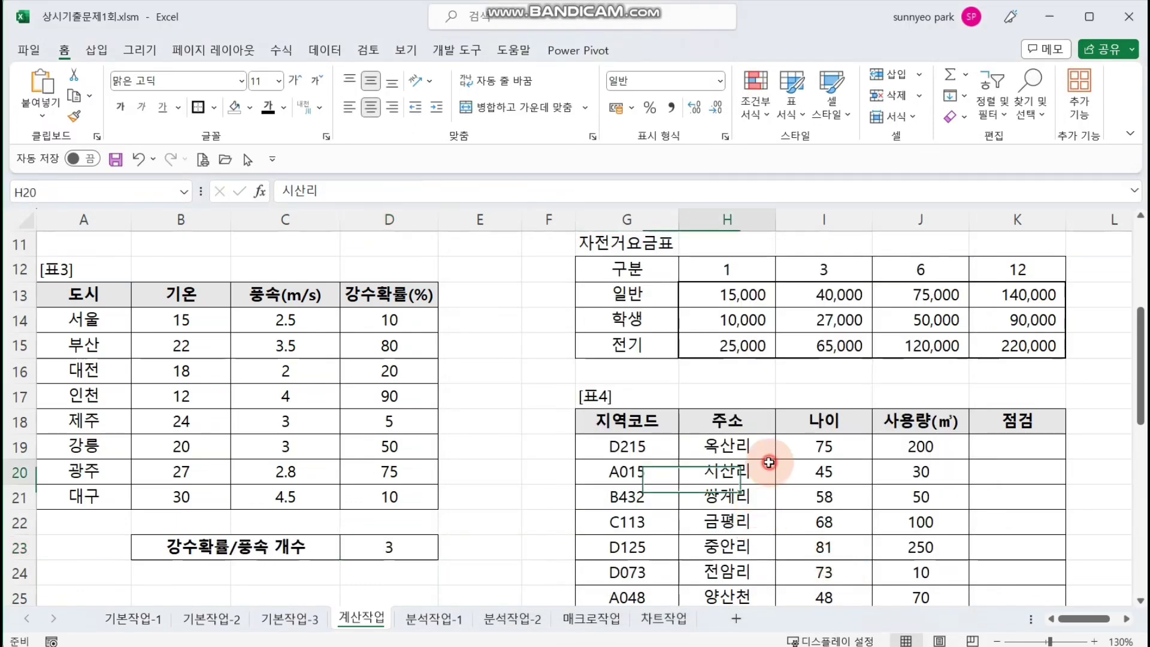
click(1126, 620)
click(1127, 620)
scroll(968, 521, down, 2)
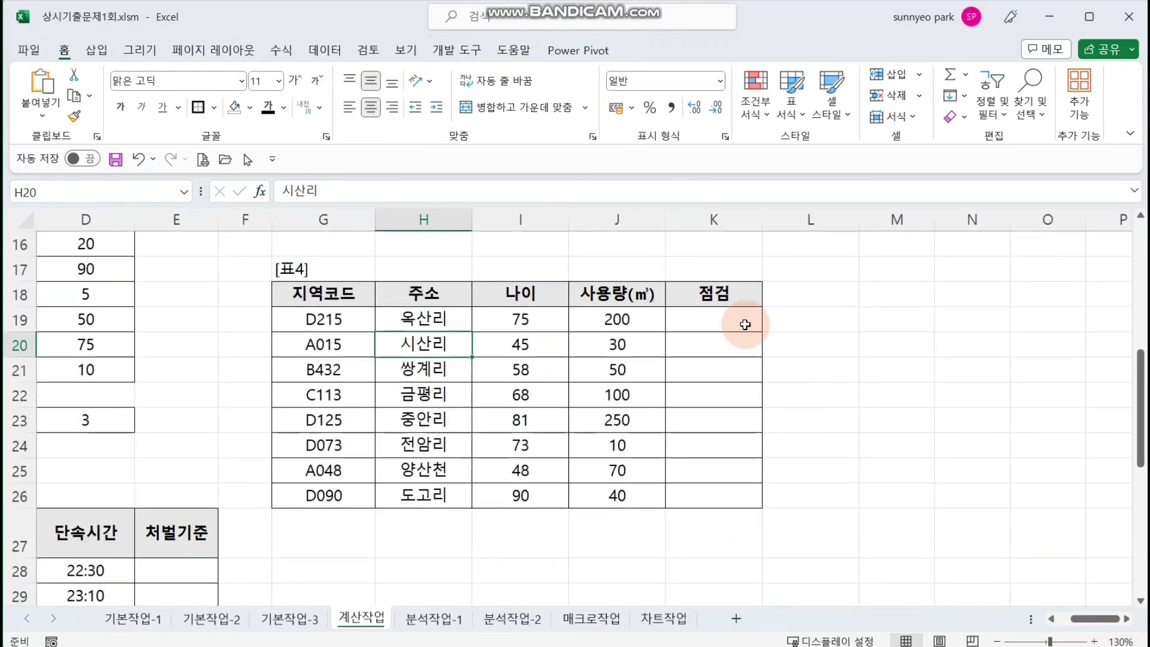
click(741, 321)
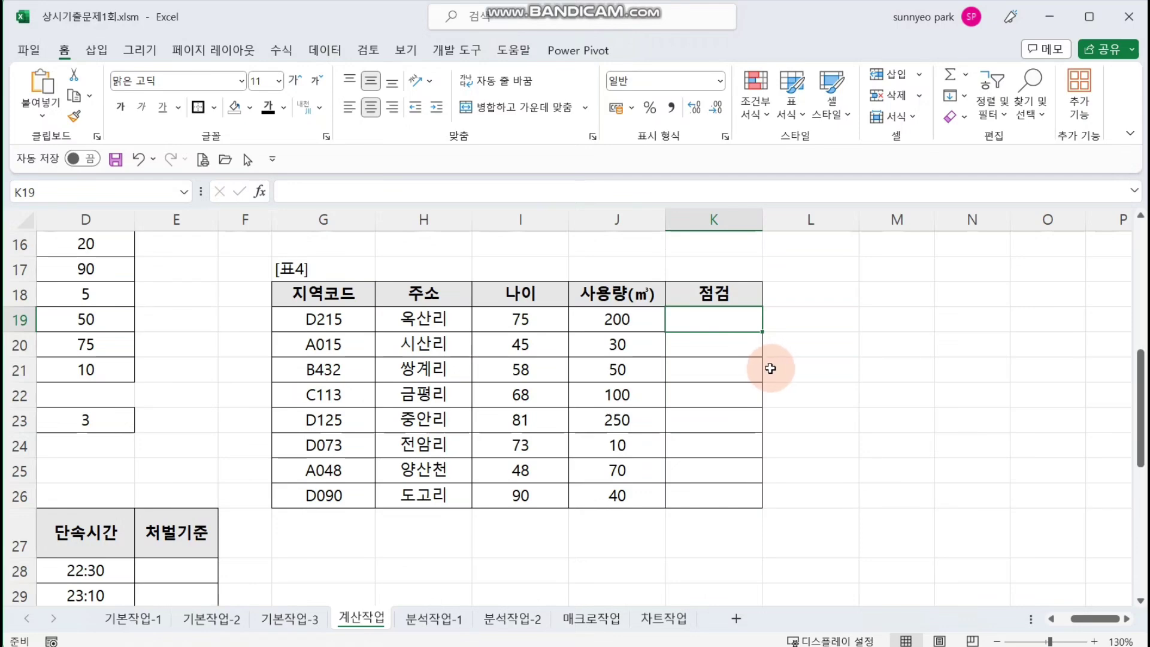
drag(332, 318, 340, 445)
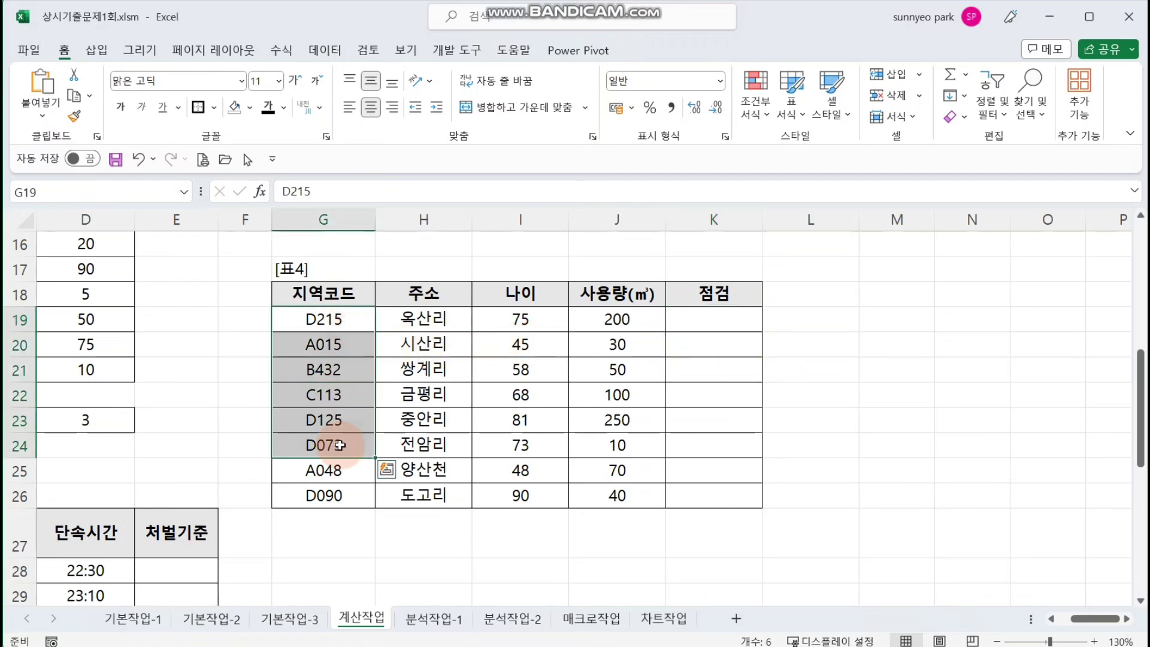
drag(641, 342, 630, 444)
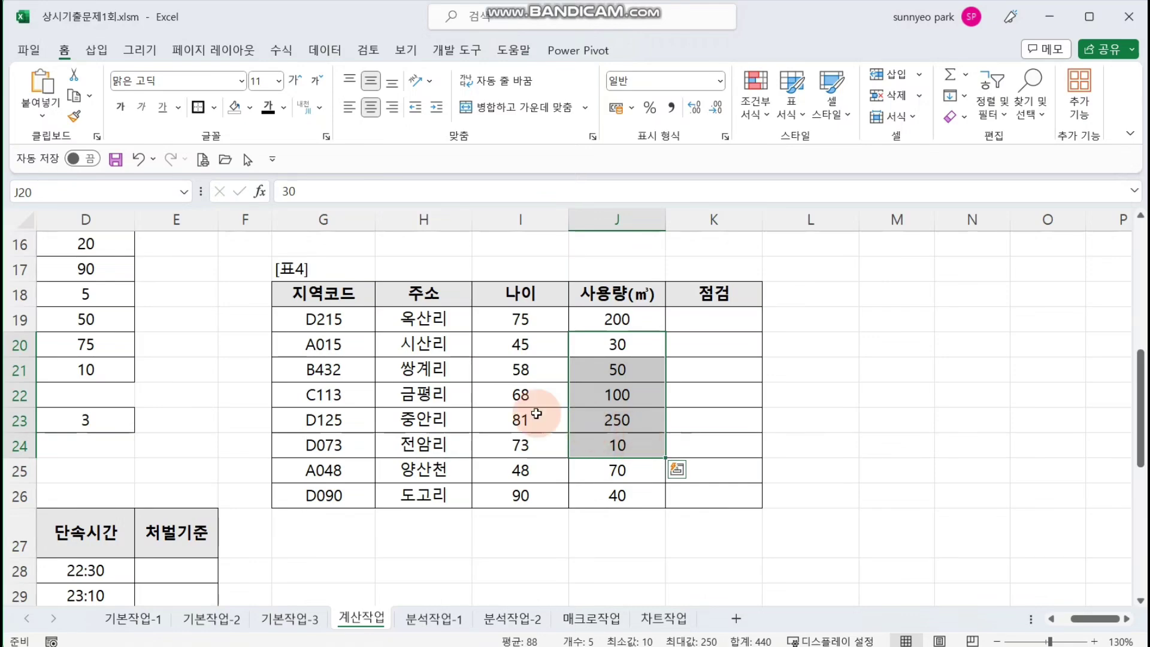
click(321, 319)
click(330, 342)
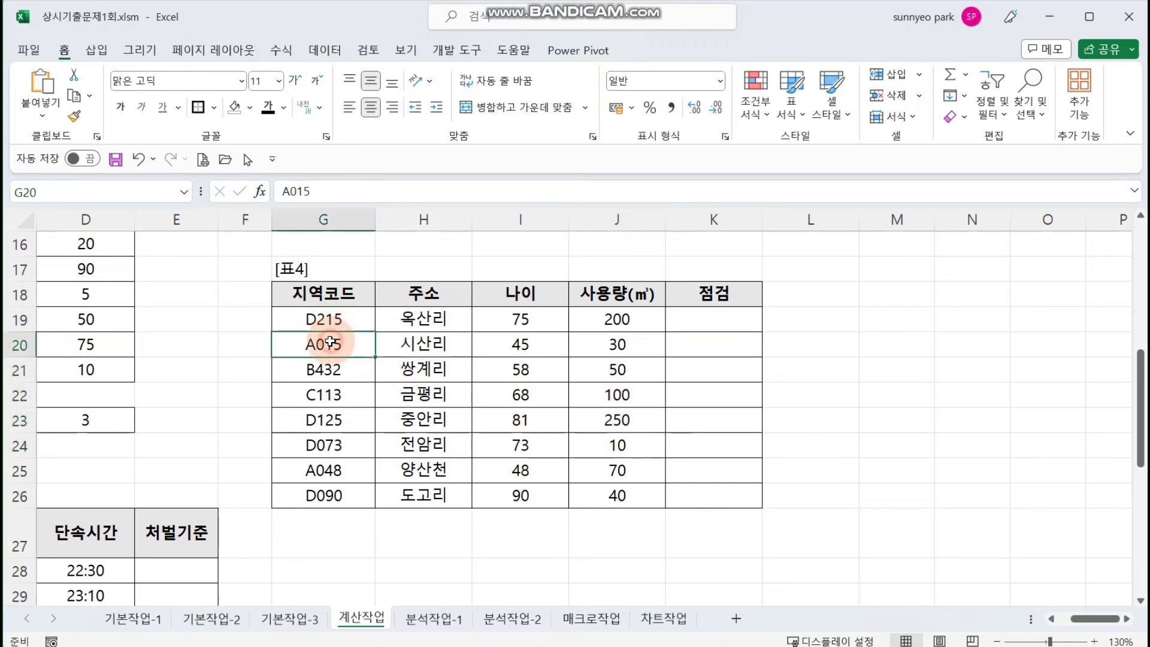
click(346, 318)
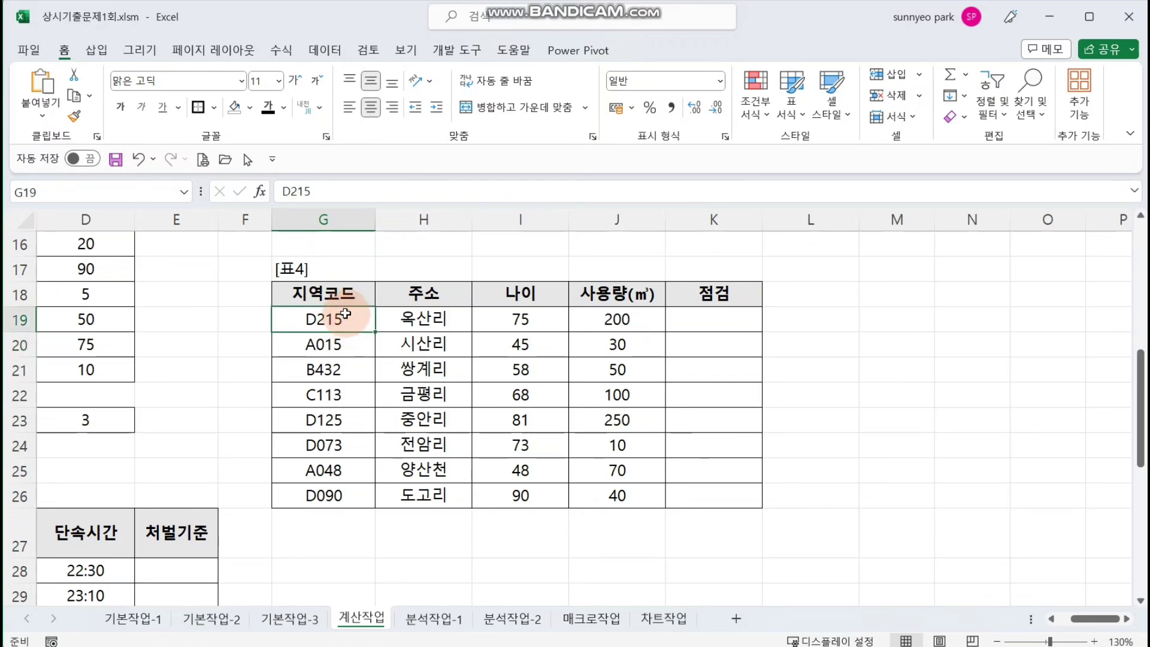
click(626, 318)
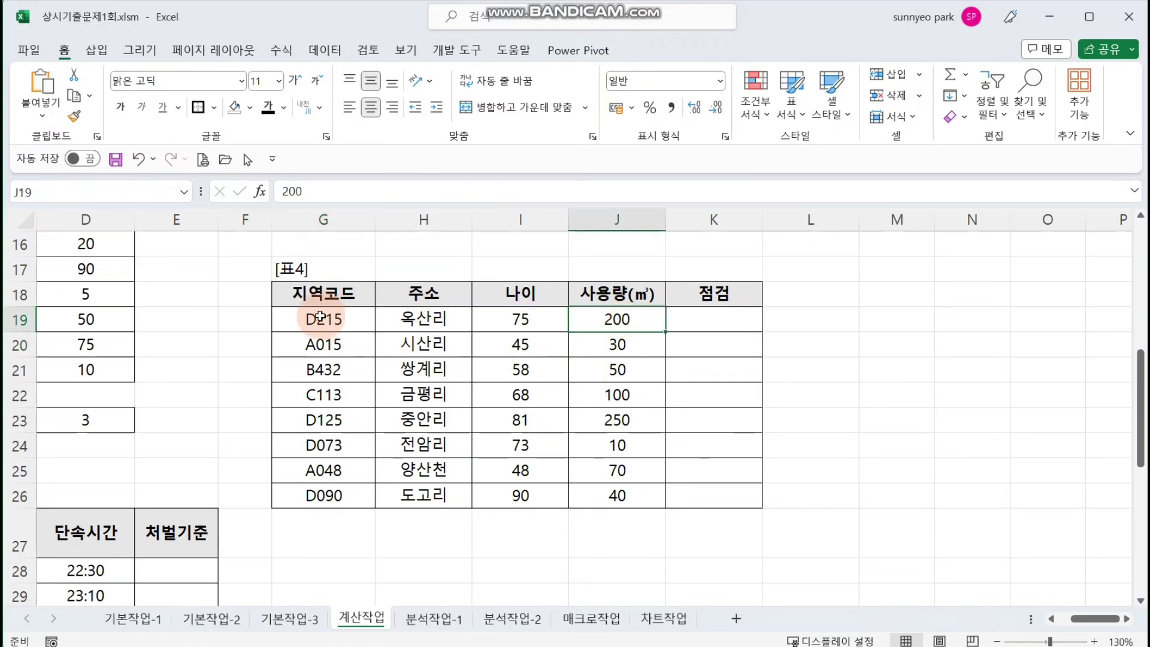
click(351, 318)
click(609, 320)
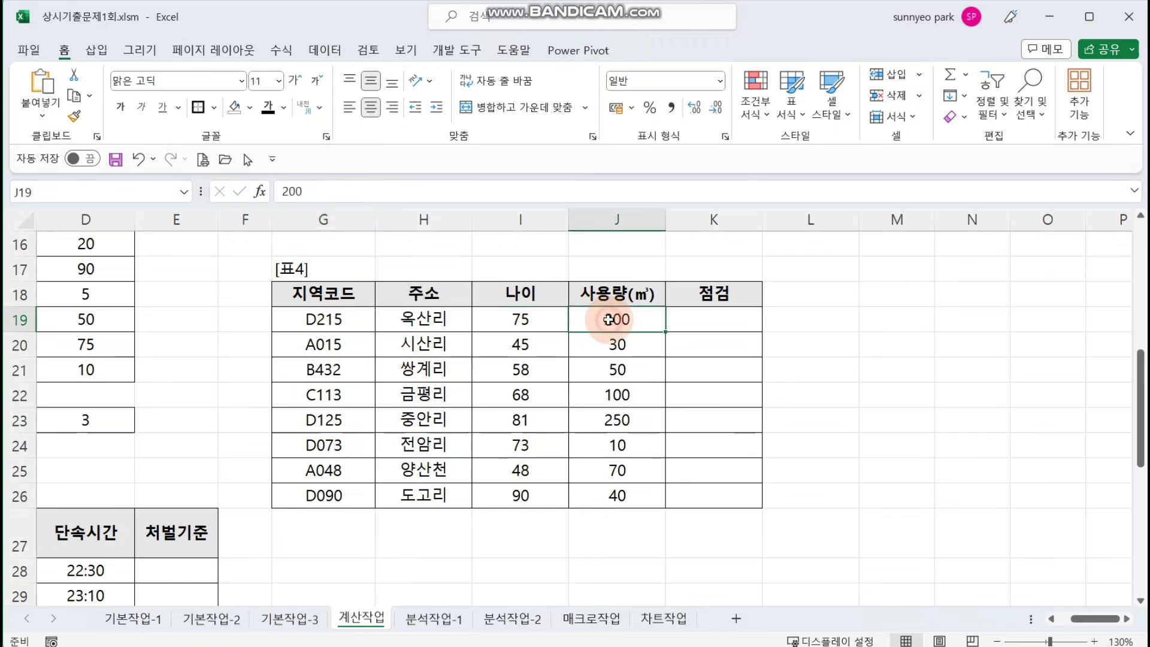
click(728, 321)
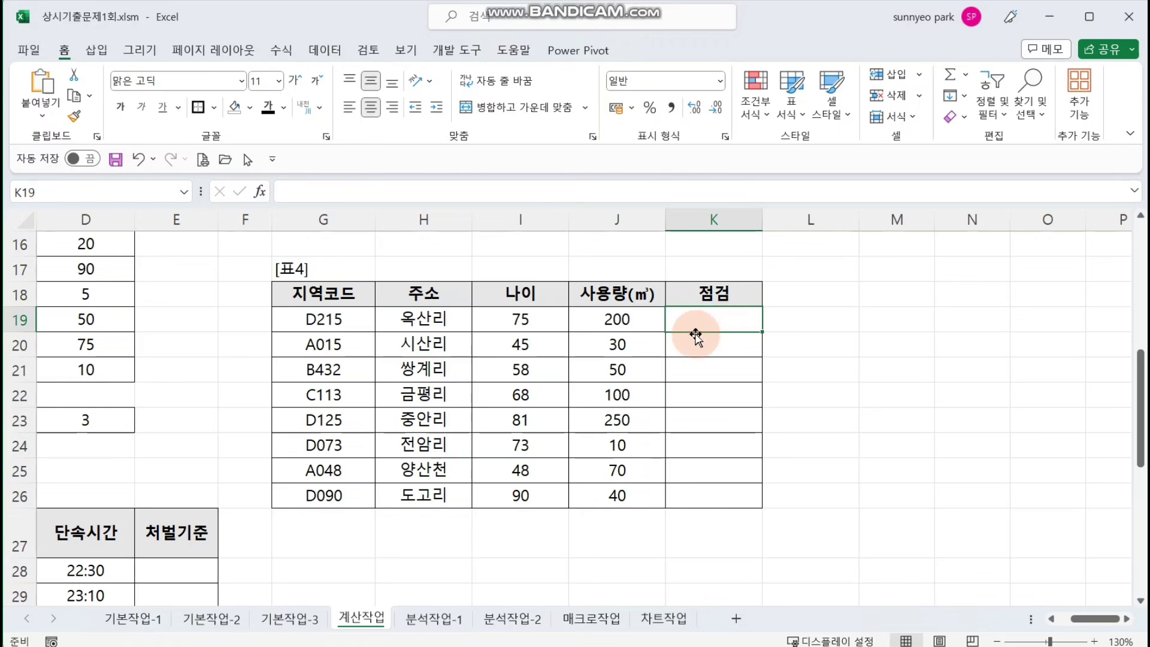
click(348, 339)
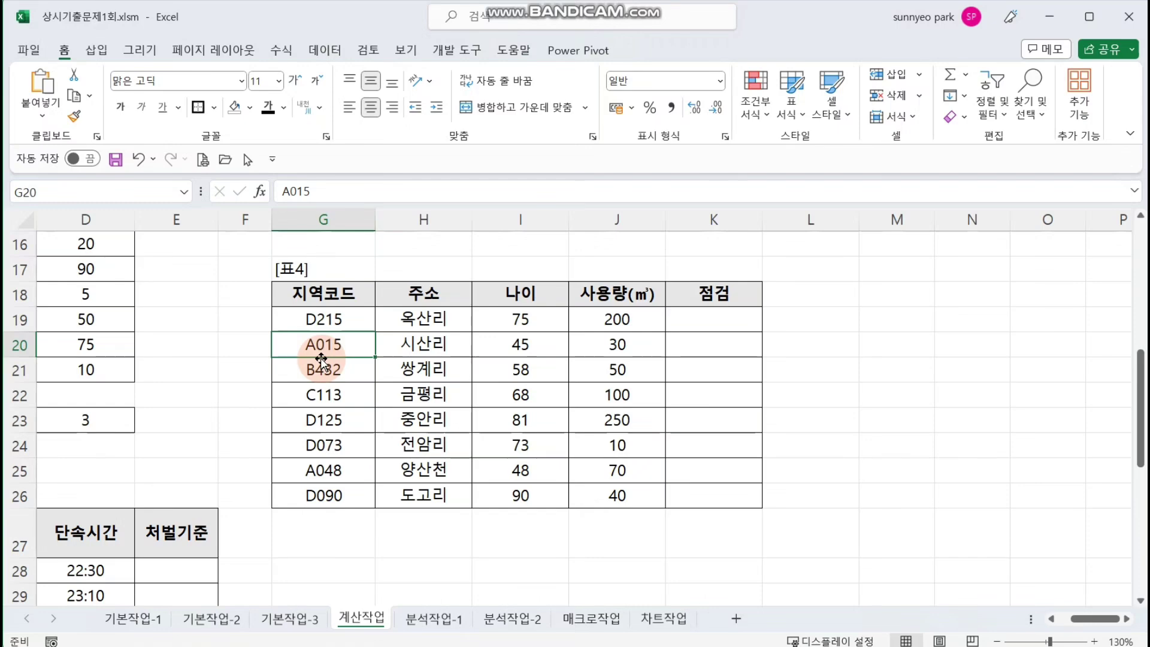
Start an IF formula in K19 under 점검, open its function arguments, and set Logical_test to and()
click(698, 325)
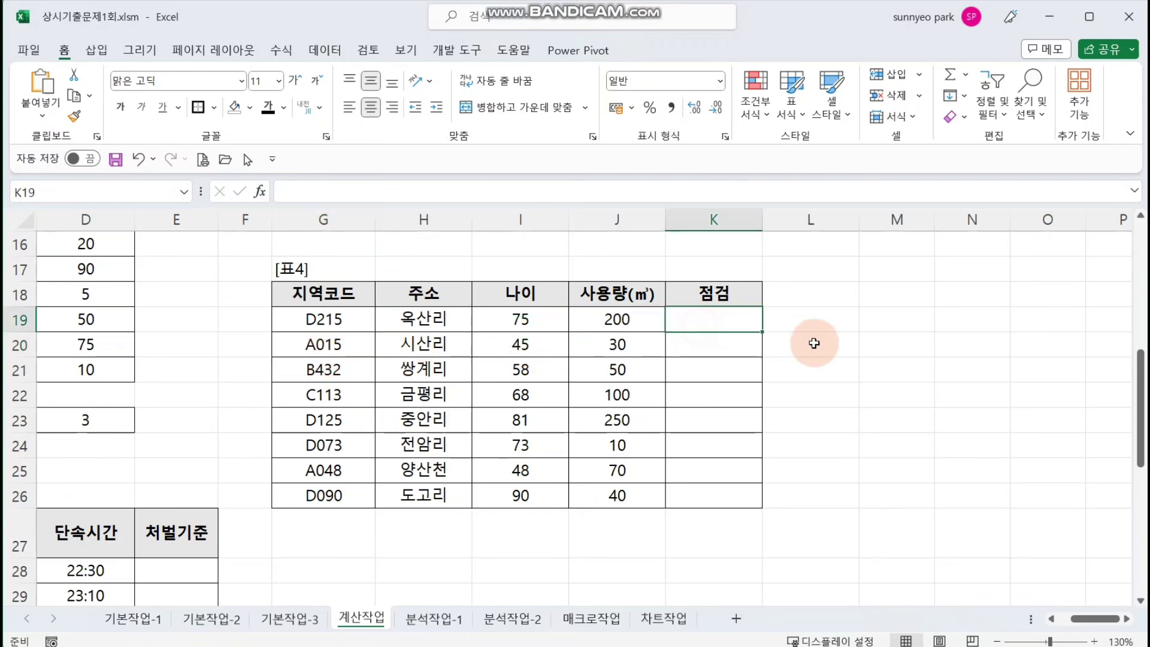
text(=if()
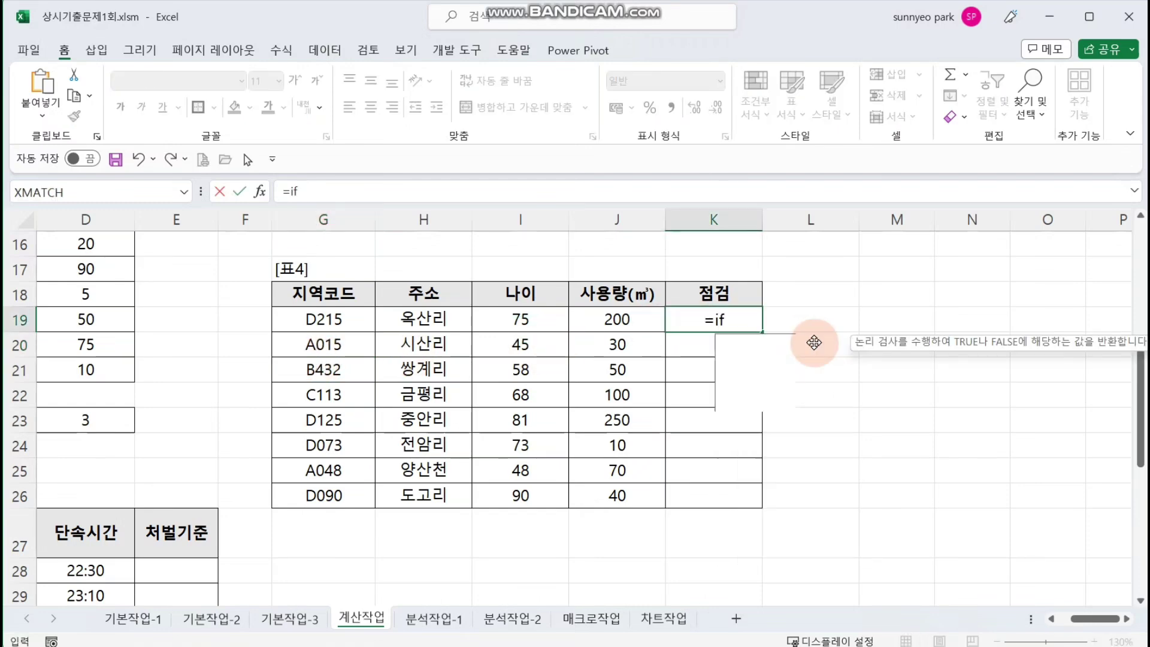
click(260, 192)
drag(610, 234, 426, 379)
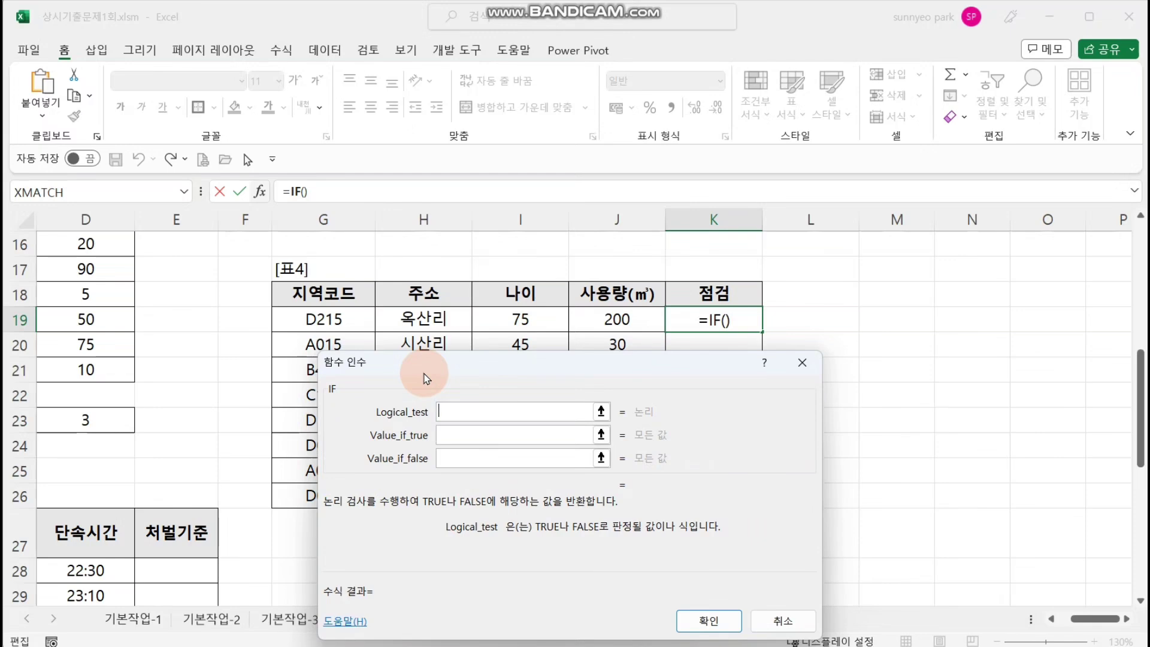
text(and())
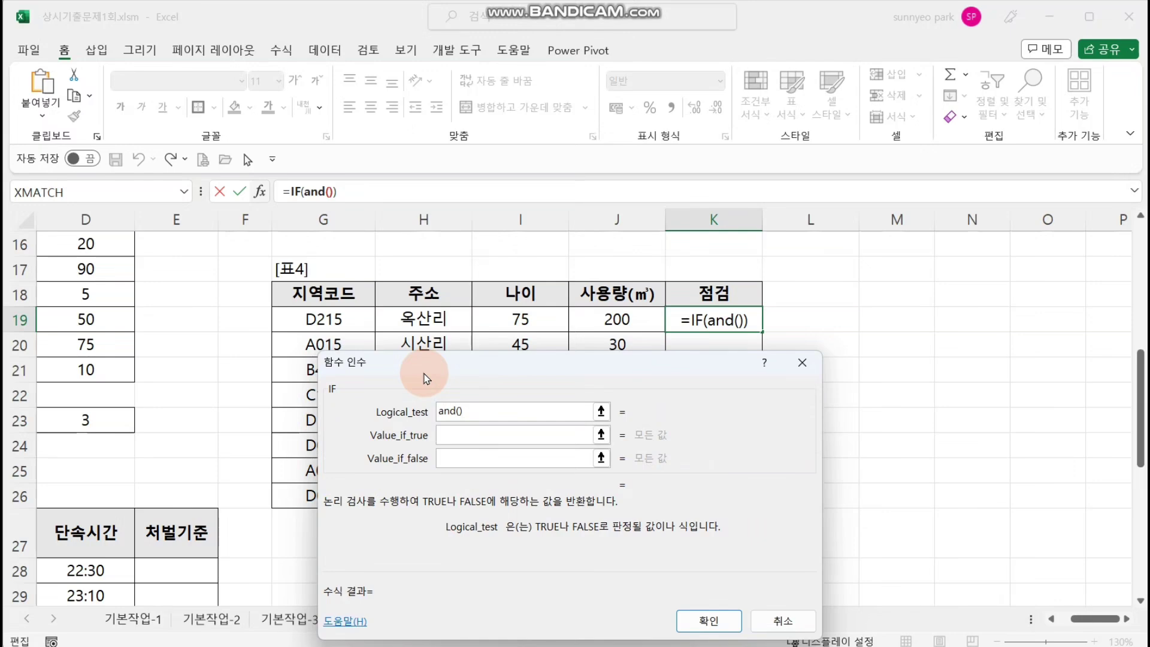
Set the IF function's Value_if_true to "수도관 확인" and Value_if_false to an empty string ""
click(485, 439)
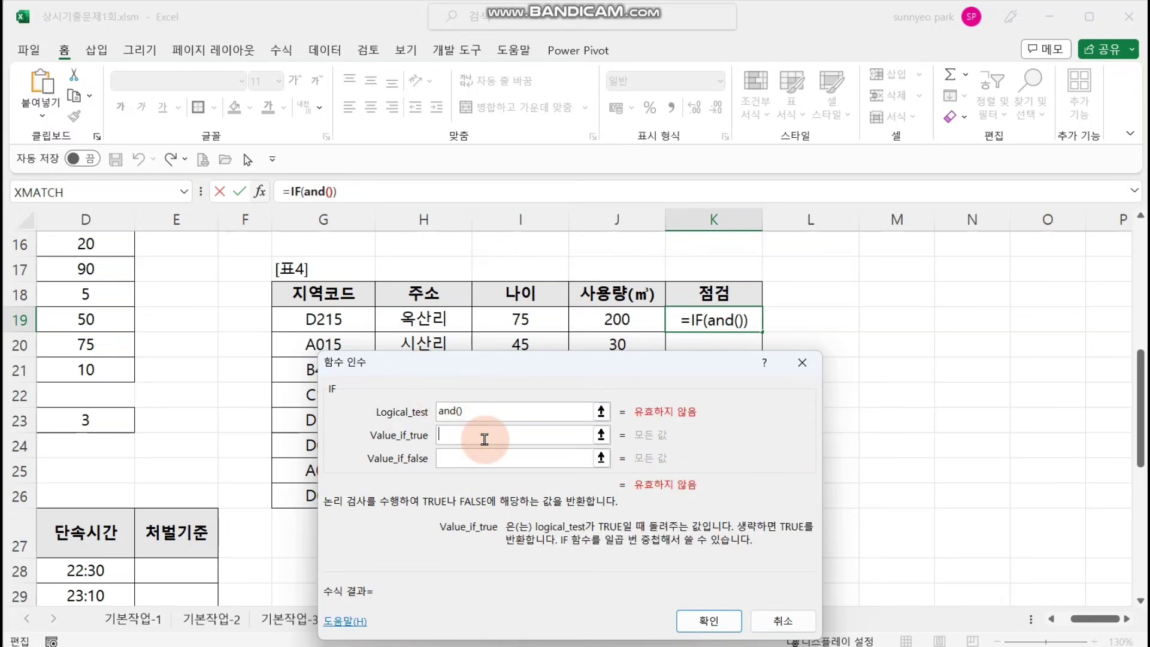
text(수도고)
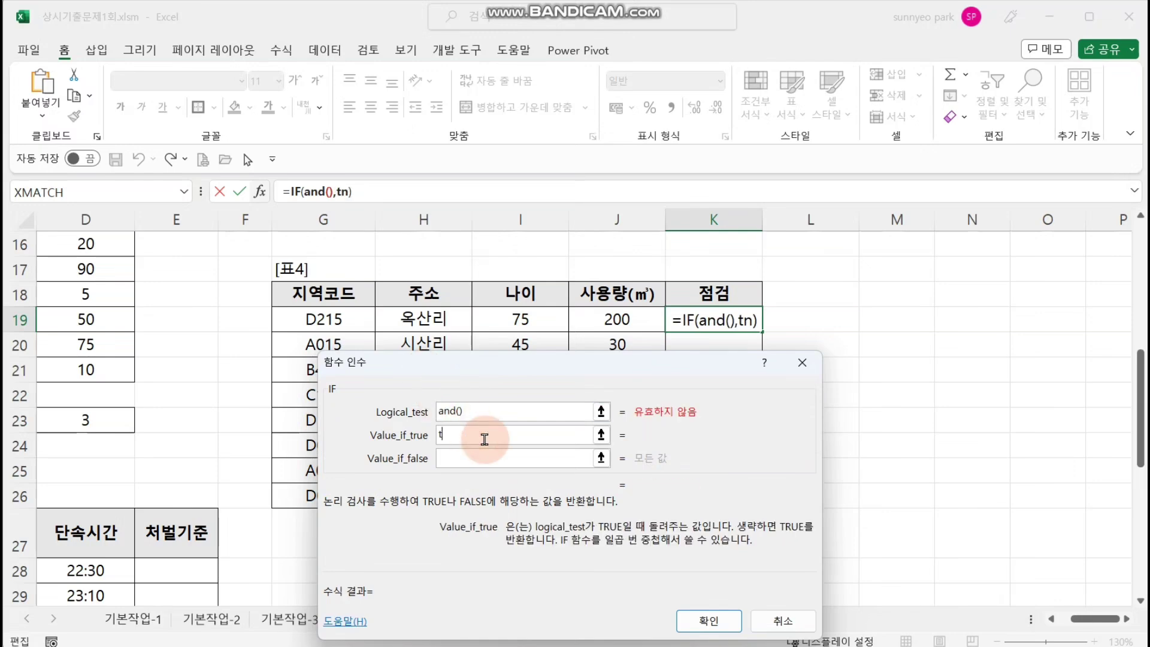
text(관 확인)
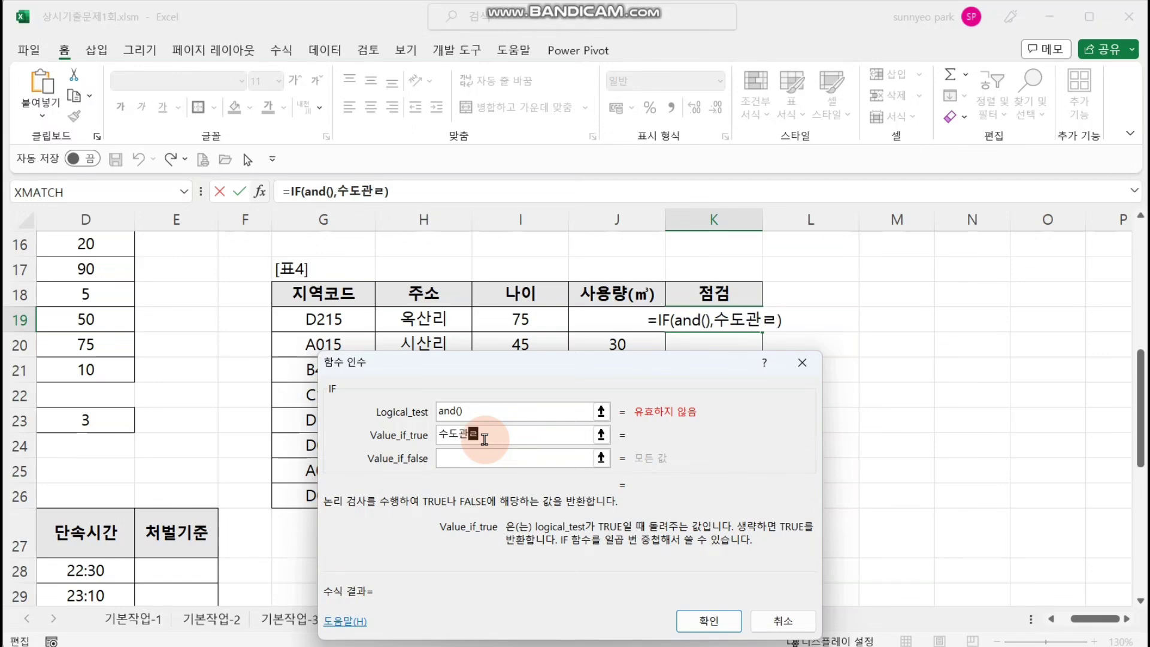
key(Tab)
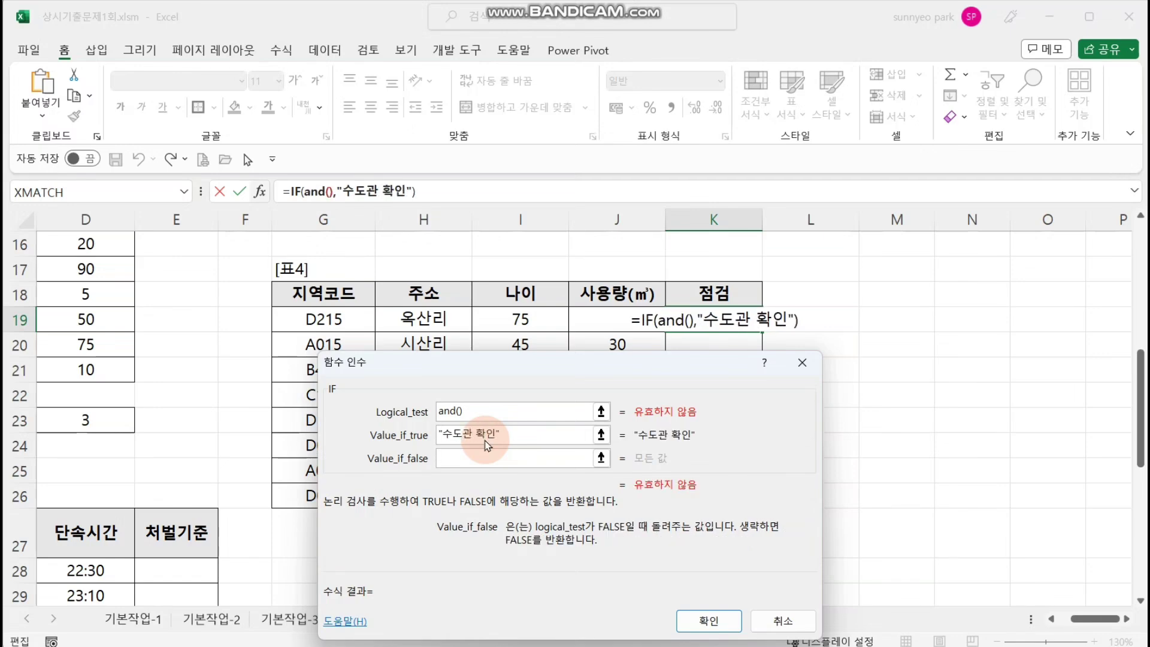
text(")
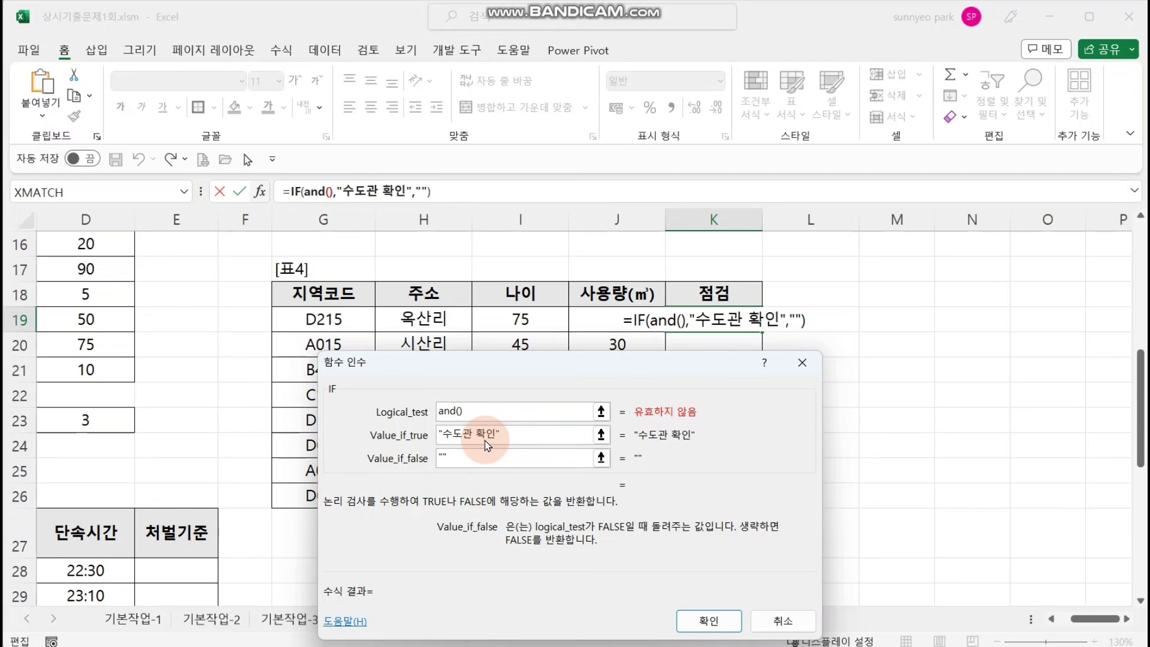
Open the arguments of the nested AND function and set its Logical1 to find()
click(305, 192)
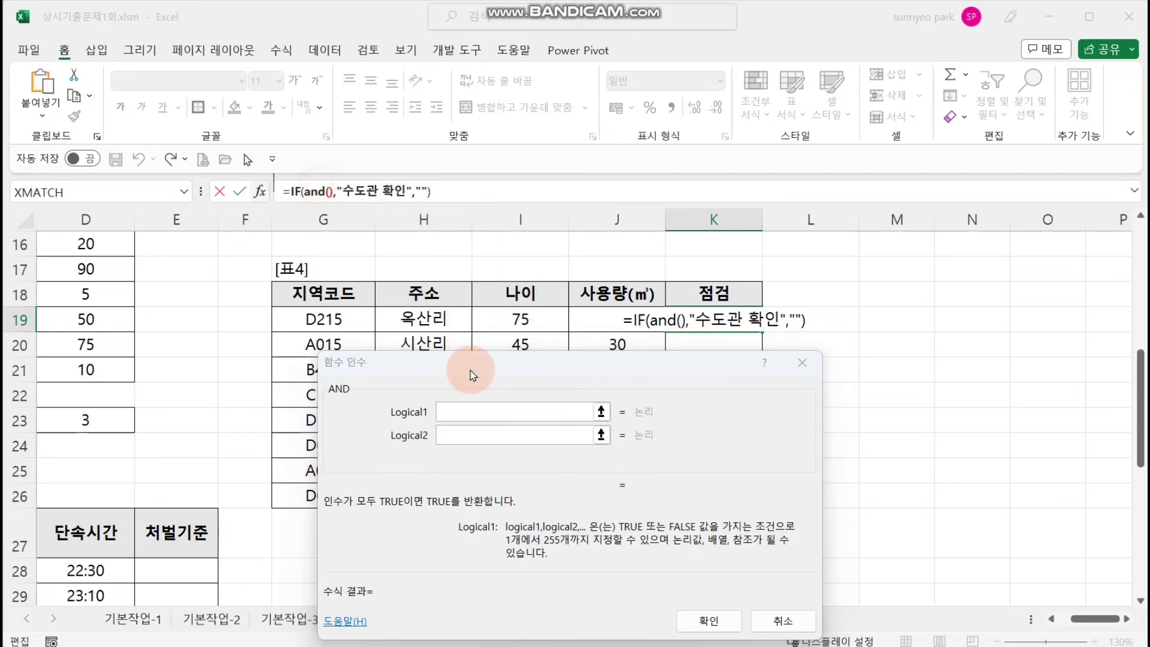
click(480, 407)
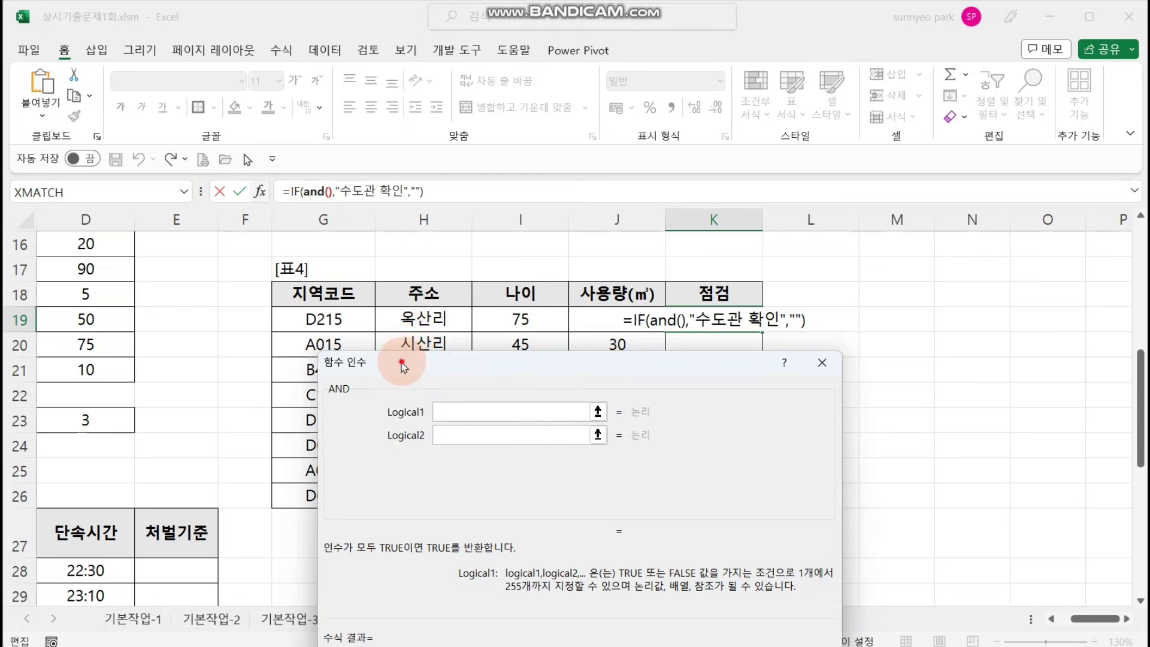
drag(406, 360, 441, 363)
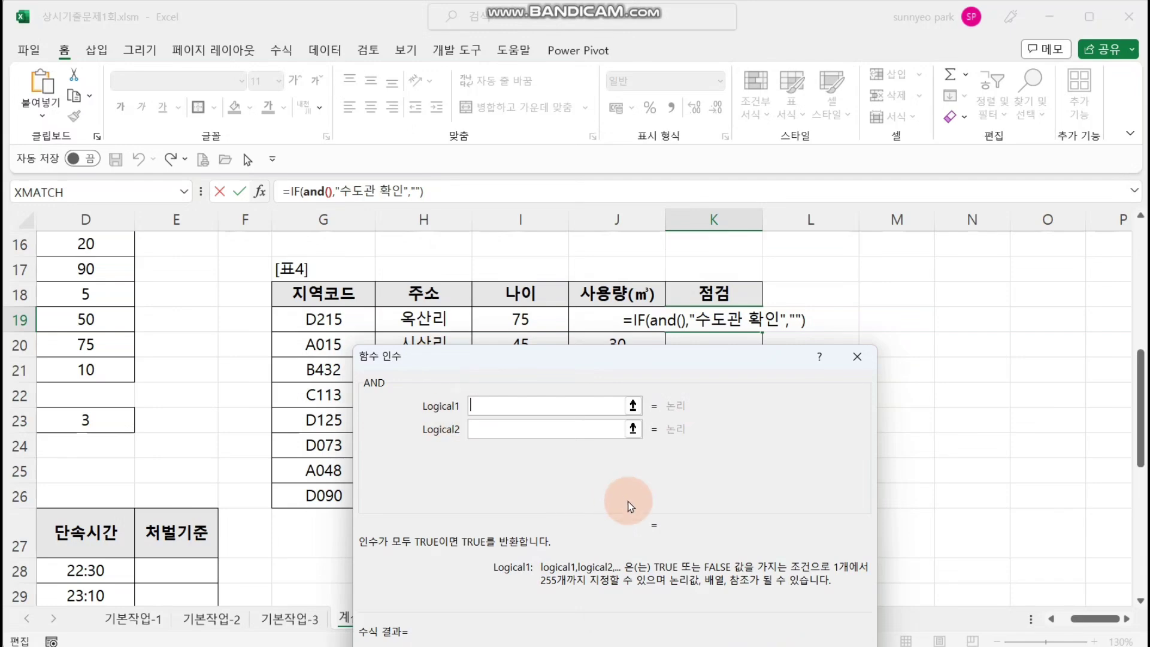
text(ㅇ)
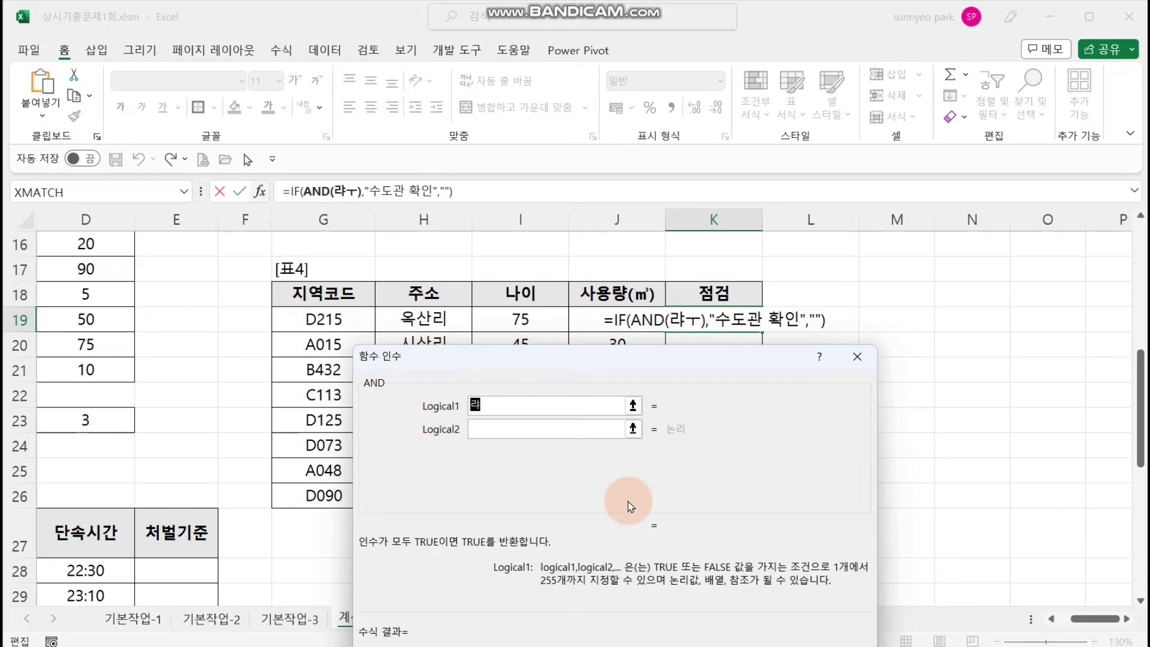
key(BackSpace)
text(fin)
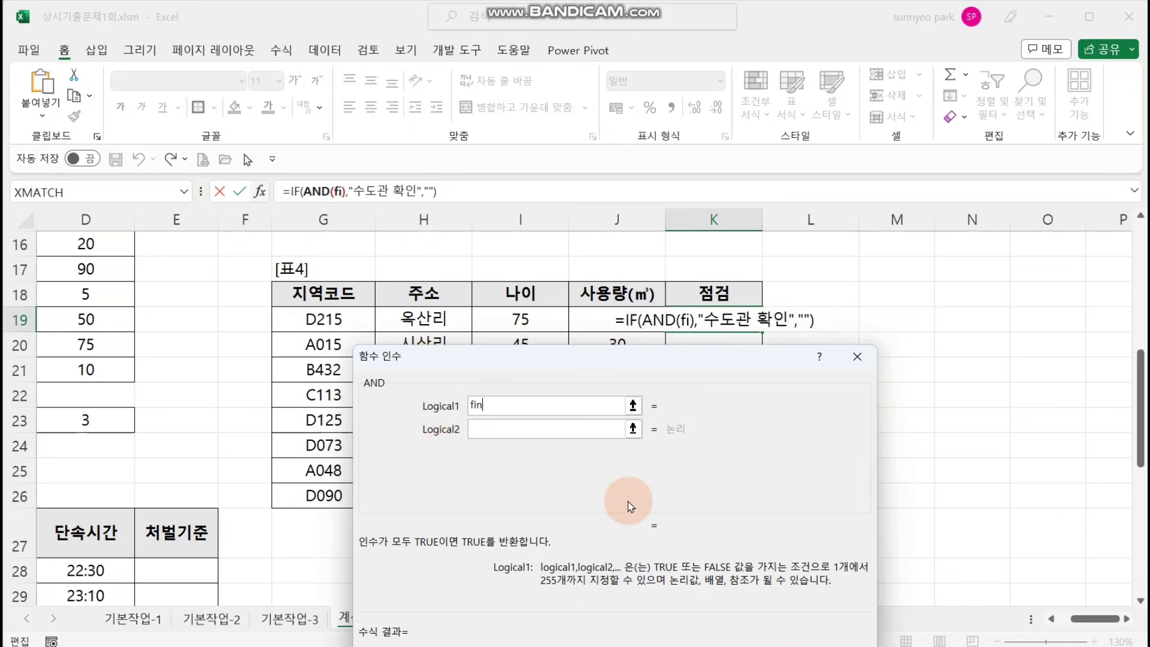
key(BackSpace)
text(ind())
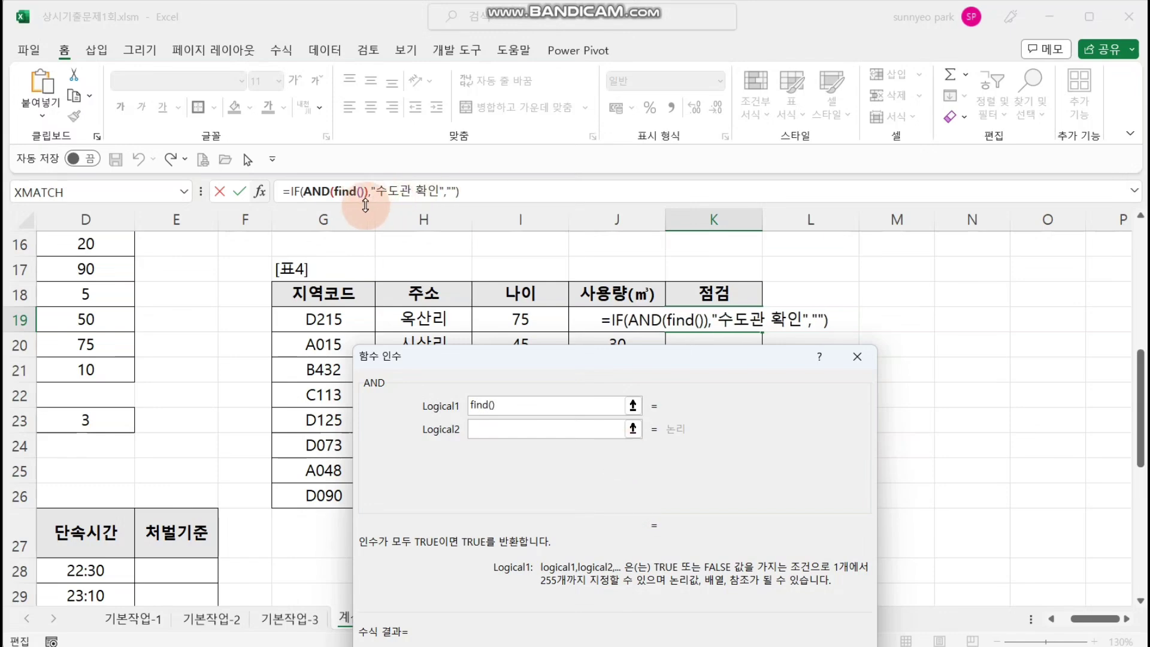
Open the arguments of the nested FIND function and set Find_text to D
click(348, 191)
click(507, 412)
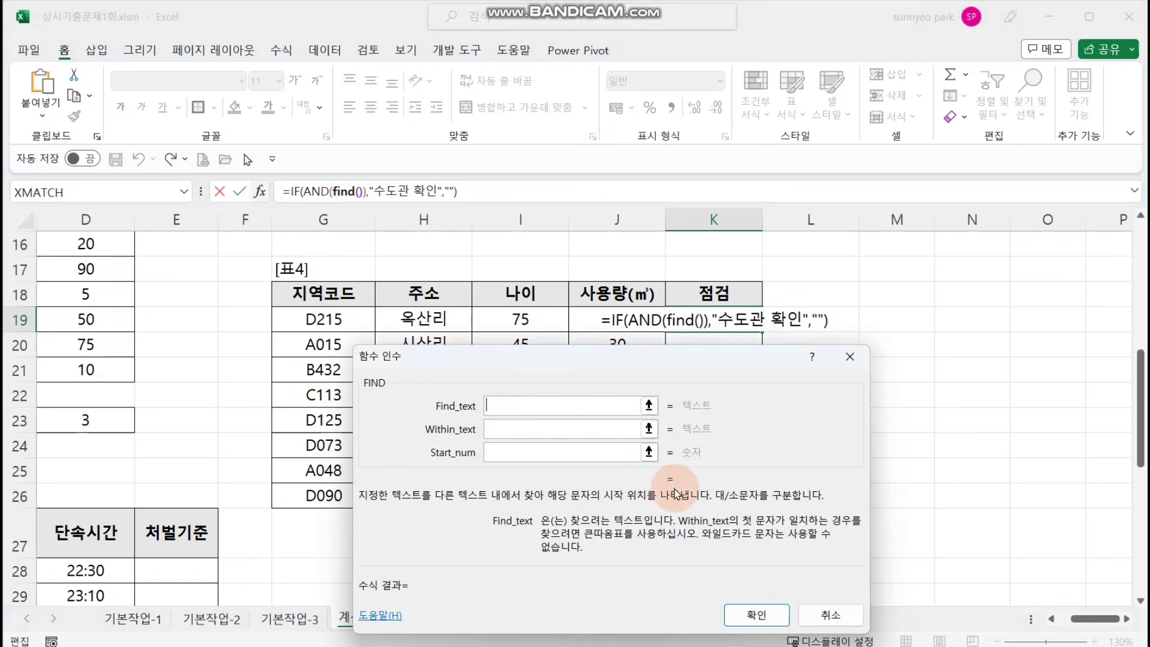
text(D)
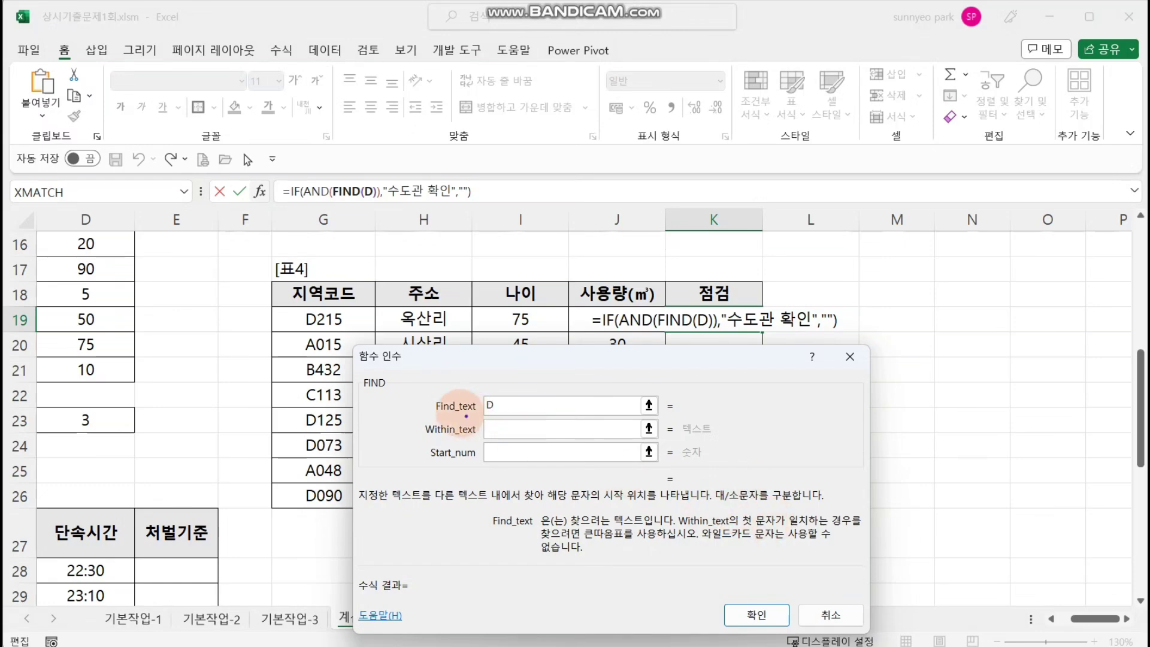
drag(361, 404, 420, 385)
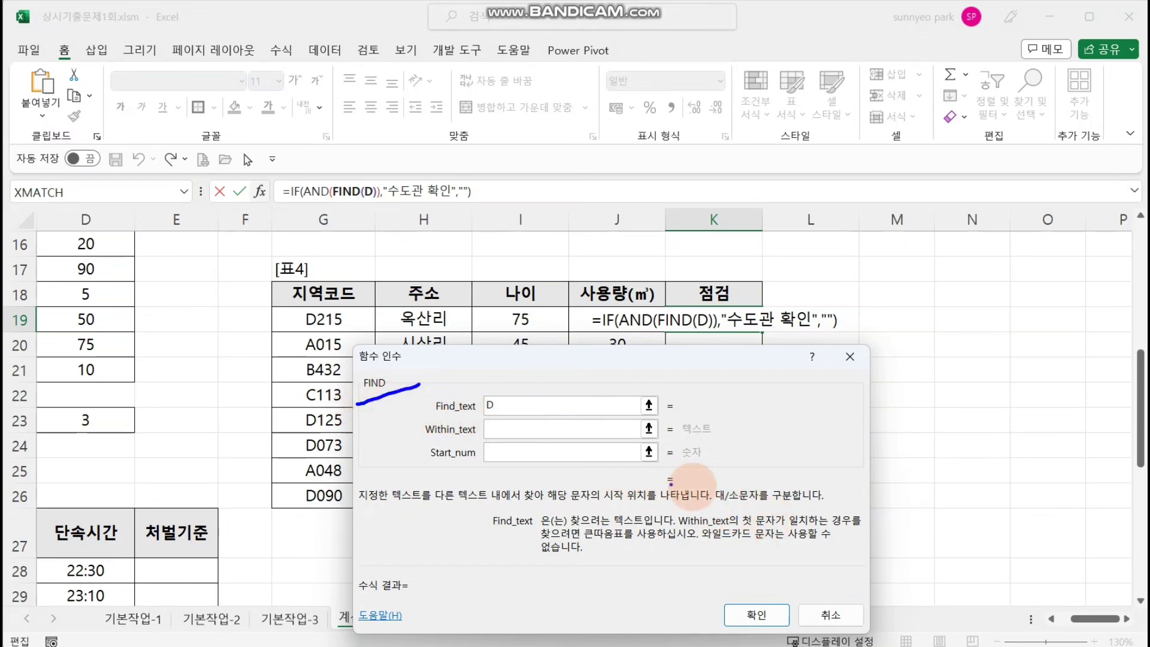
mouse_move(695, 513)
mouse_down()
mouse_move(804, 513)
mouse_move(688, 457)
mouse_move(803, 479)
mouse_move(810, 519)
mouse_up()
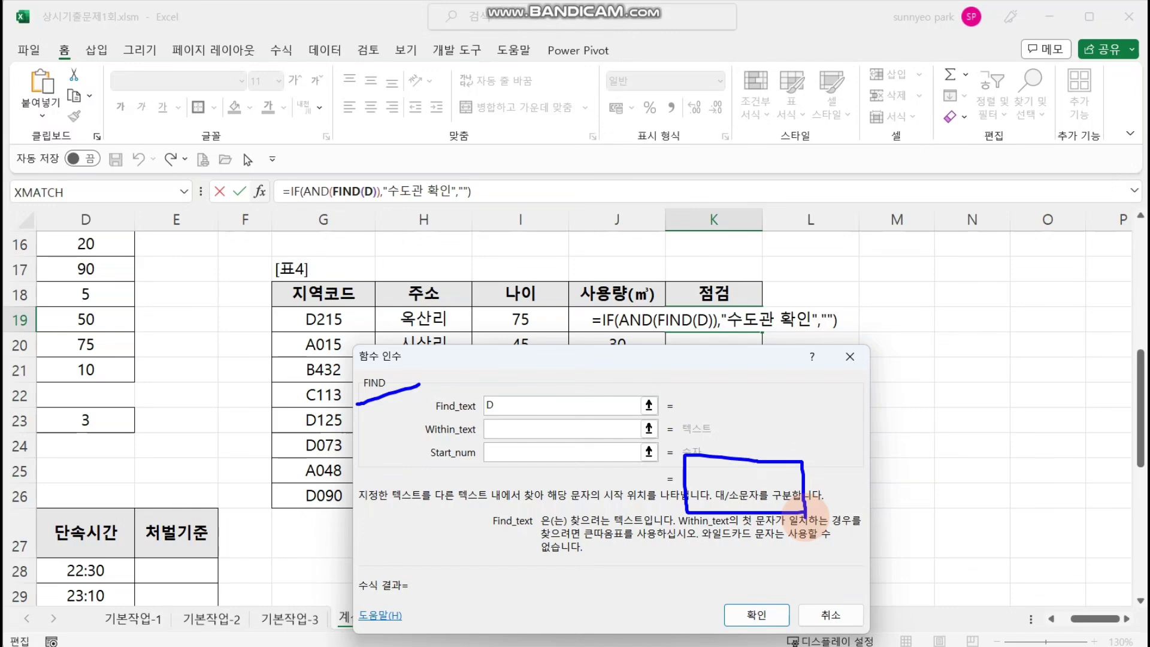
drag(712, 504, 770, 502)
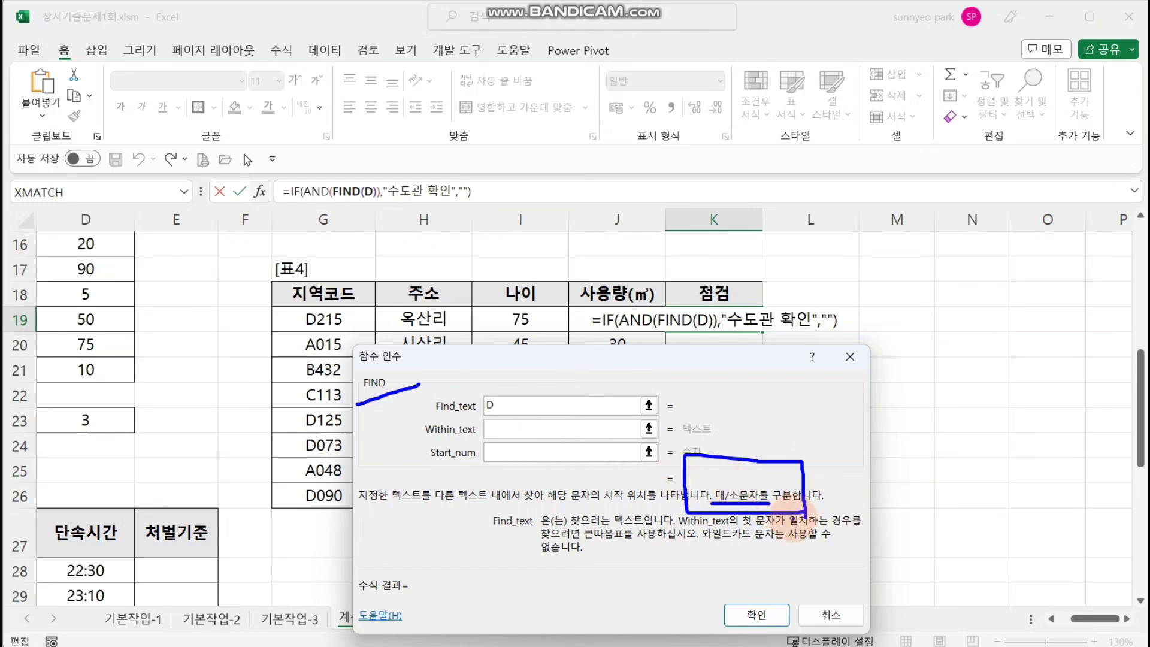
Set the FIND function's Within_text to G19 and leave Start_num empty
click(576, 430)
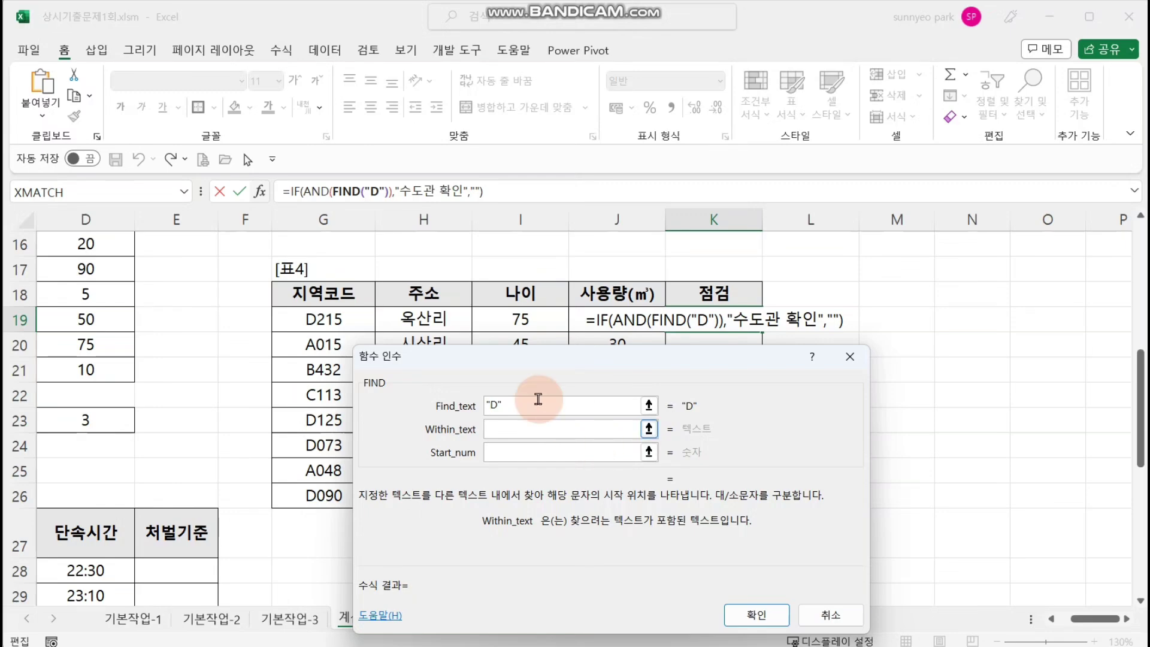
click(357, 319)
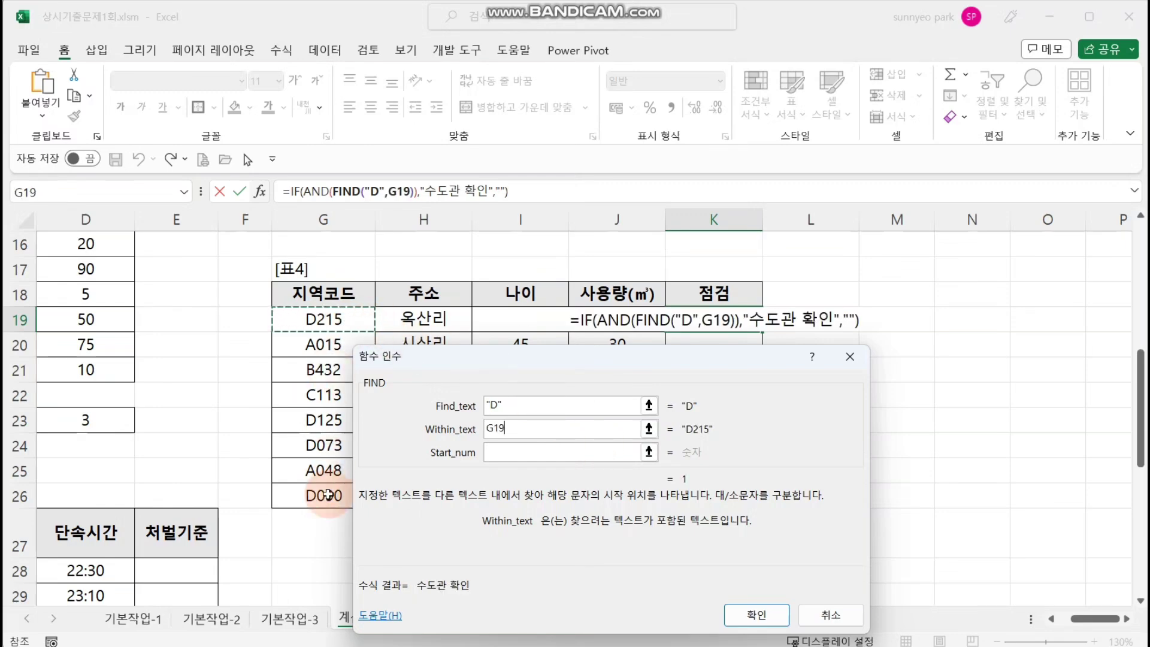
click(545, 451)
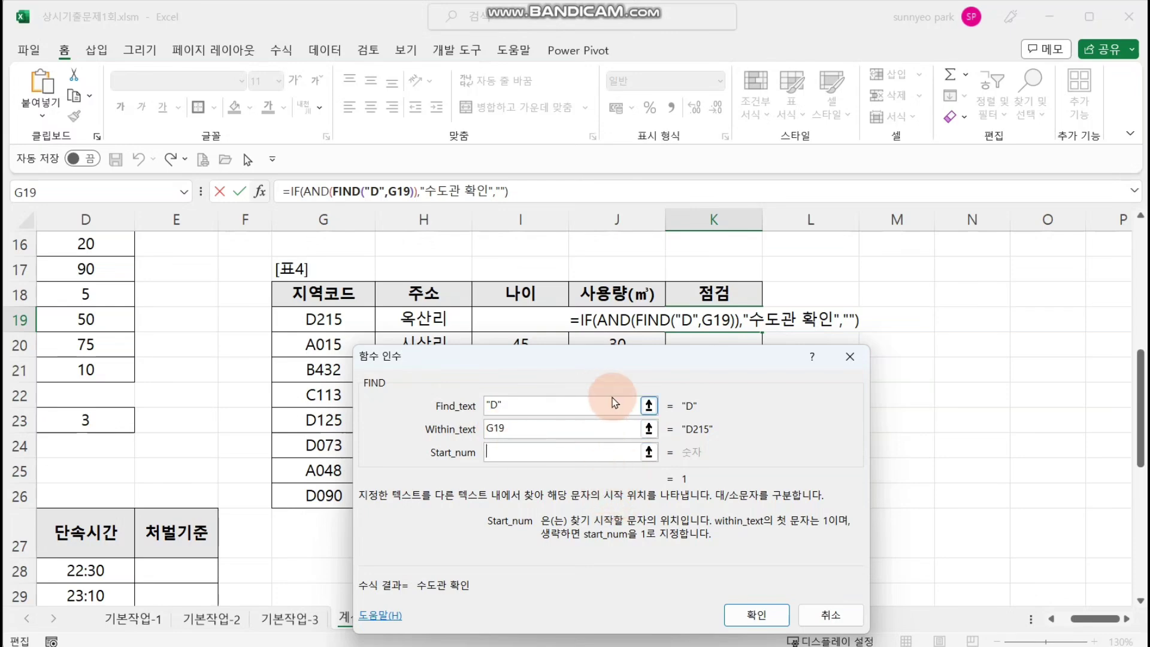
Return to the AND function's arguments and extend Logical1 to FIND("D",G19)>=1
click(308, 192)
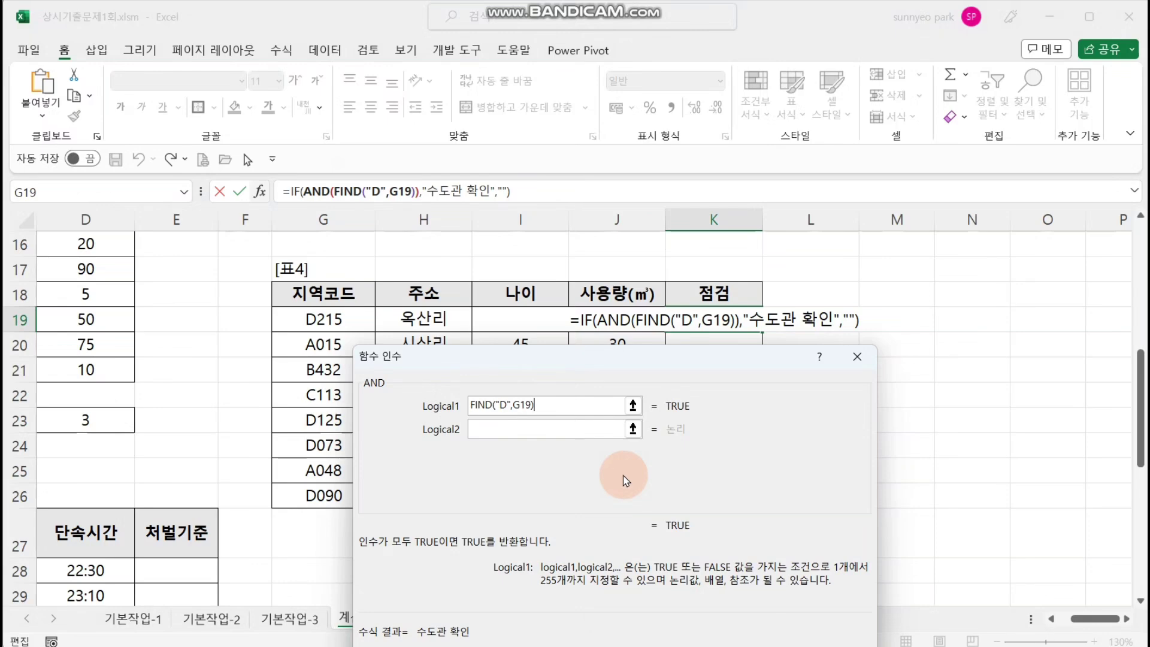
text(>0)
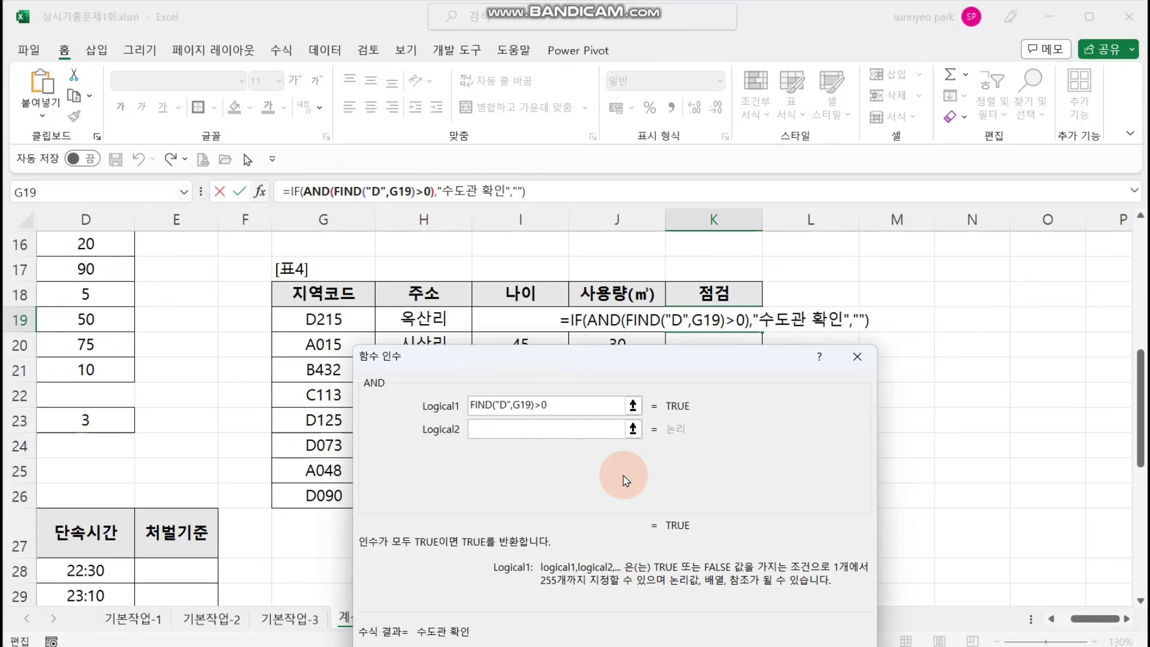
key(BackSpace)
text(=1)
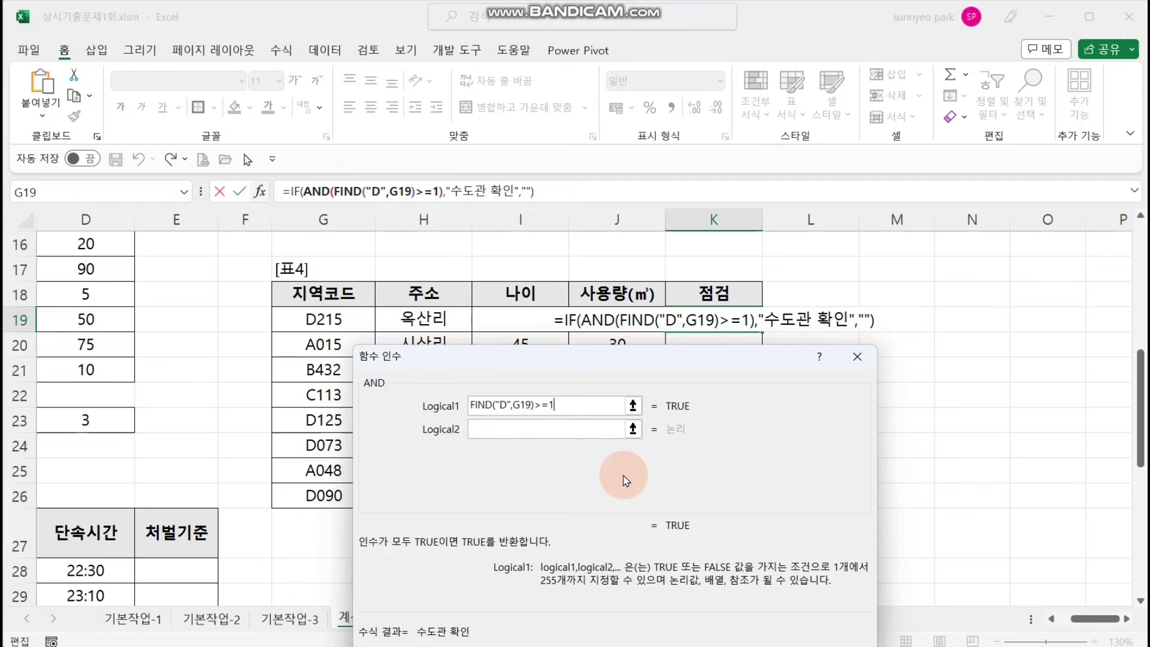
Set the AND function's Logical2 to J19>=200 and fill the completed formula from K19 down to K26
click(552, 429)
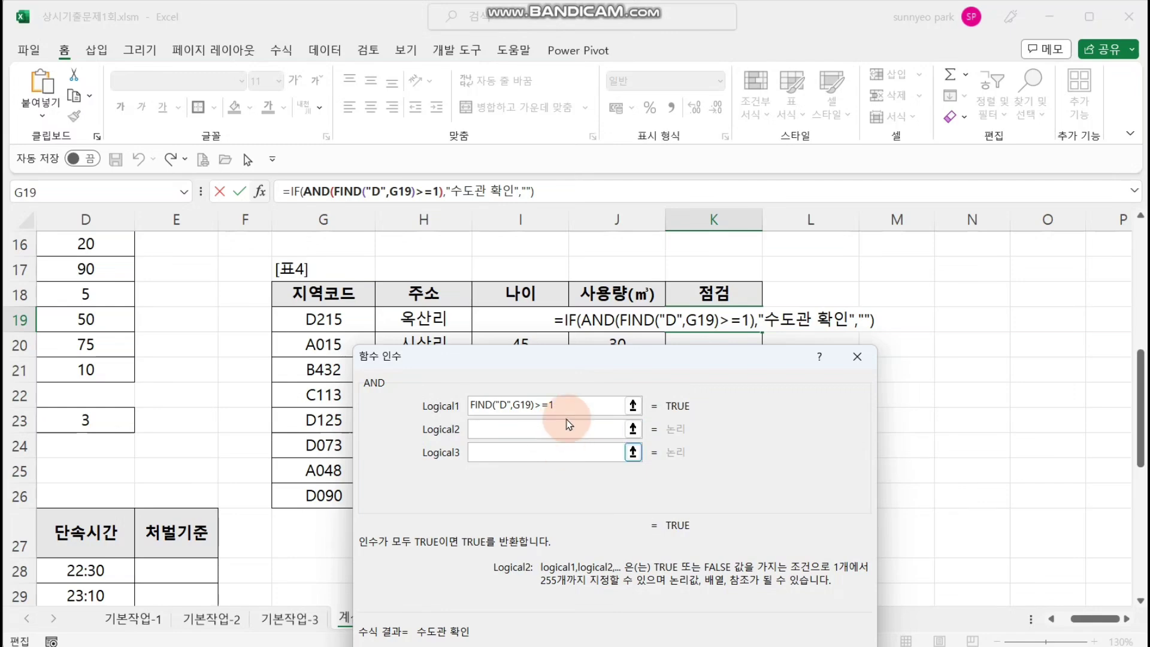
click(655, 319)
text(+)
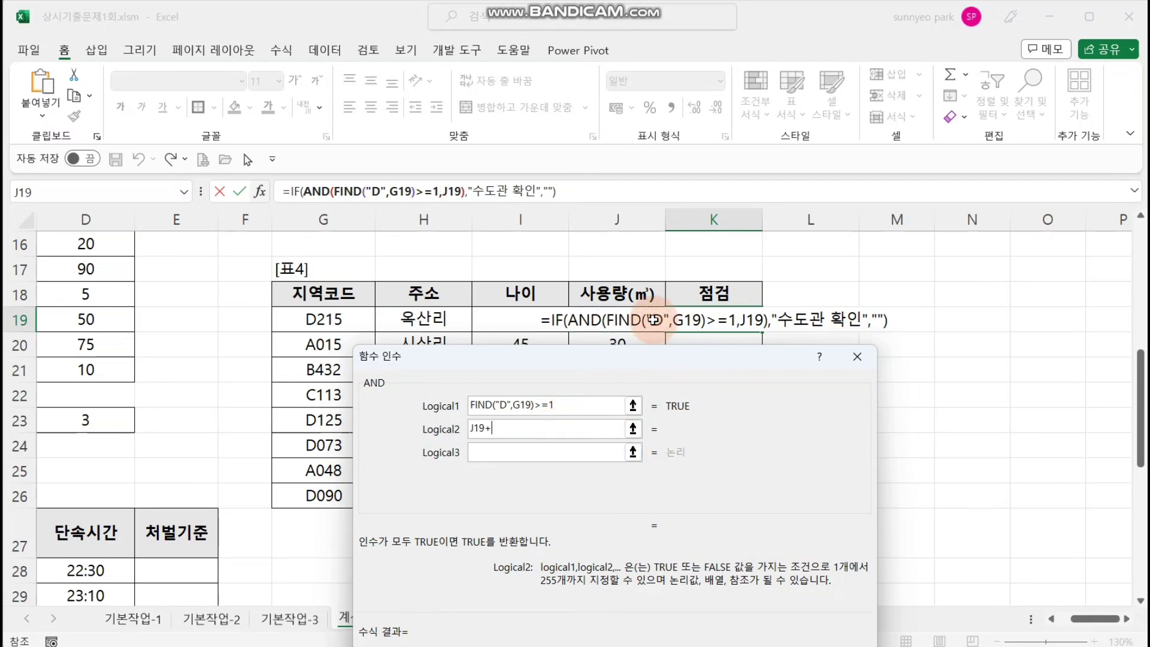
key(BackSpace)
text(>=200)
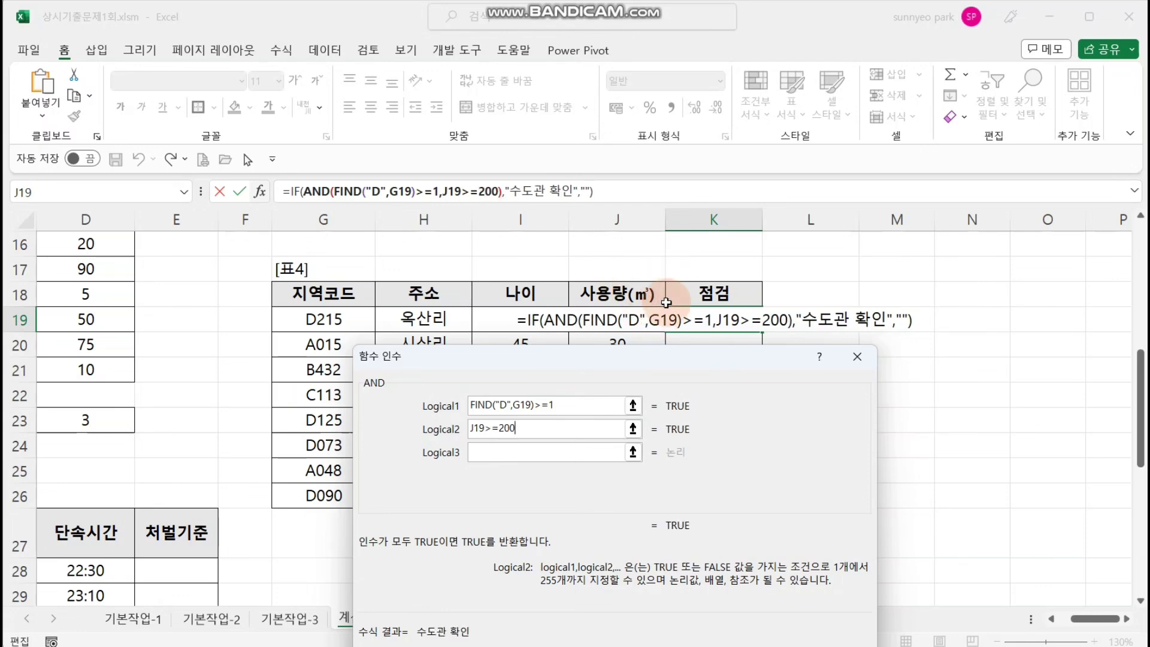
key(Return)
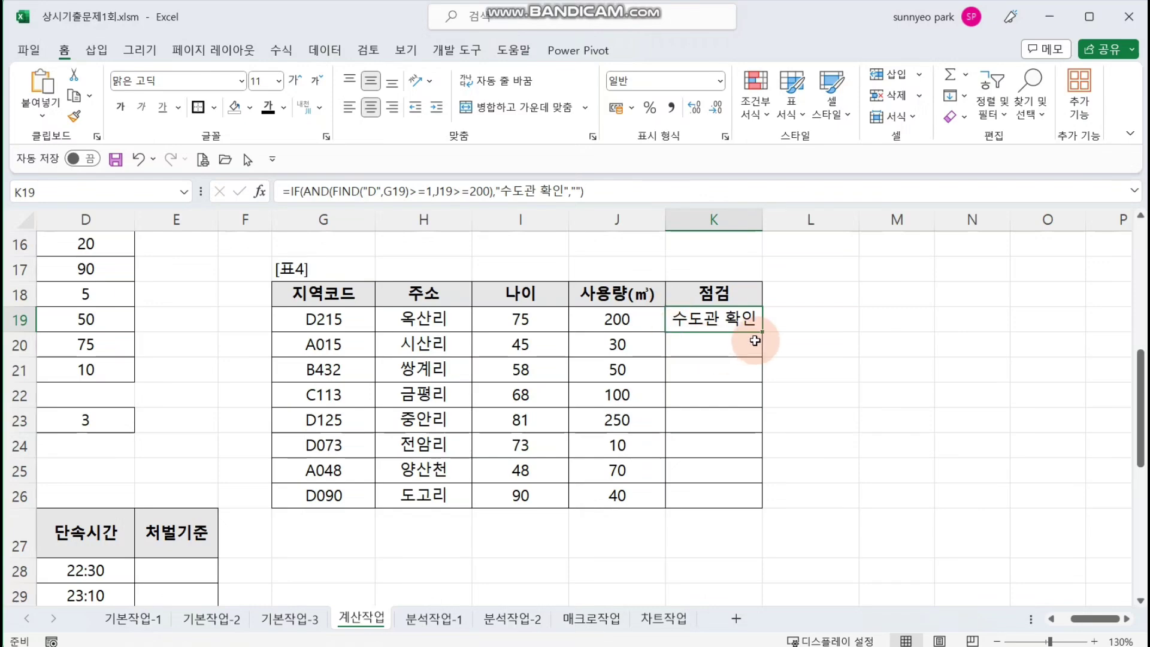
drag(763, 334, 753, 502)
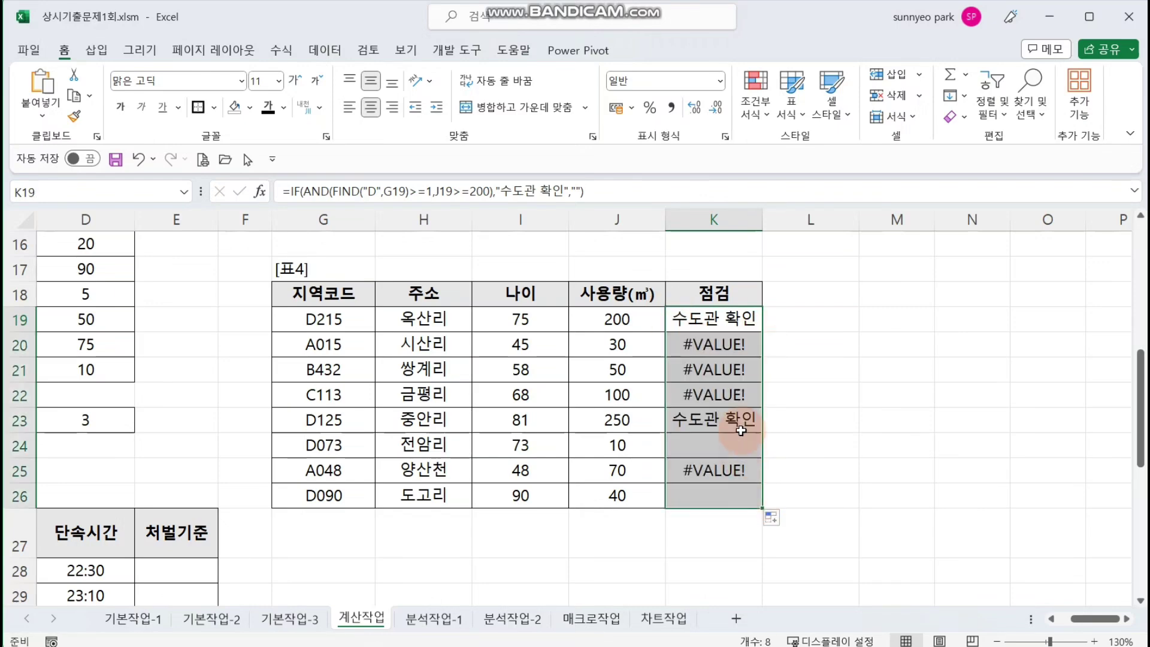
Examine how the AND function's arguments evaluate in the 점검 formulas of K19 and K20
click(738, 377)
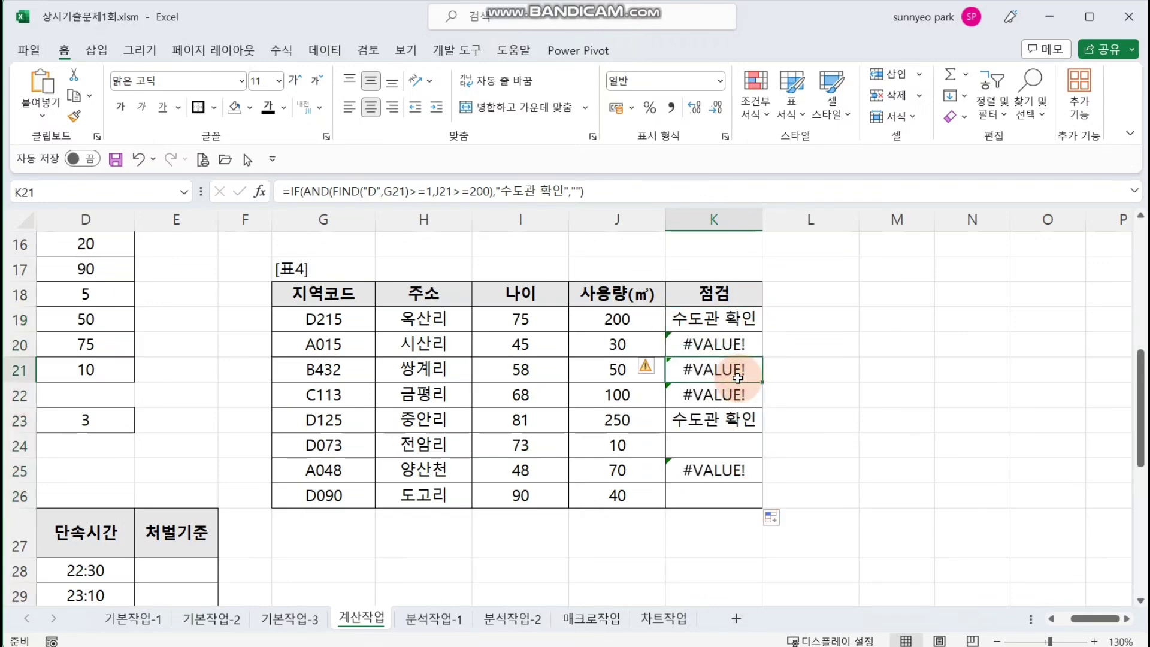
click(728, 318)
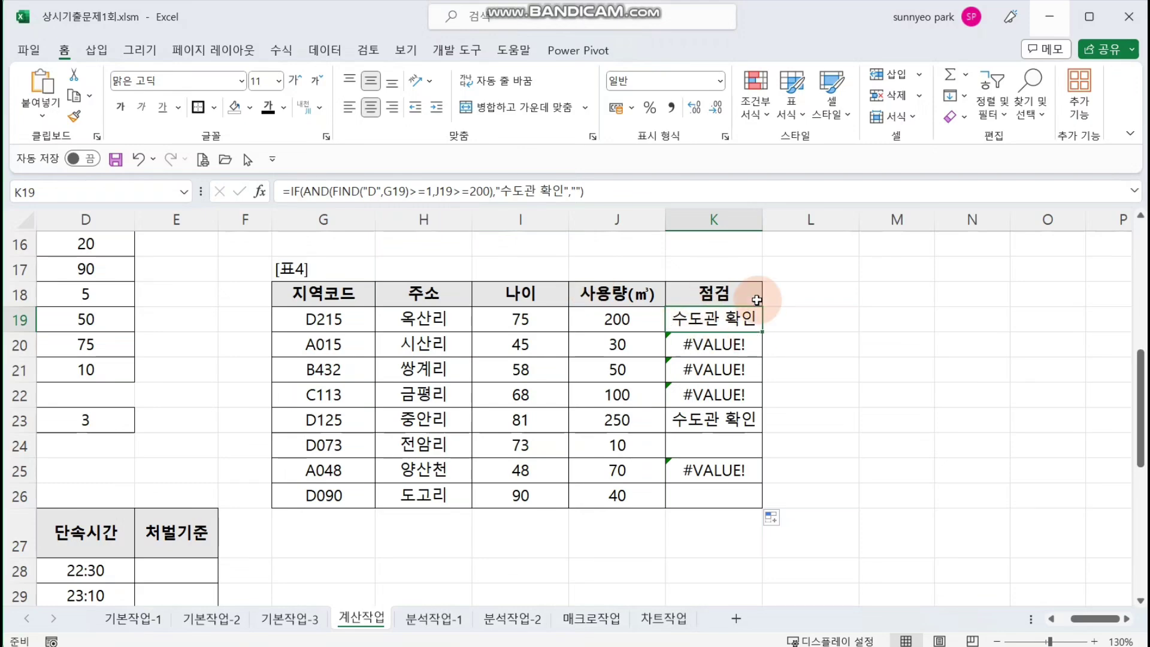
click(318, 193)
click(258, 192)
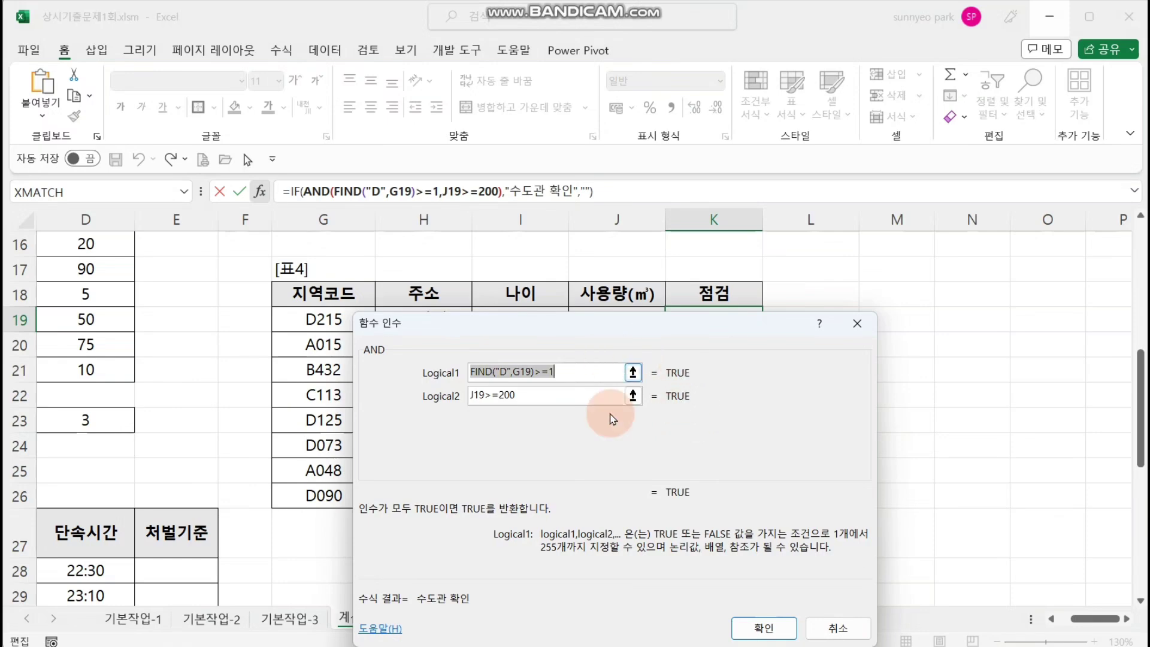
click(857, 323)
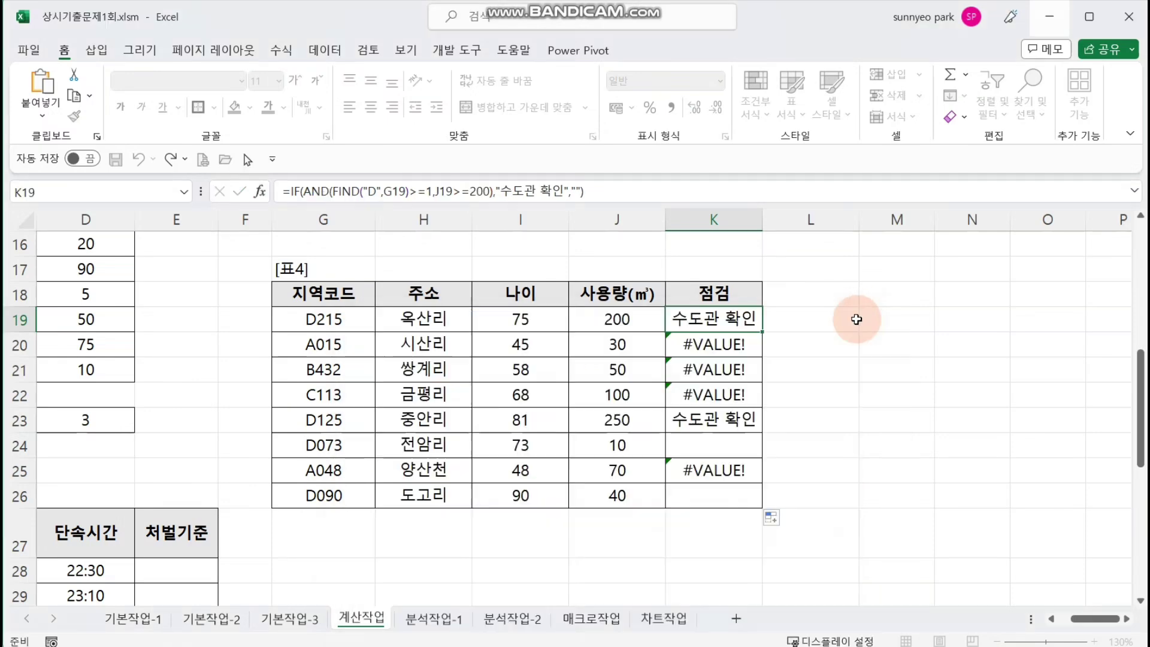
click(742, 343)
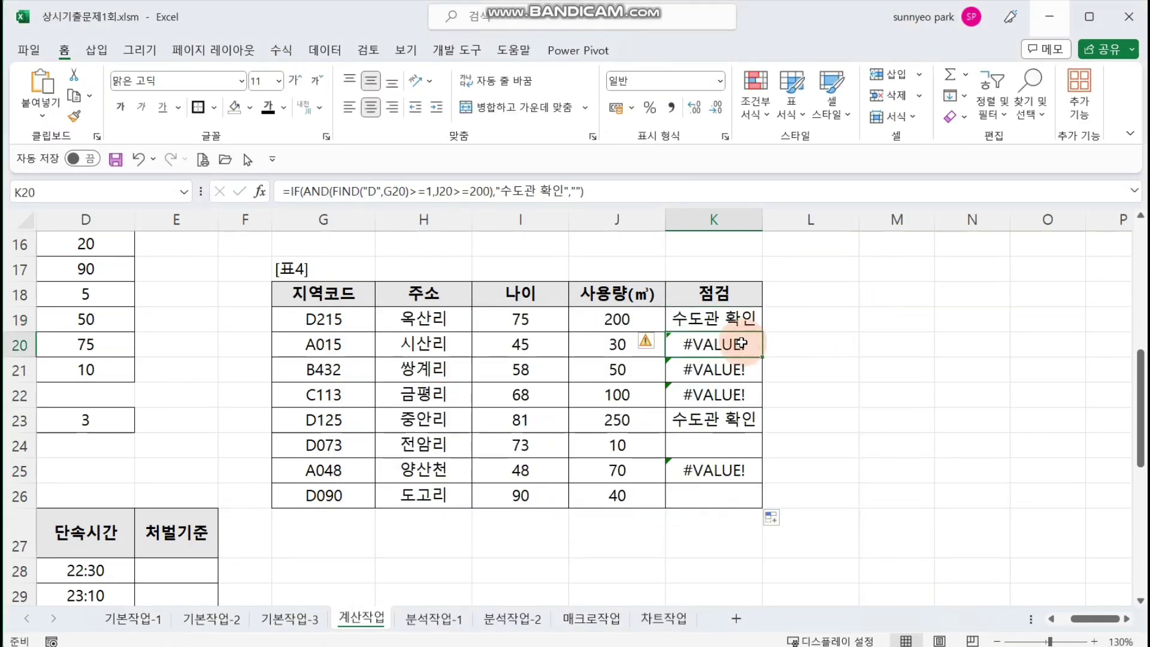
click(315, 190)
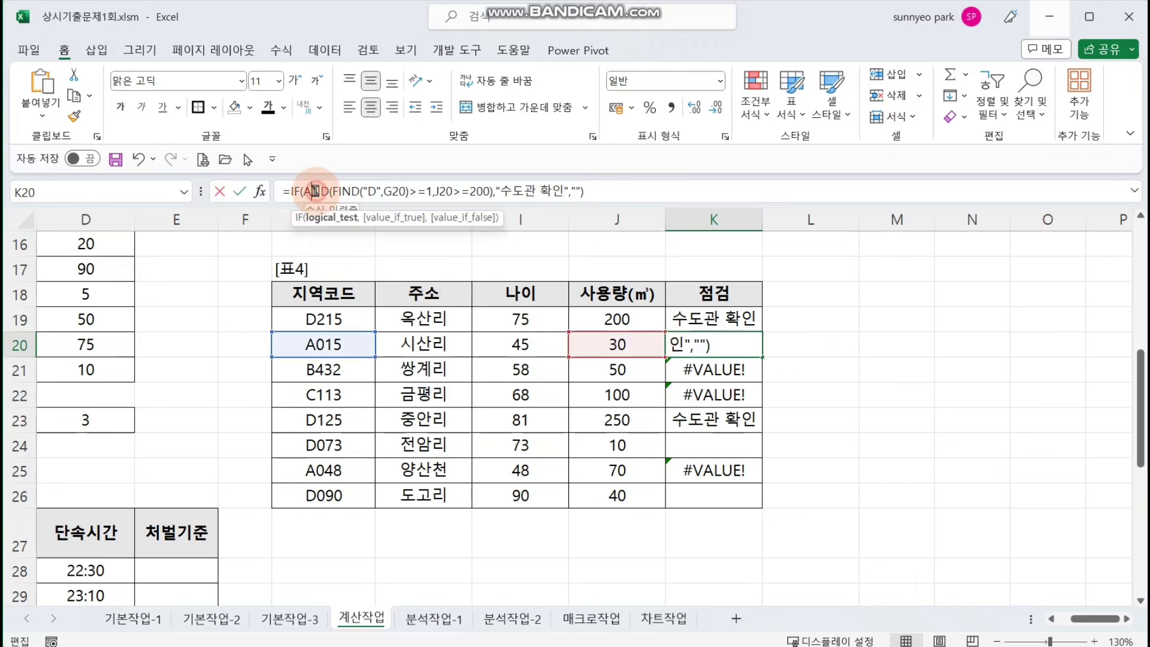
click(260, 191)
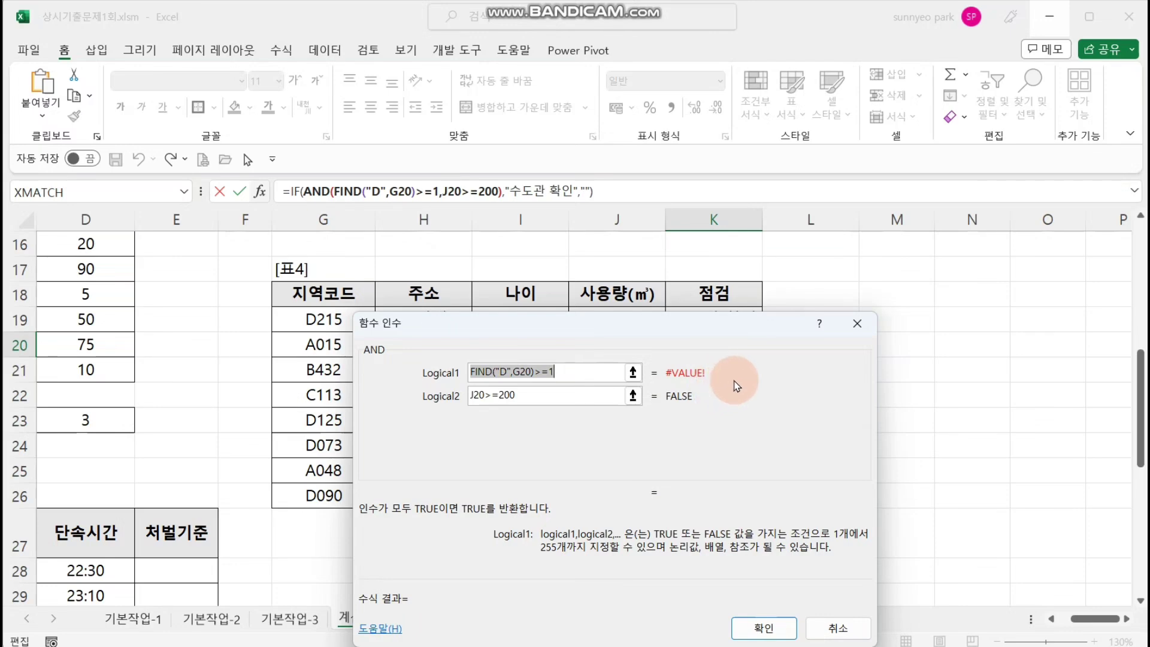
click(857, 324)
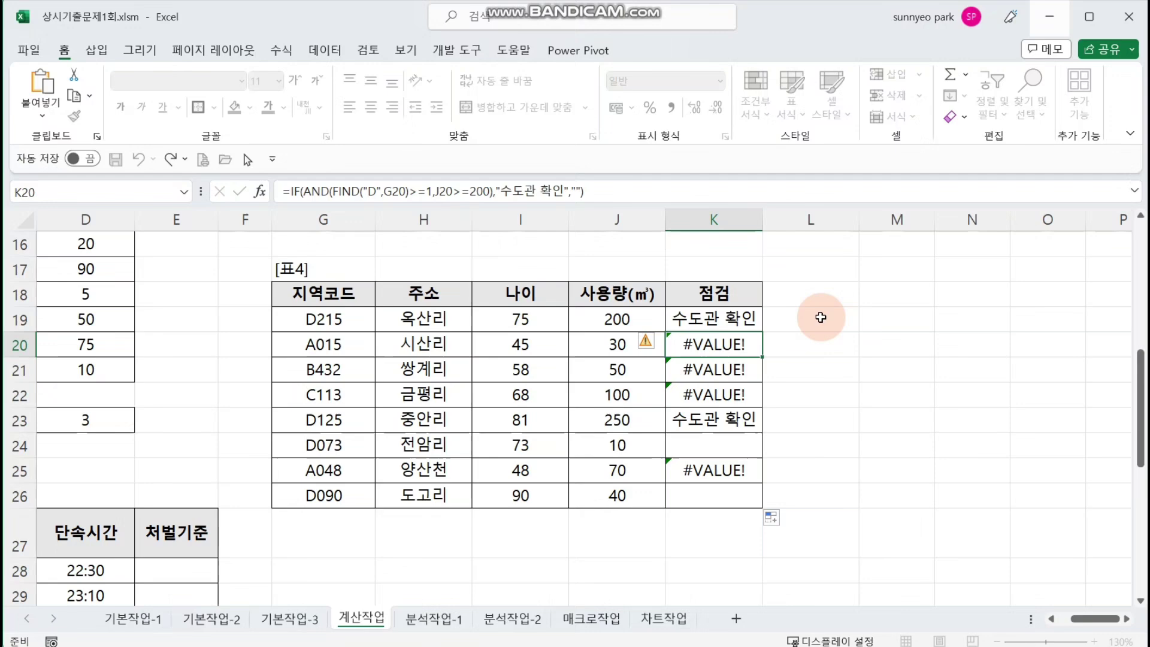
Reopen the AND arguments of K19 and wrap Logical1 in IFERROR as iferror(FIND("D",G19)>=1)
click(747, 317)
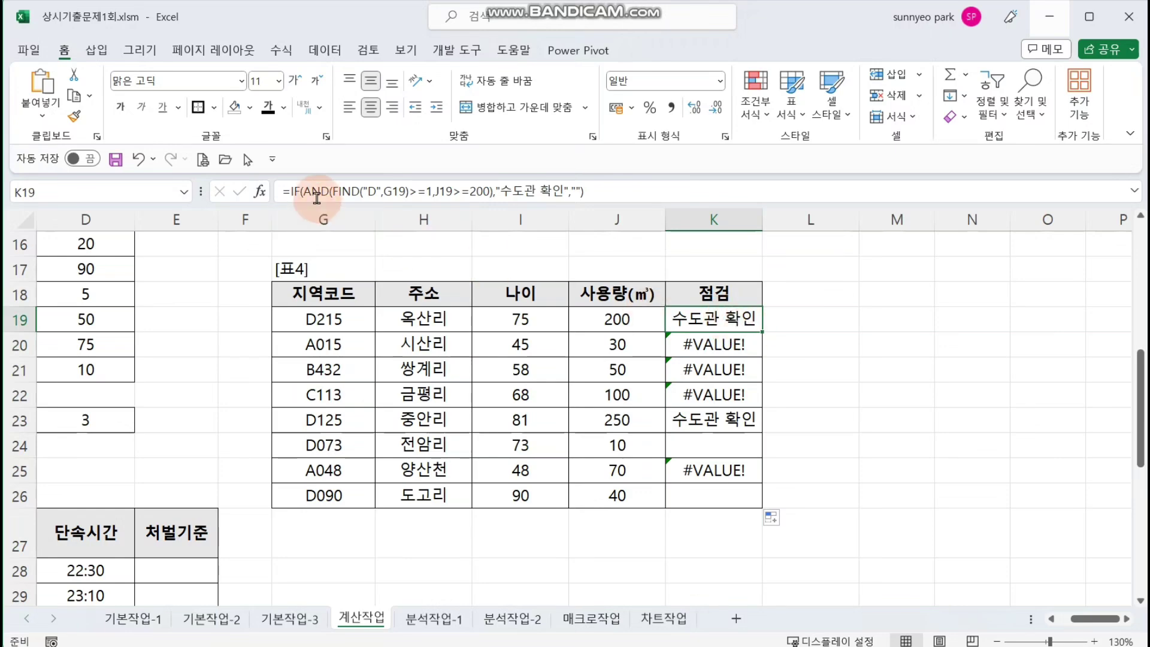
click(286, 193)
click(259, 192)
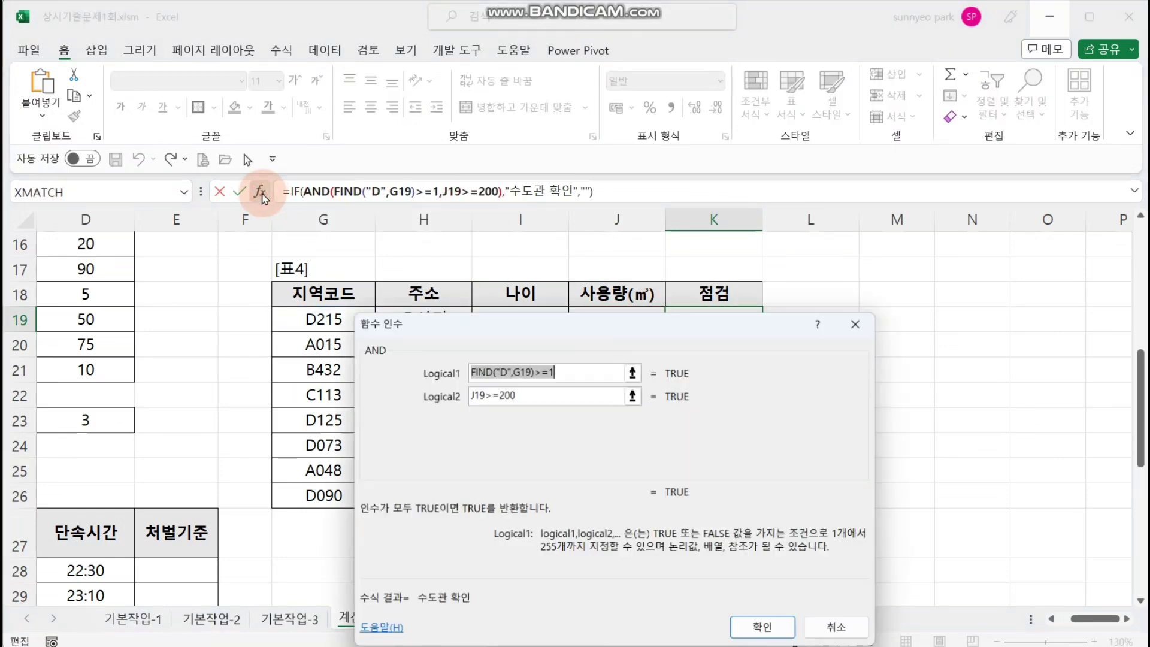
click(480, 373)
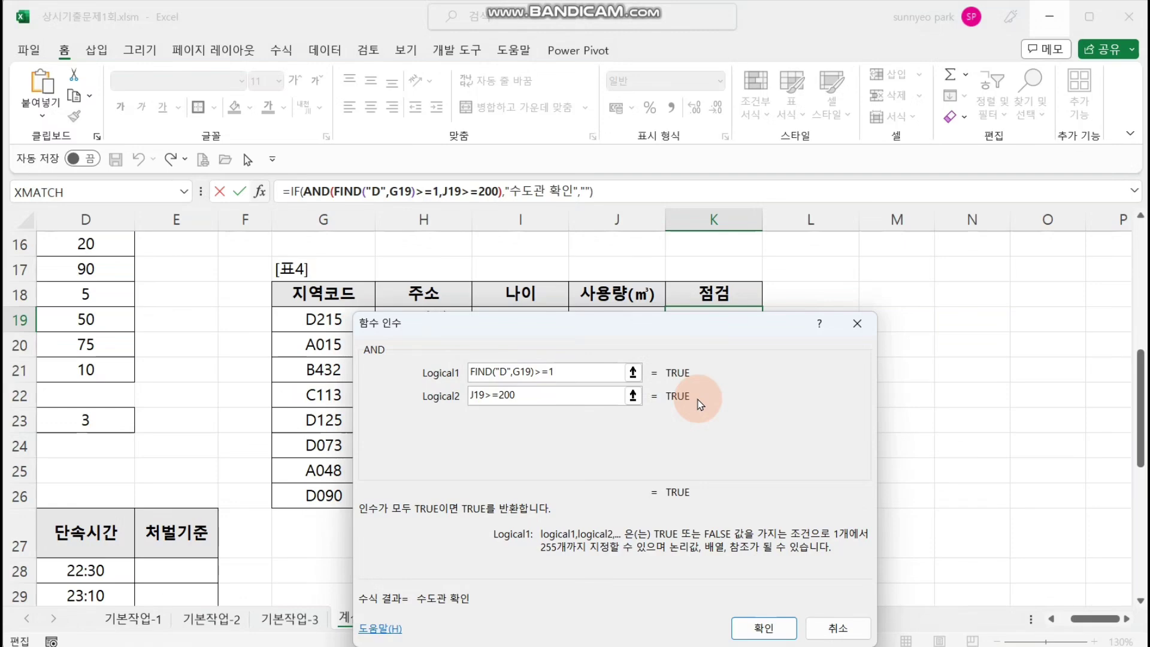
text(iferror)
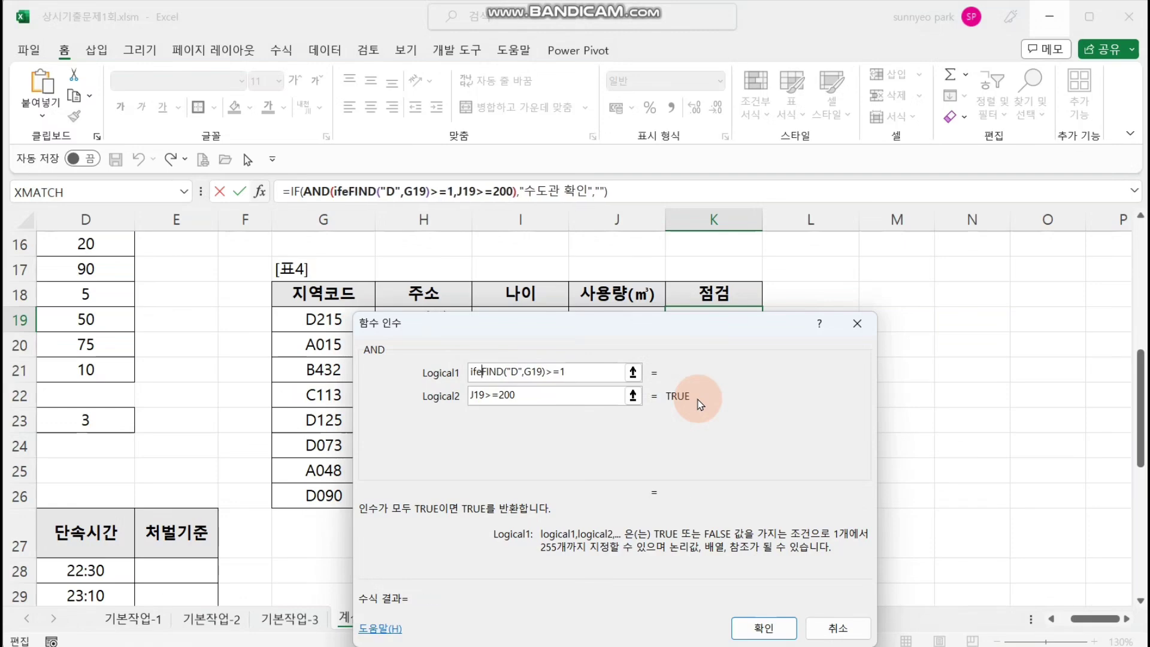
text(()
key(End)
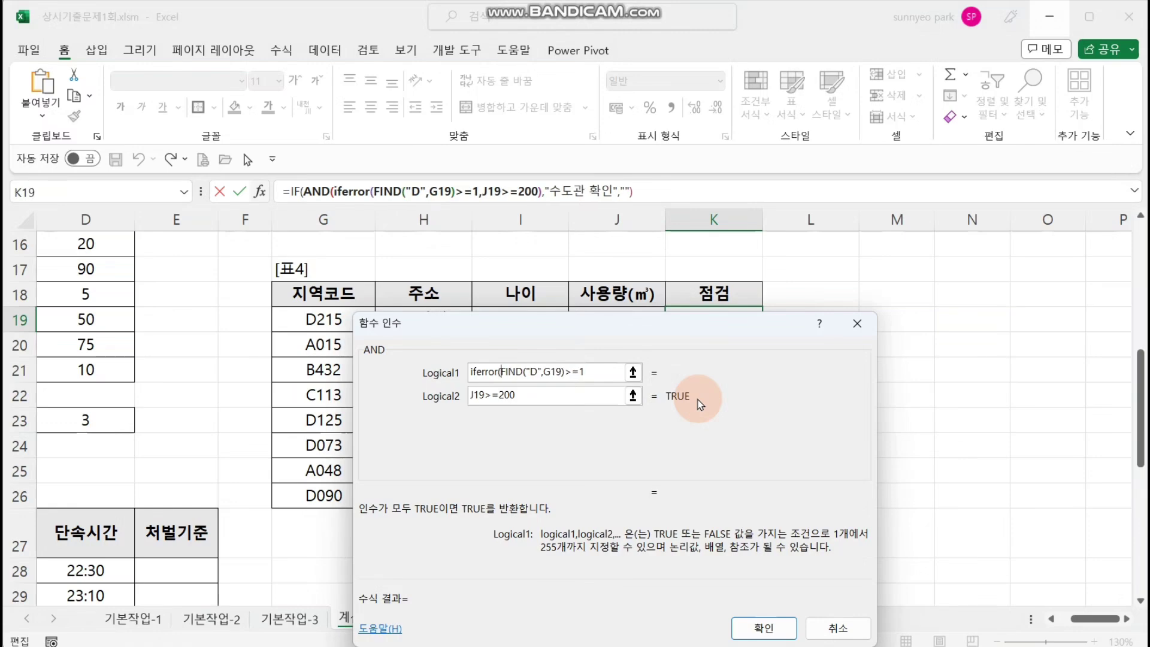
text())
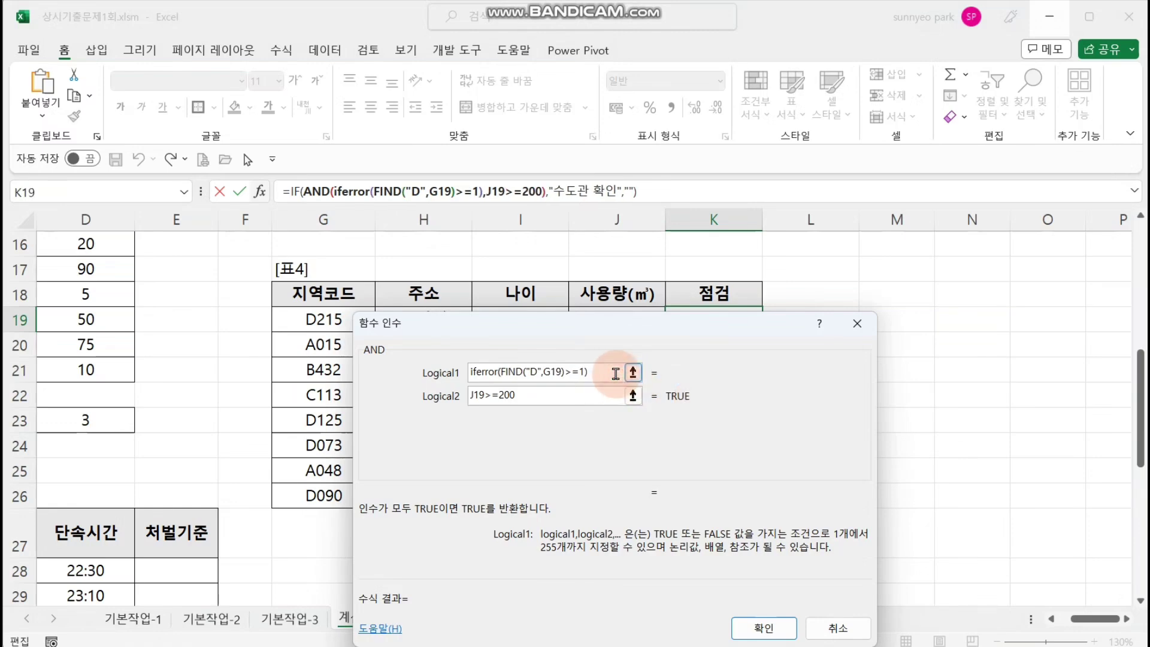
Open the nested IFERROR function's arguments, set Value_if_error to false, and confirm the K19 formula
click(359, 191)
click(516, 393)
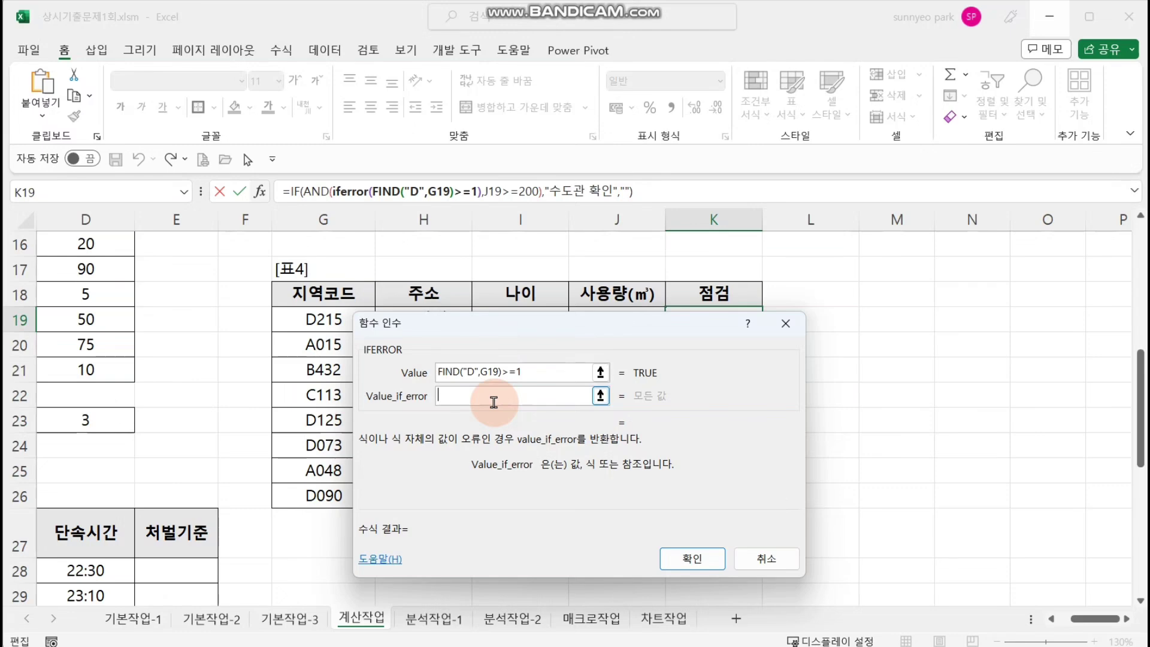
text(0)
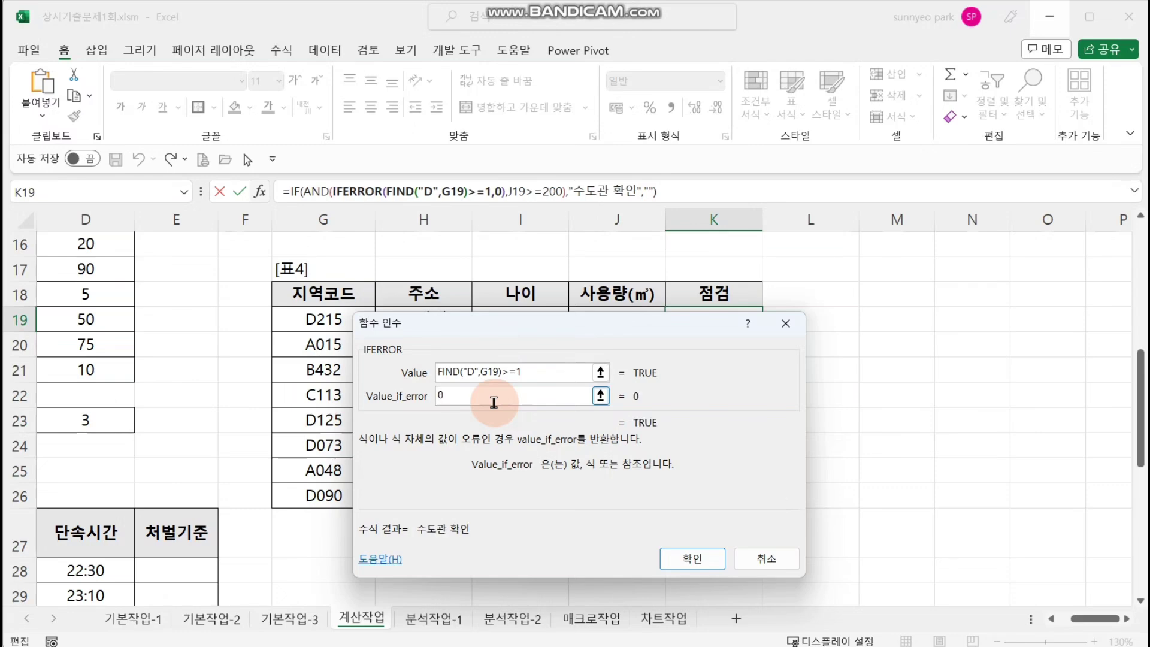
key(BackSpace)
text(f)
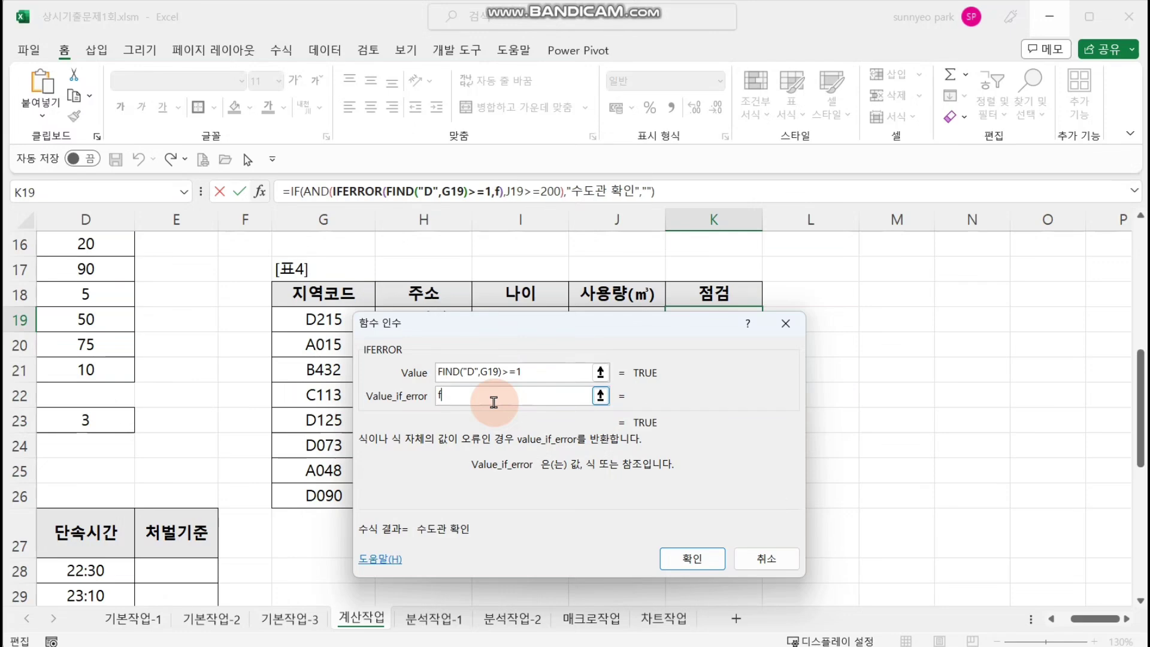
text(alse)
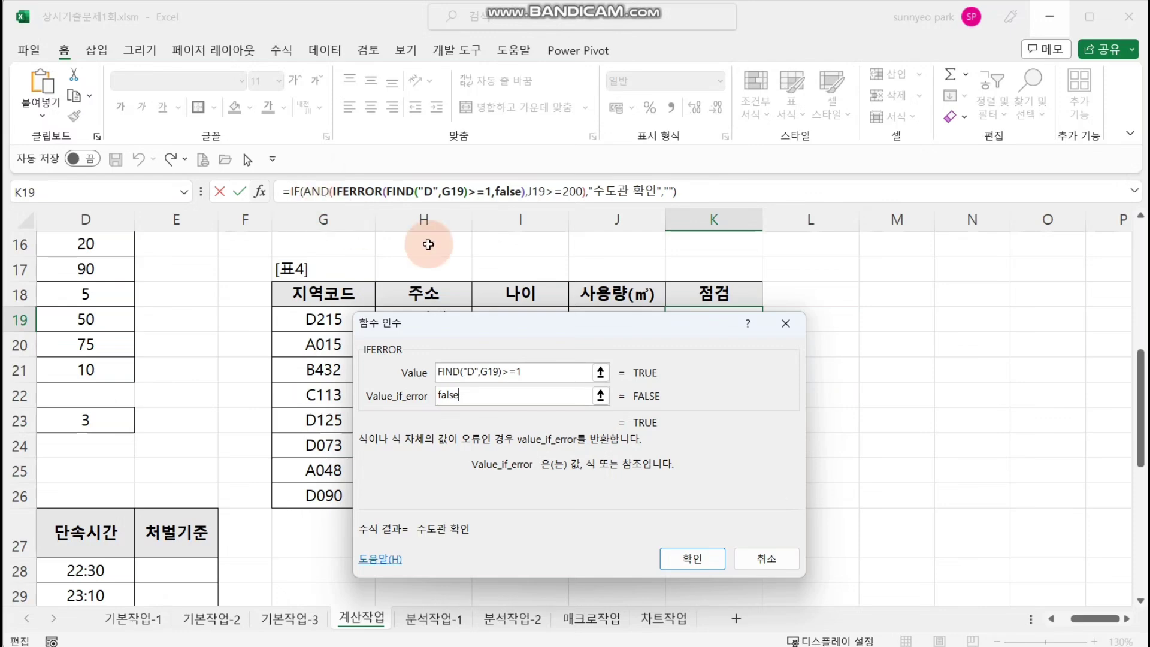
click(526, 400)
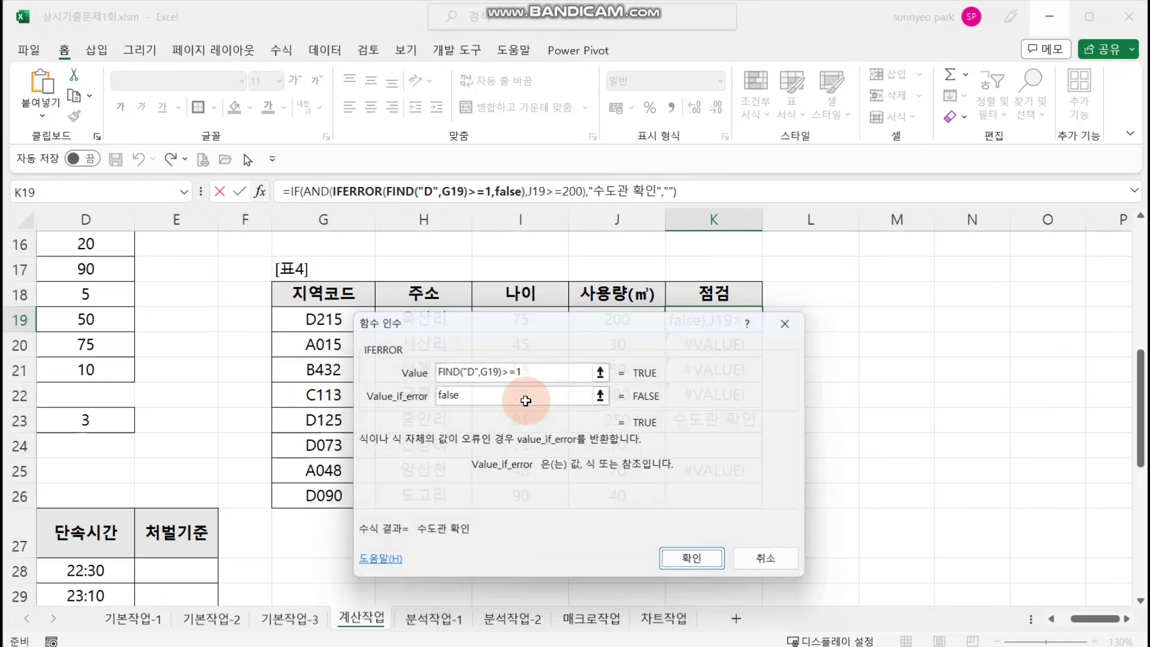
key(Return)
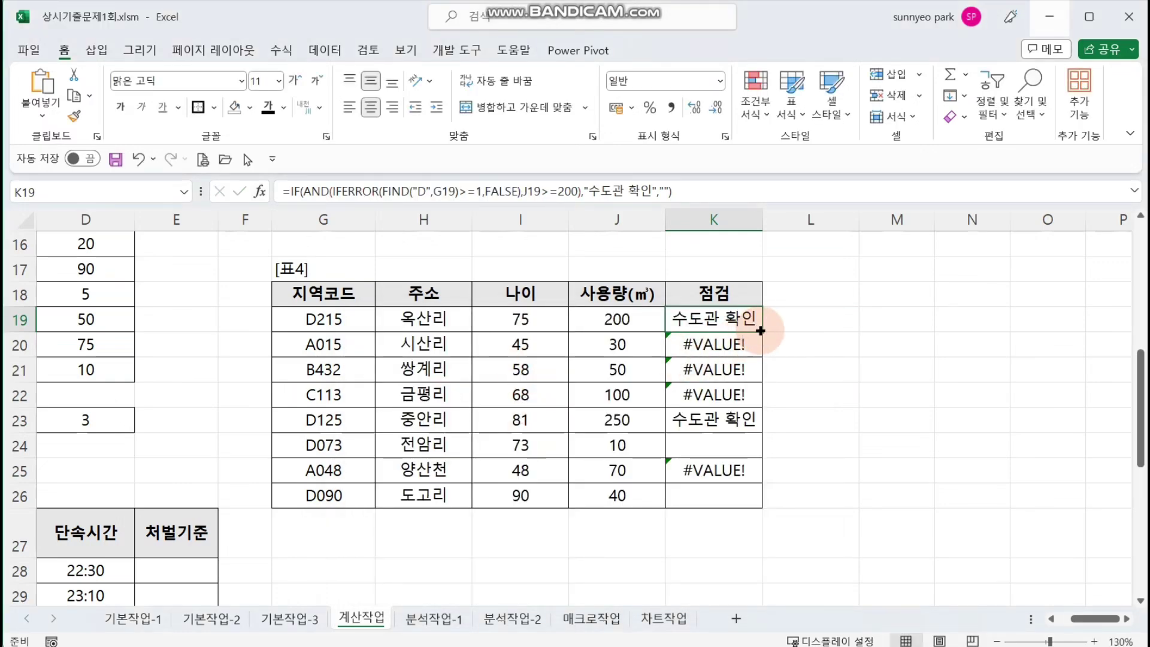
Fill the revised K19 formula down to K26 and check the 점검 entries in rows 23 and 24
drag(762, 331, 753, 501)
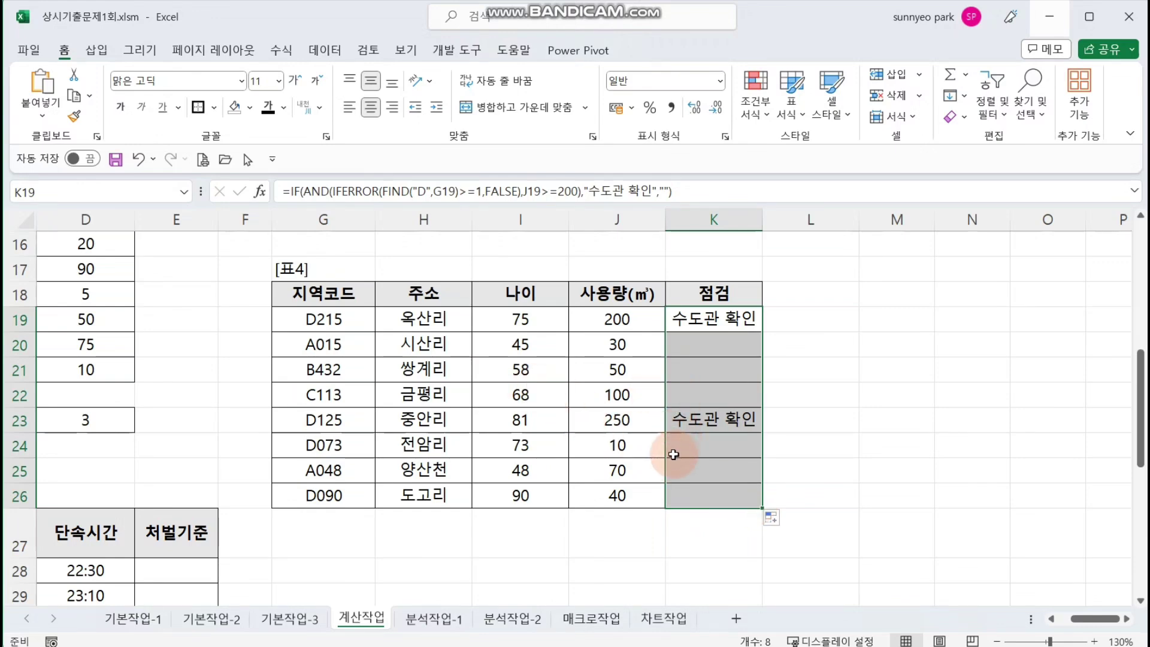
drag(727, 416, 311, 427)
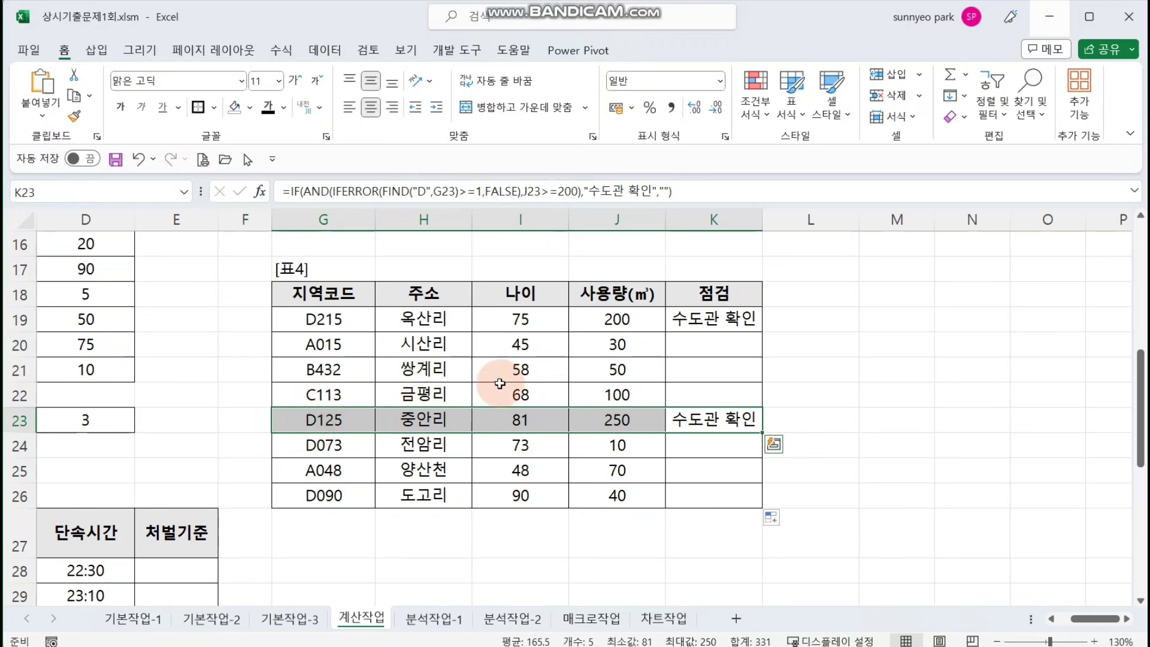
click(634, 429)
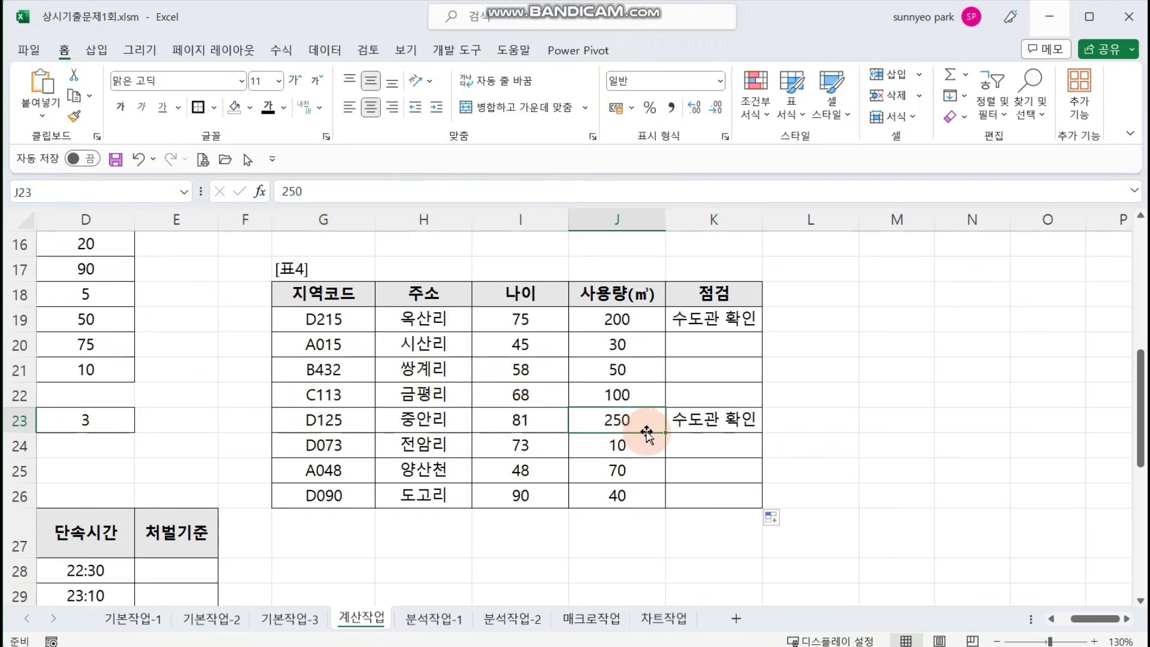
click(680, 443)
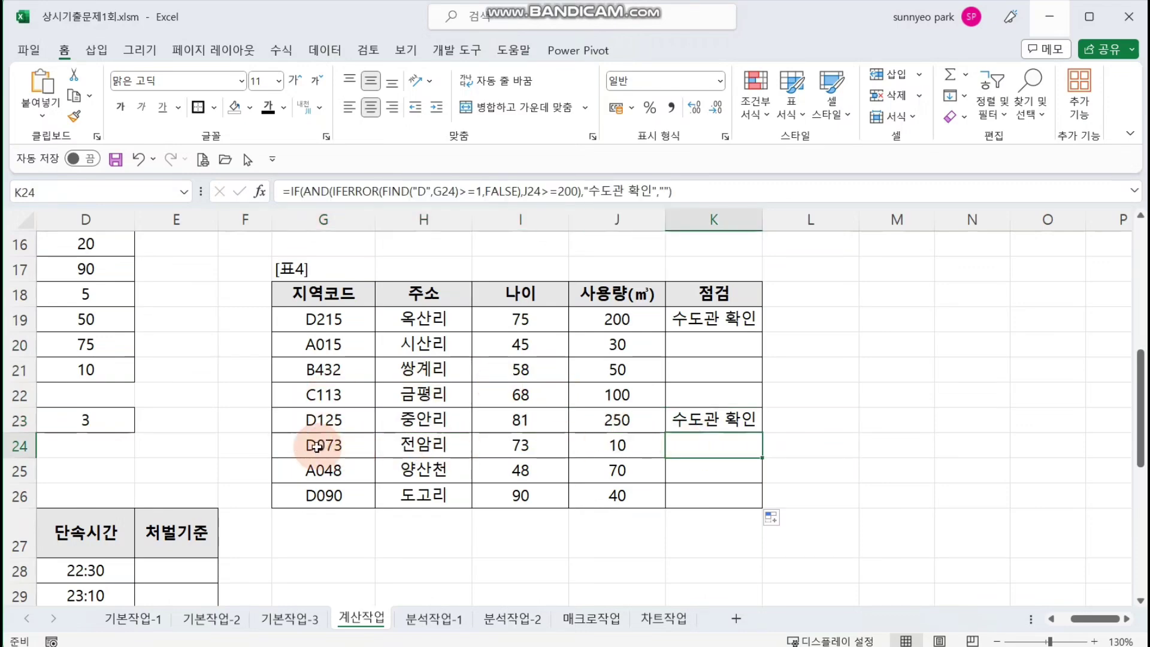
Compare the 지역코드 in G24 with its 점검 formula in K24, and review the formula in K19
click(289, 442)
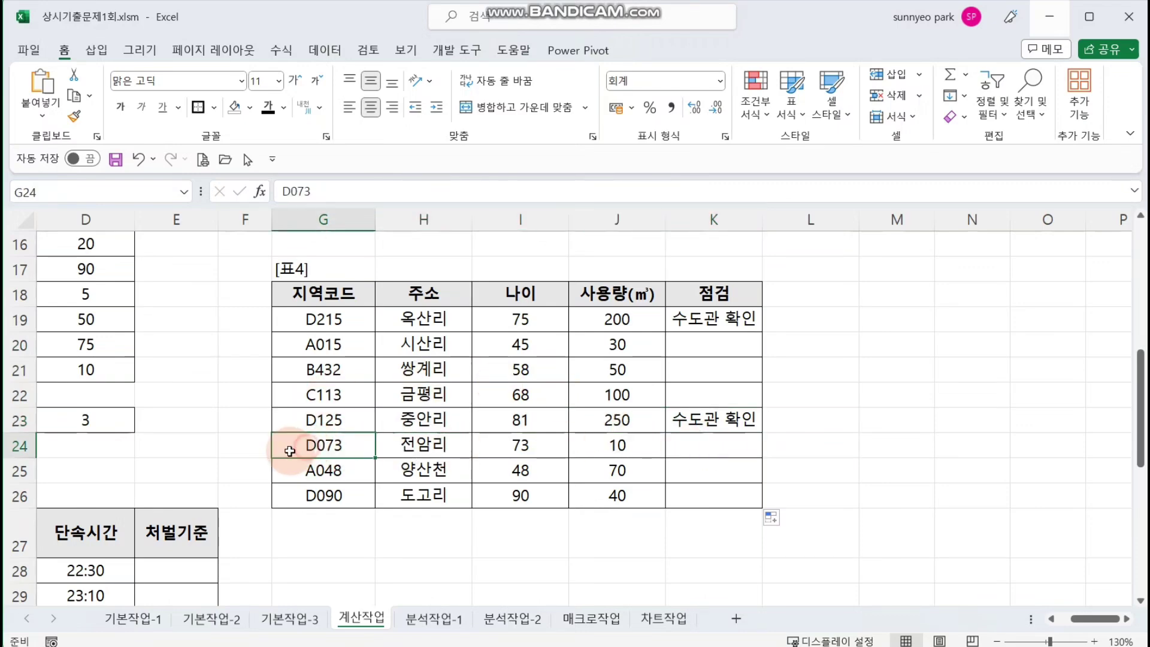
click(653, 448)
click(738, 447)
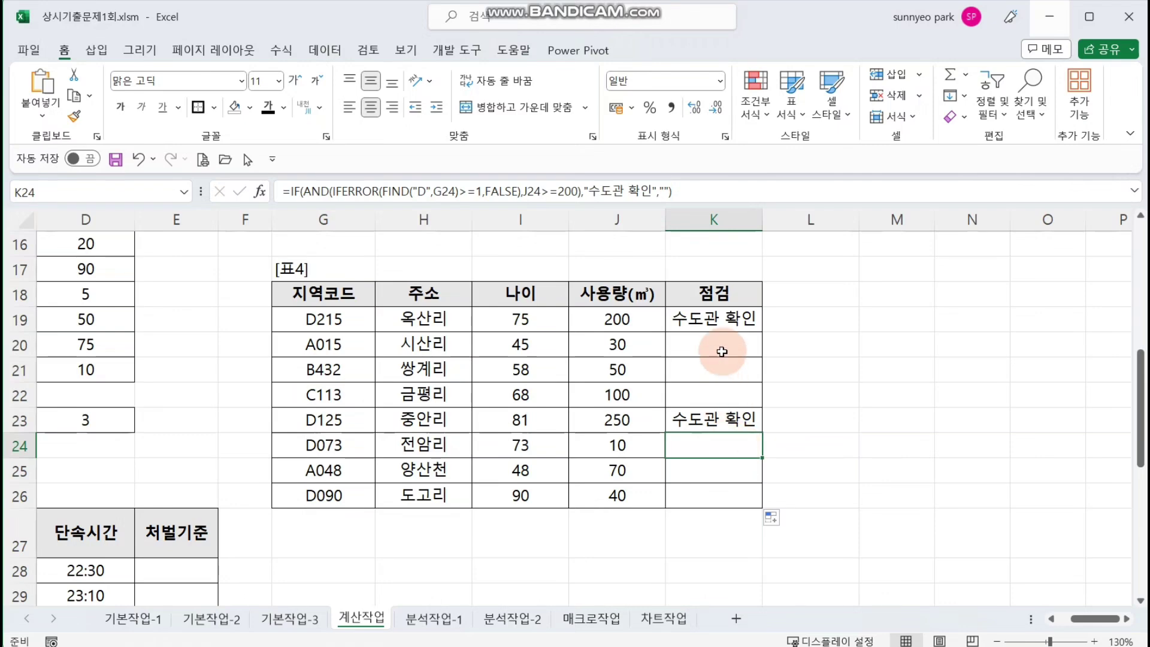
click(740, 320)
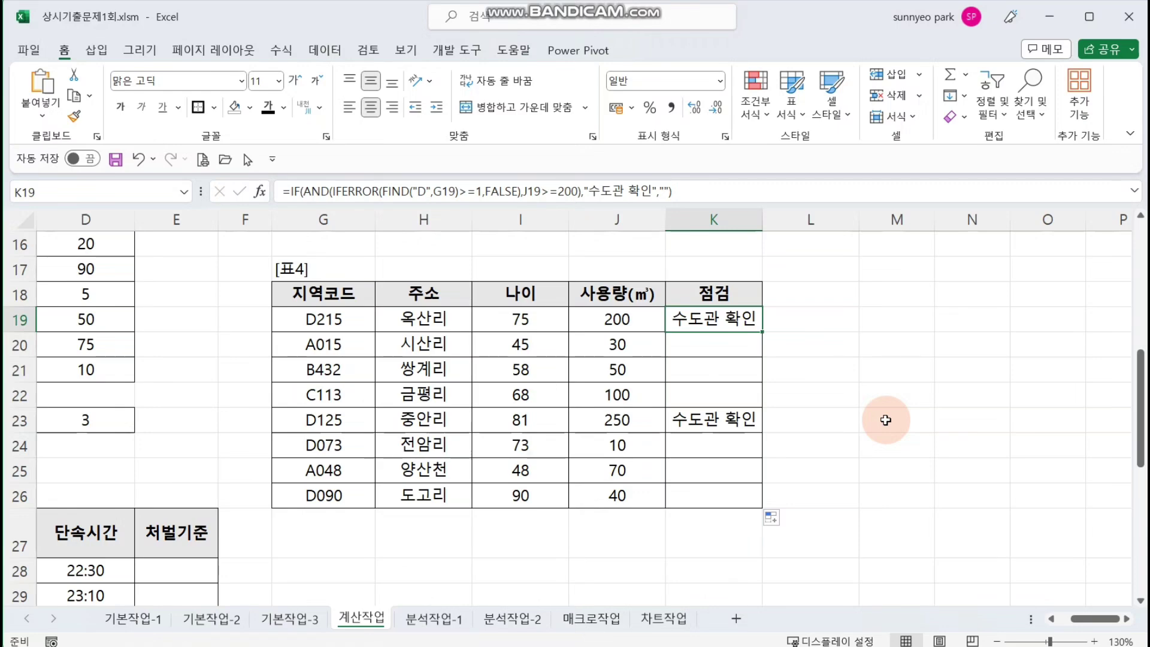
Start an IFS formula in E28, the first 처벌기준 cell of [표5], and open its function arguments
drag(1097, 619, 1027, 622)
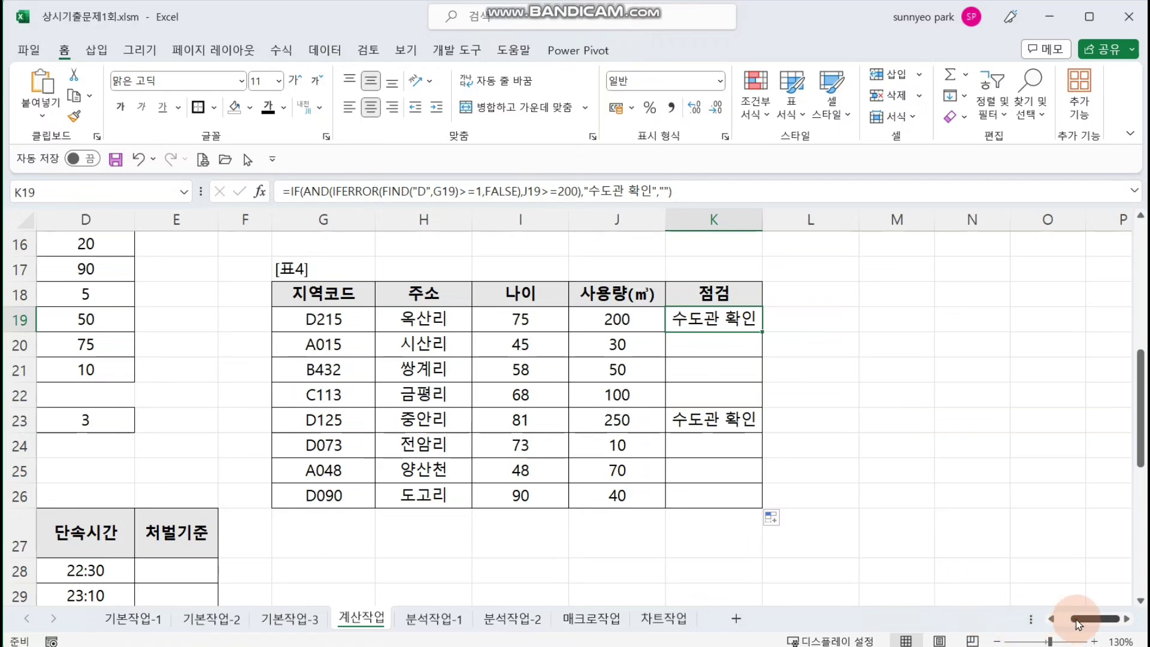
click(438, 444)
scroll(440, 444, down, 3)
click(470, 315)
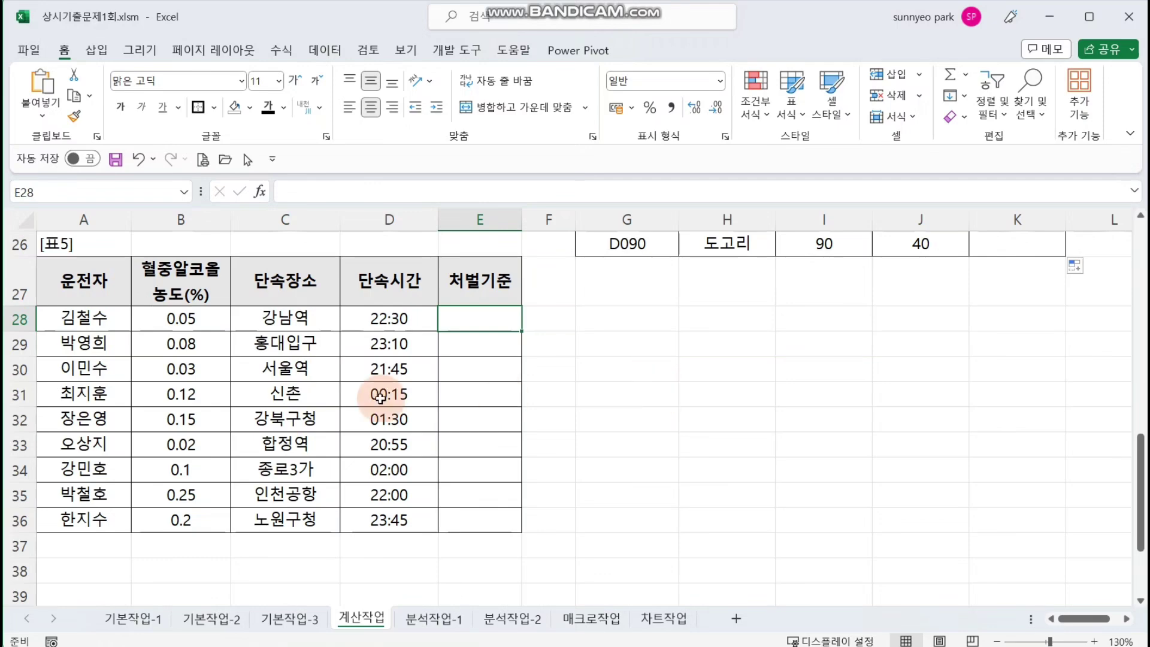
drag(205, 343, 206, 459)
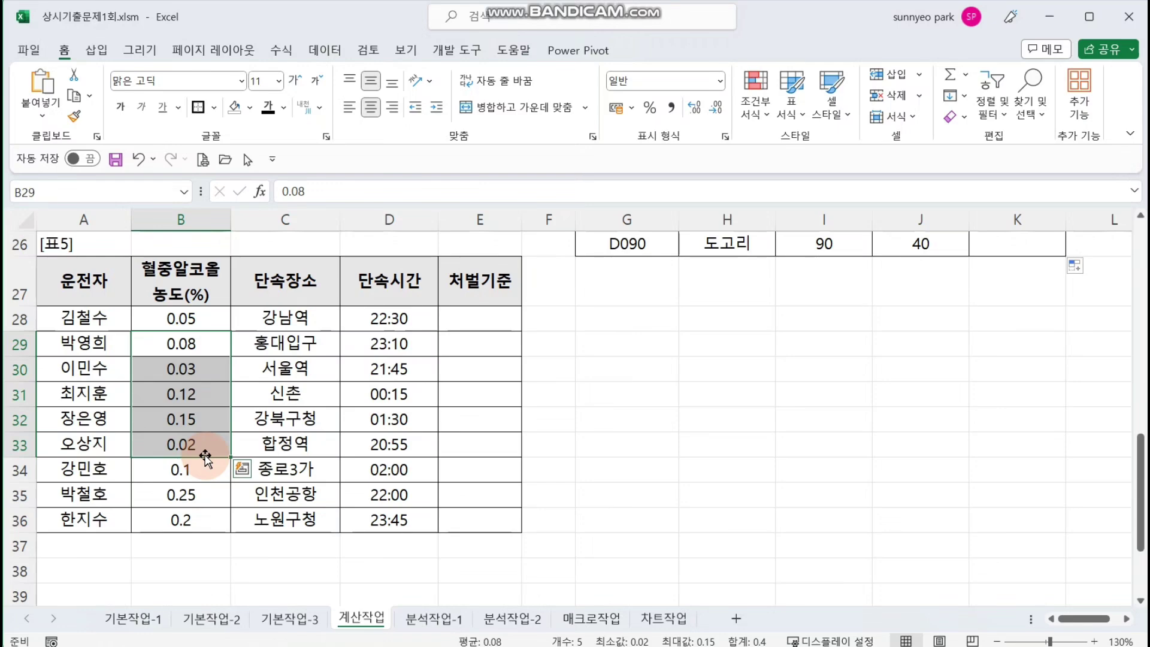
click(488, 322)
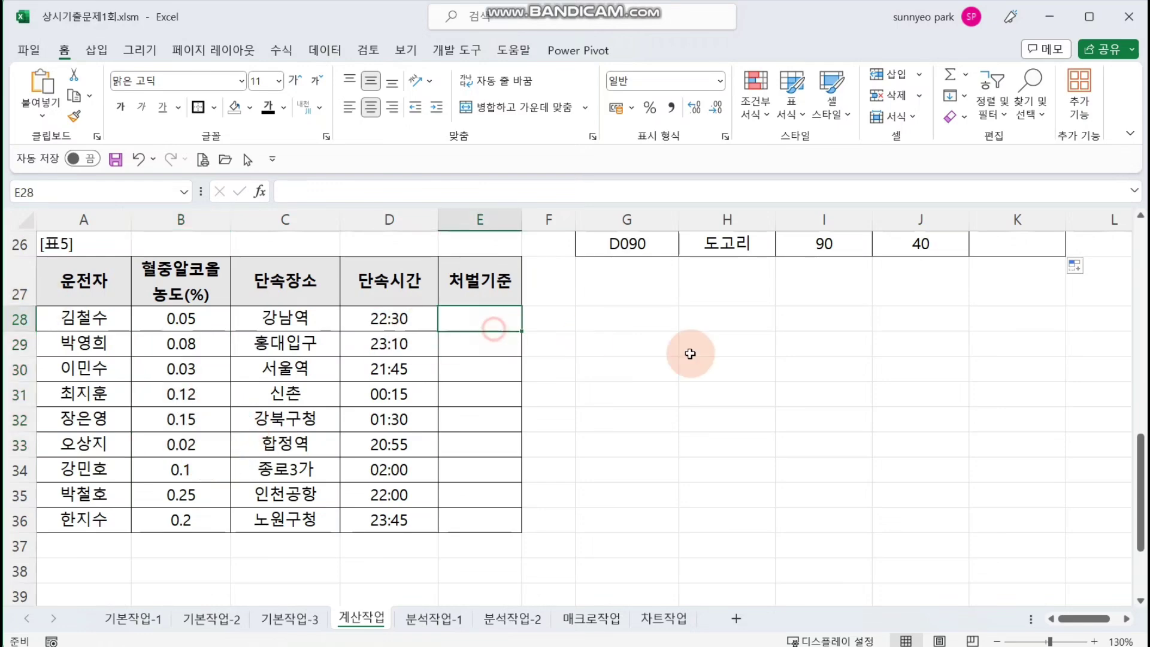
text(=ifs()
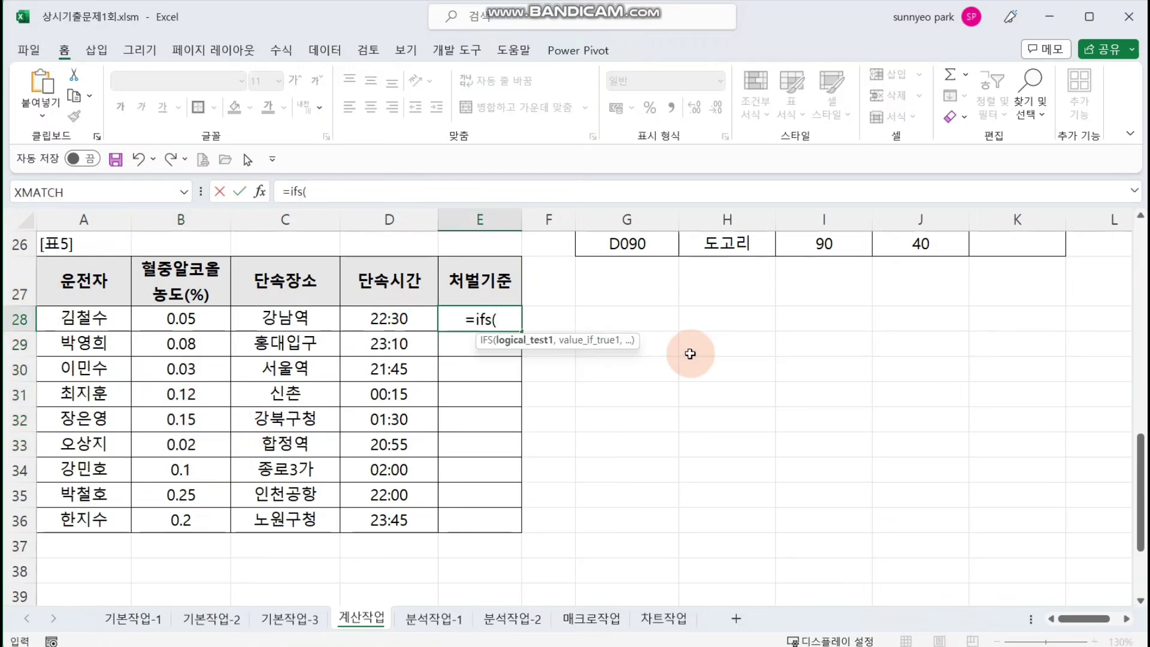
click(260, 191)
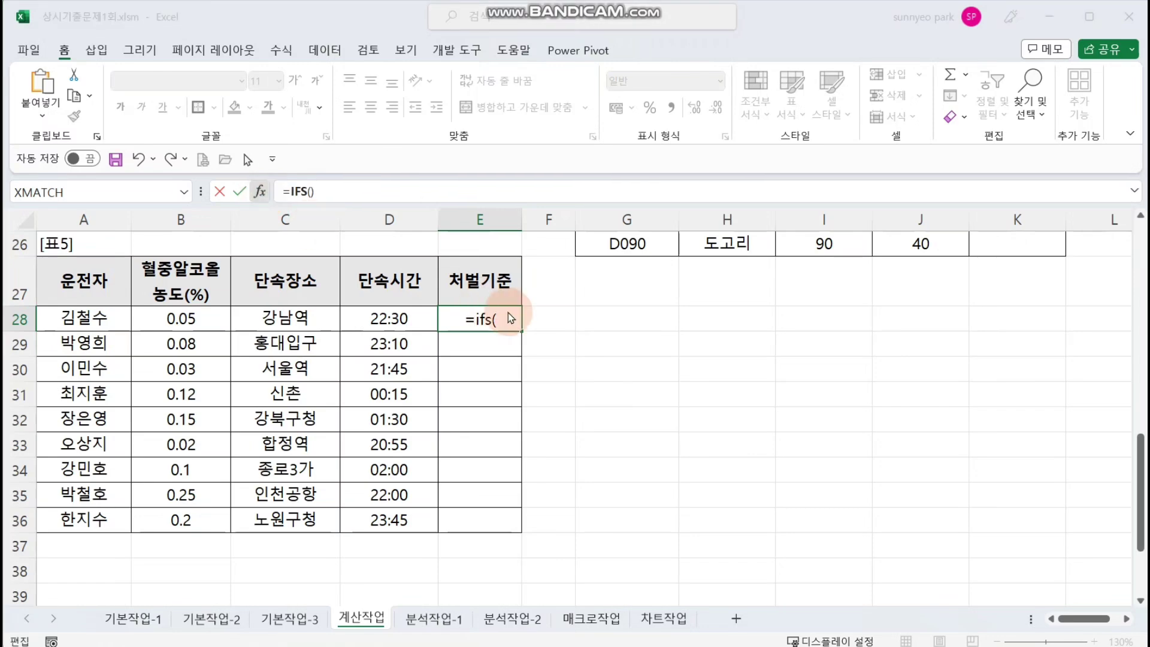
drag(556, 297, 762, 265)
Set the IFS function's Logical_test1 to B28<0.03 and Value_if_true1 to an empty string ""
click(686, 329)
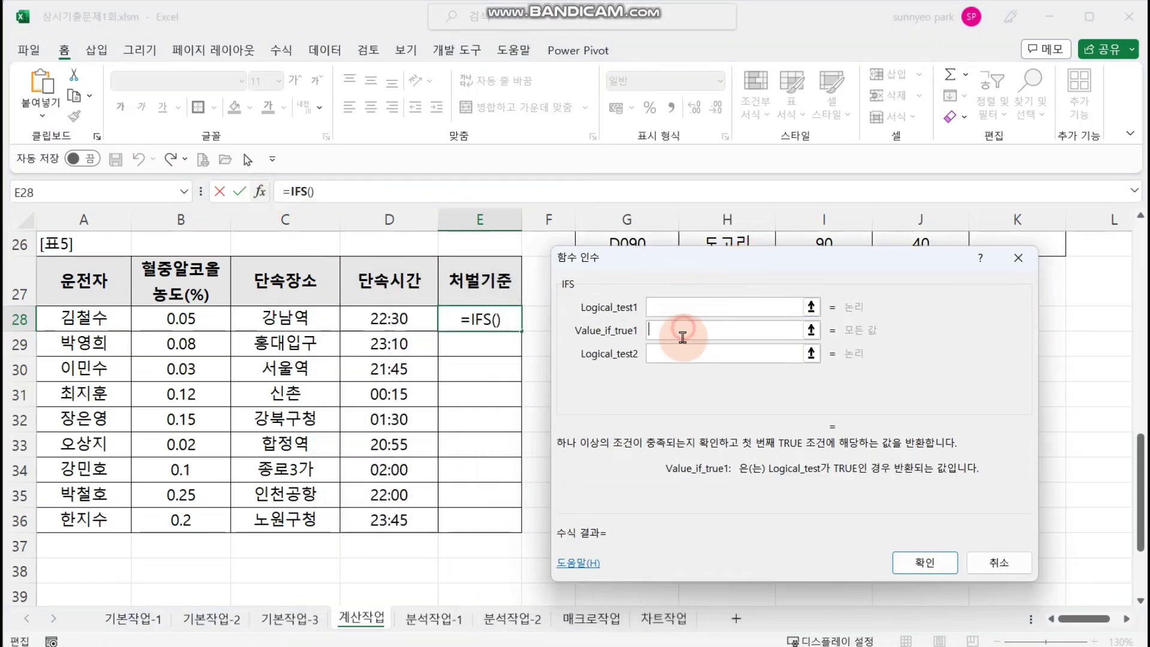
click(684, 348)
click(679, 379)
click(682, 398)
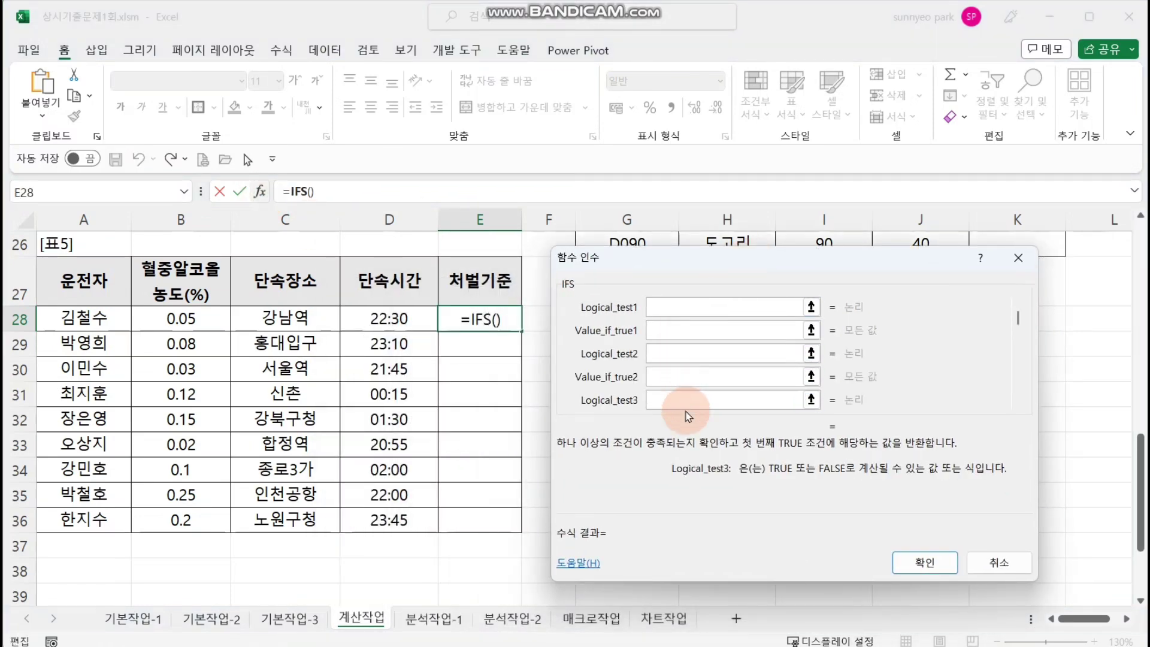
click(702, 316)
drag(698, 266, 396, 372)
click(190, 319)
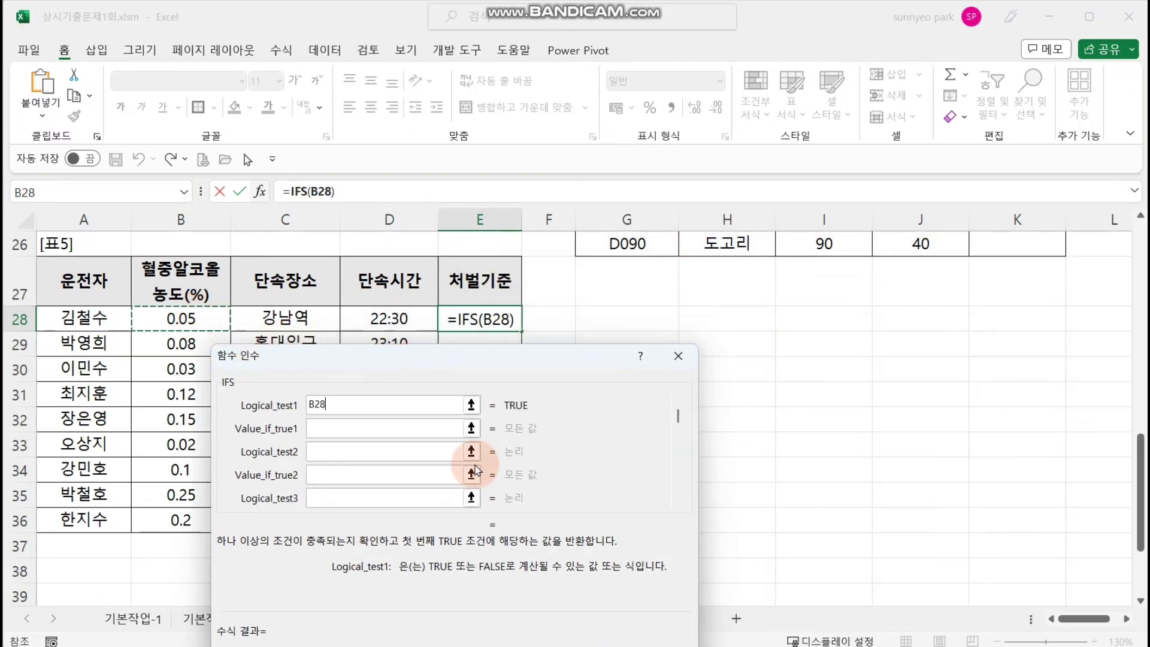
text(<0.03)
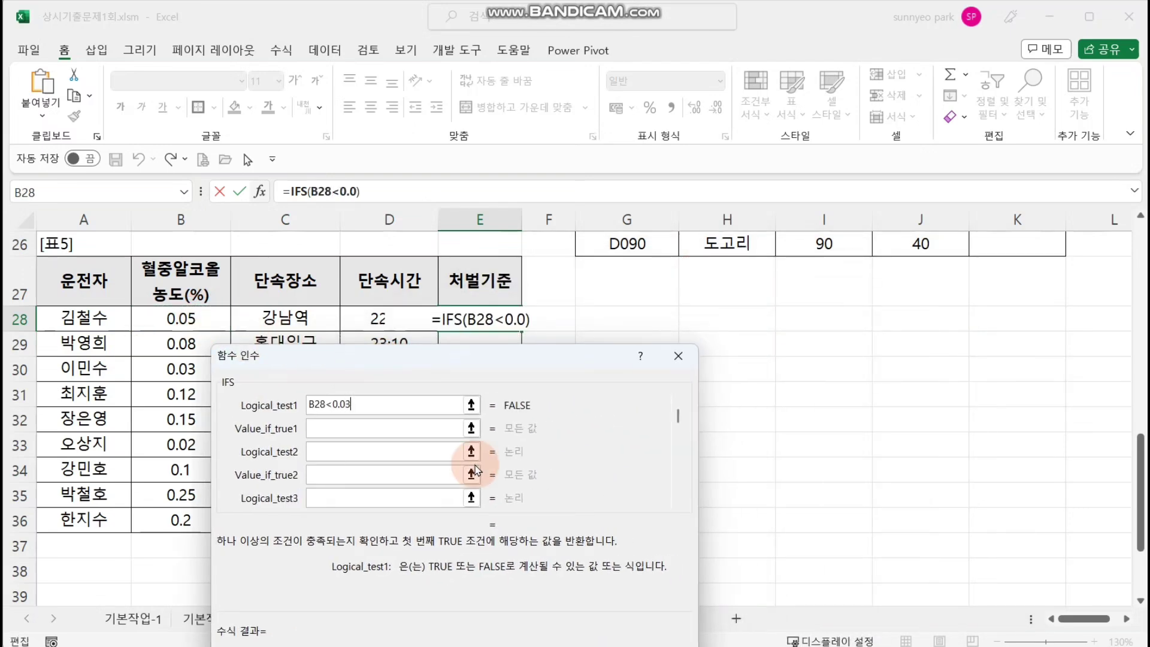
click(438, 425)
text(")
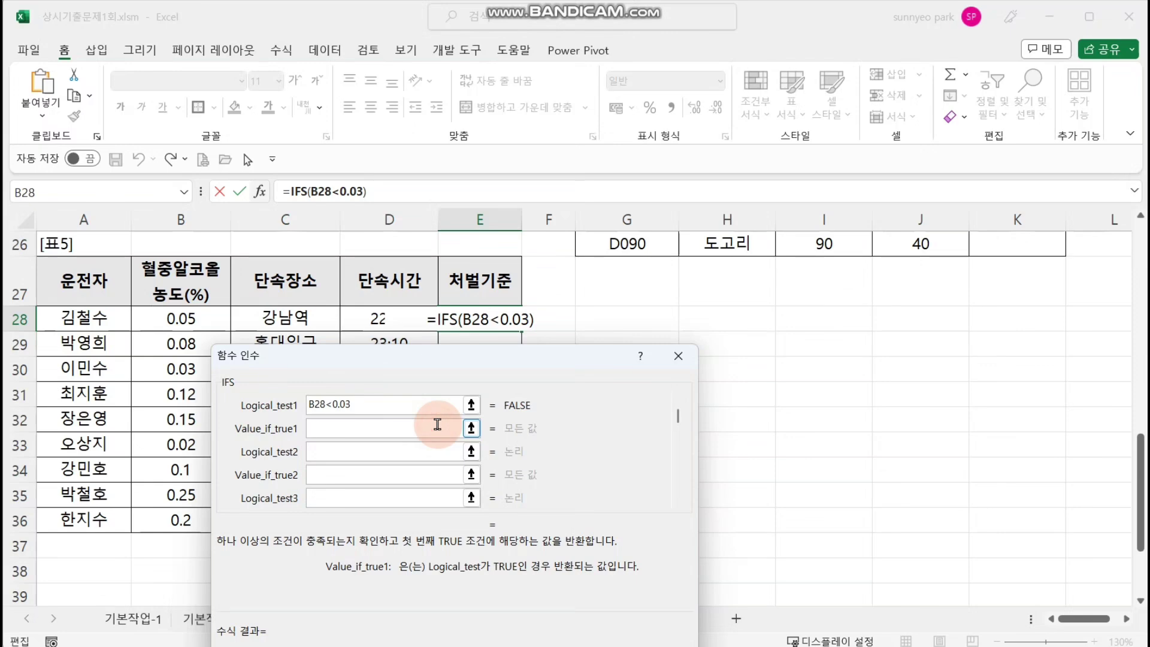
Copy the first condition into Logical_test2, change it to B28<0.08, and set Value_if_true2 to 주의
click(385, 406)
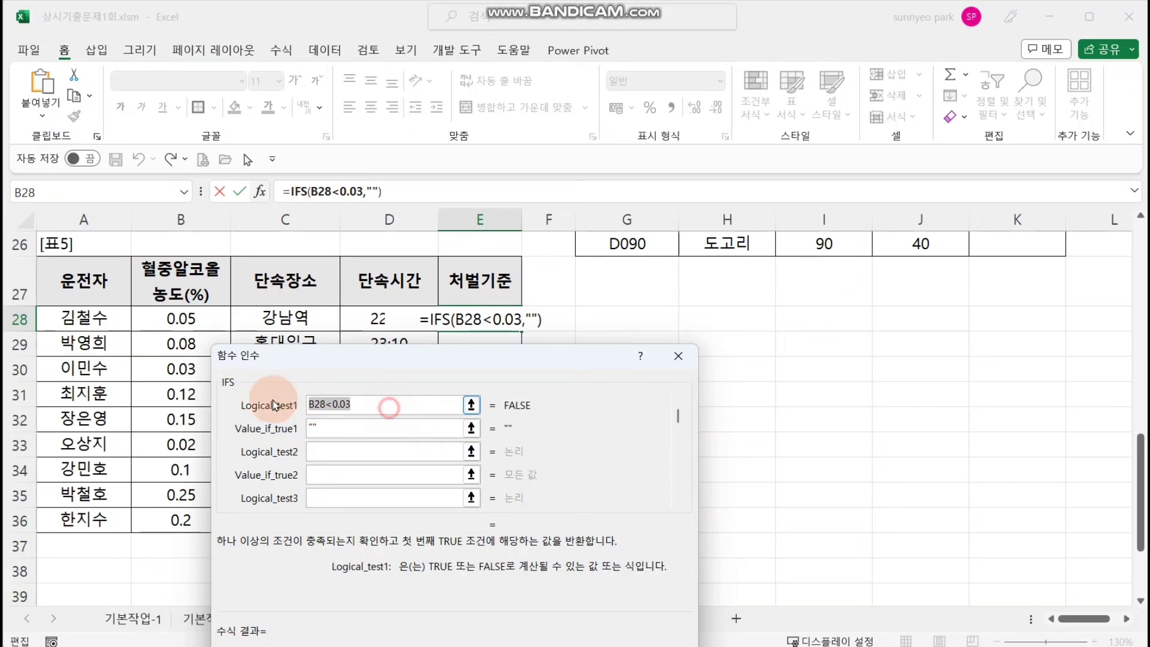
key(ctrl+c)
click(367, 457)
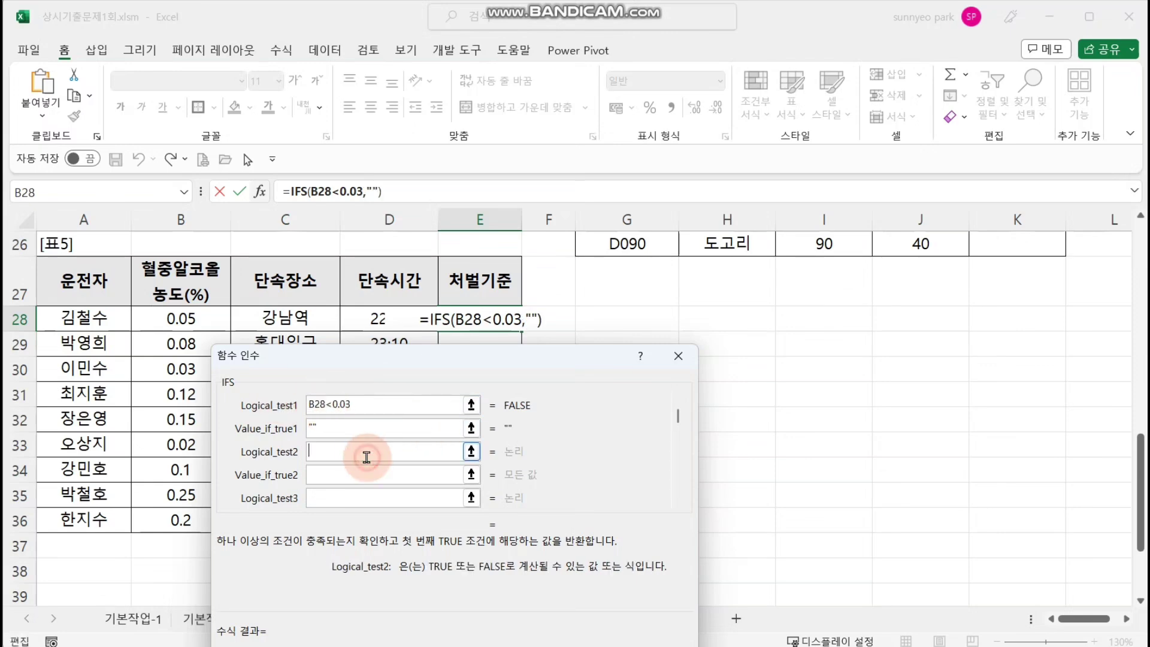
key(ctrl+v)
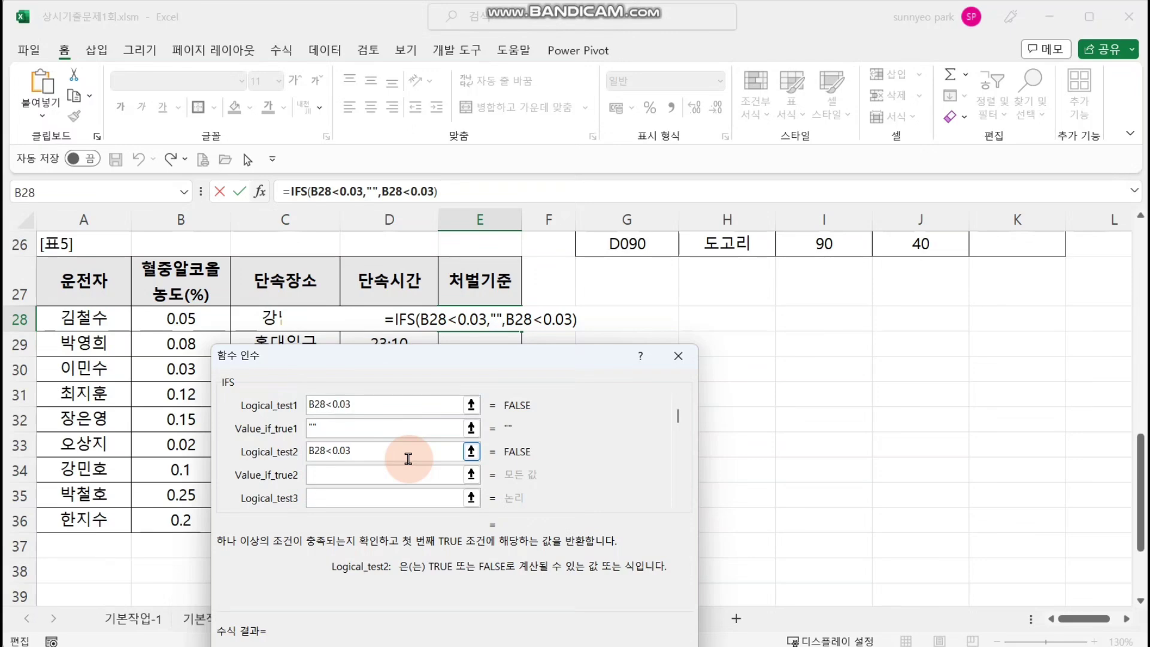
key(BackSpace)
text(8)
click(411, 474)
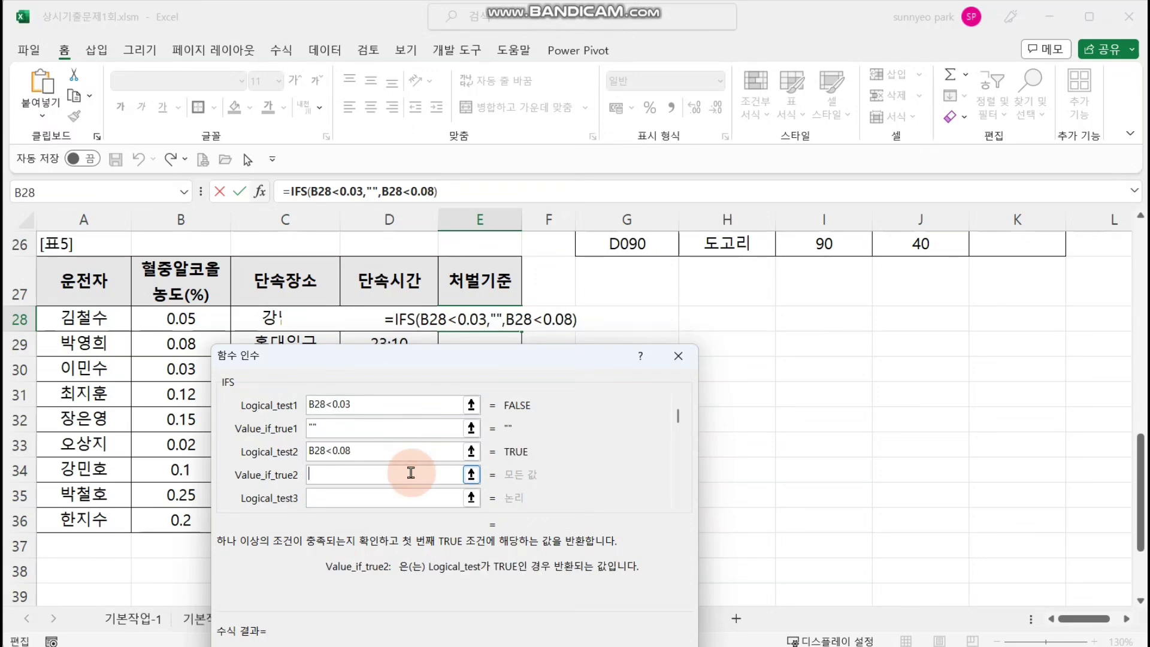
text(w)
key(BackSpace)
text(주)
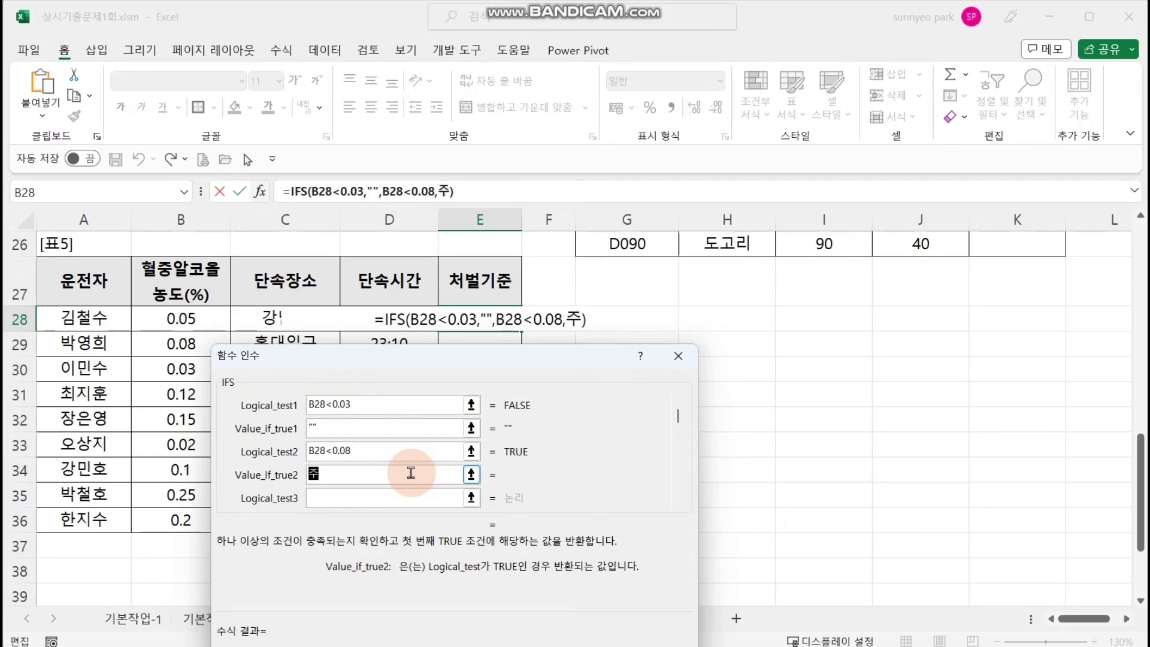
text(의)
Set the IFS function's Logical_test3 to B28<0.15 and Value_if_true3 to 면허정지
click(399, 496)
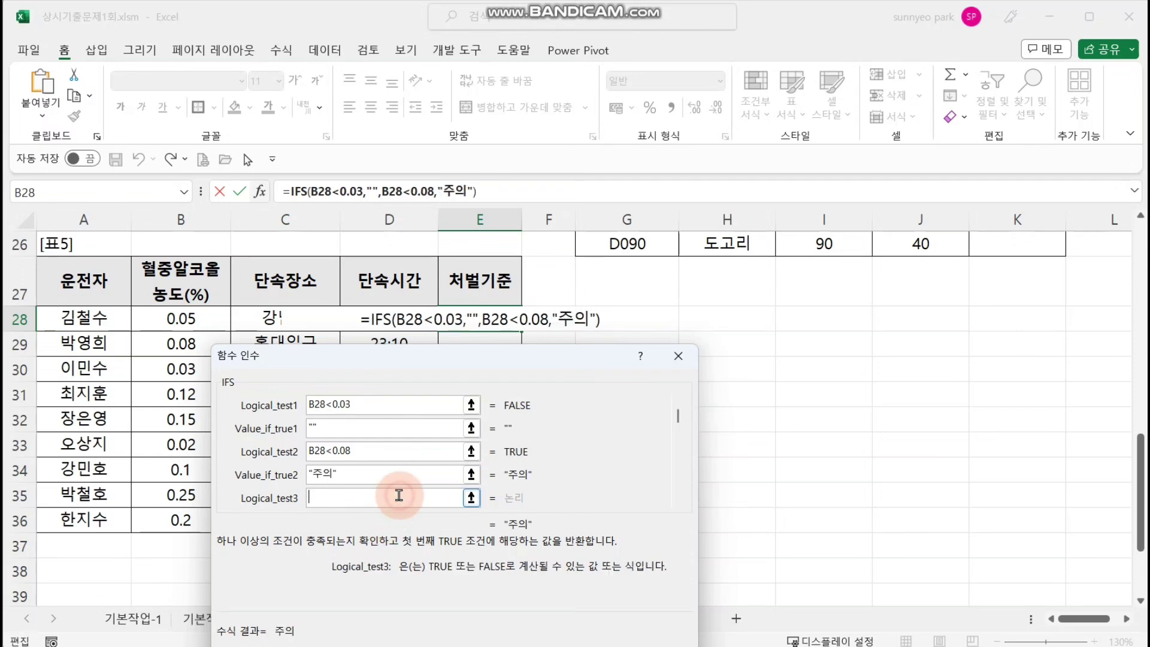
text(B28<0.03)
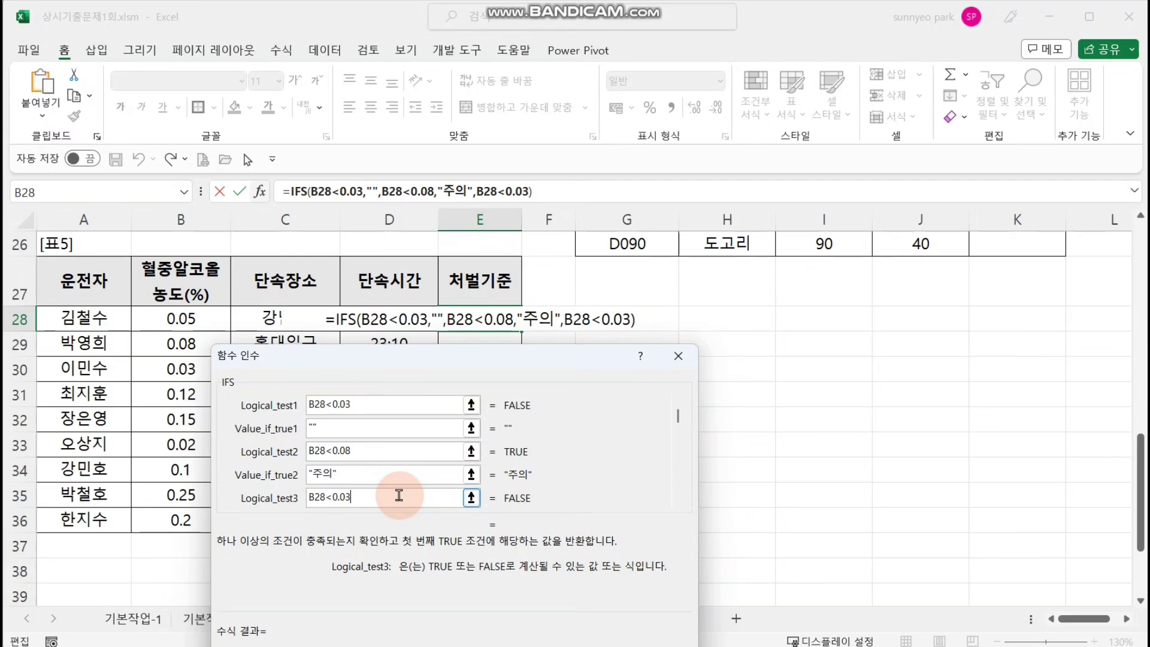
key(BackSpace)
key(BackSpace)
text(15)
key(Tab)
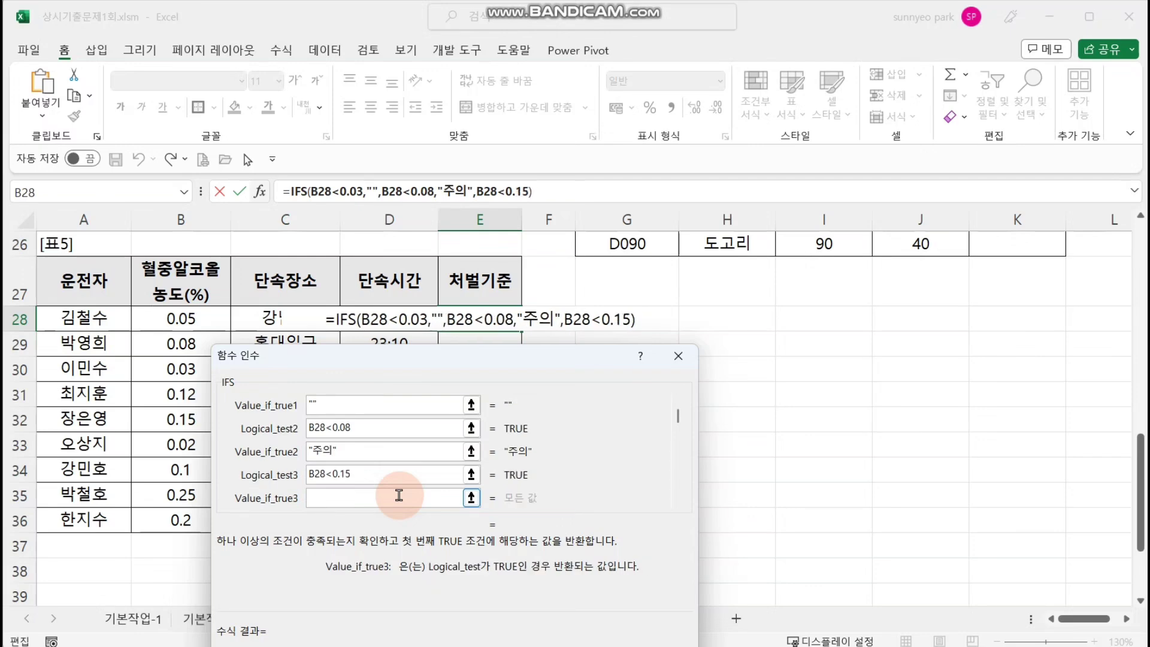
text(면허정지)
key(Tab)
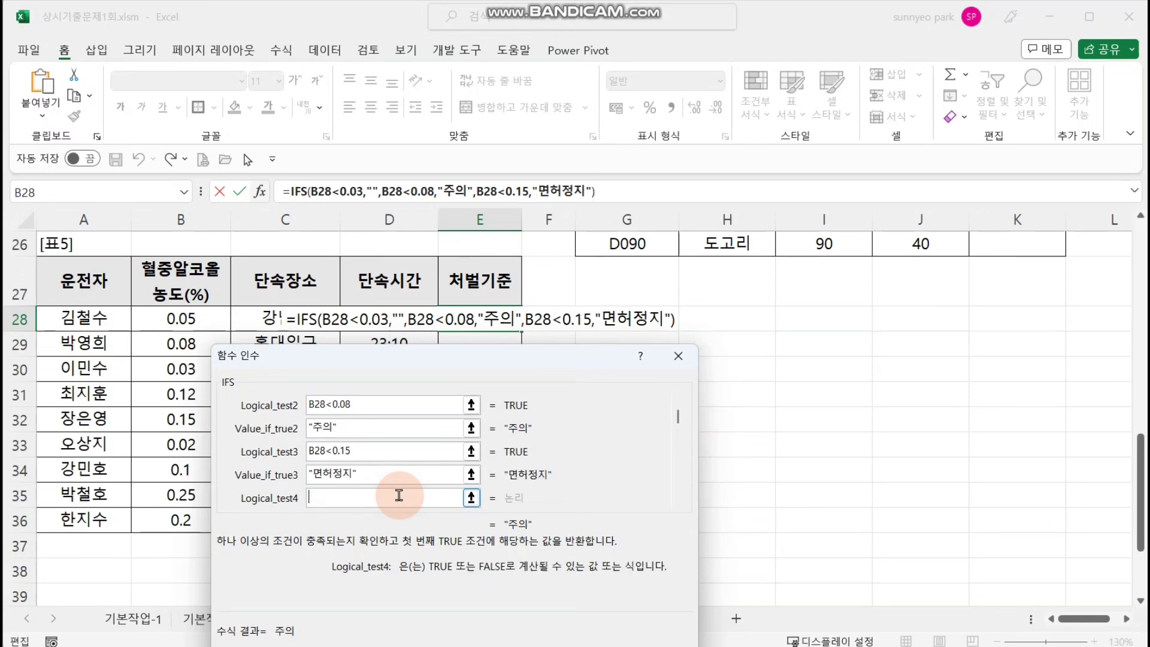
Copy the third condition into Logical_test4 as B28>=0.15, set Value_if_true4 to 면허취소, and confirm the formula
drag(359, 452, 295, 451)
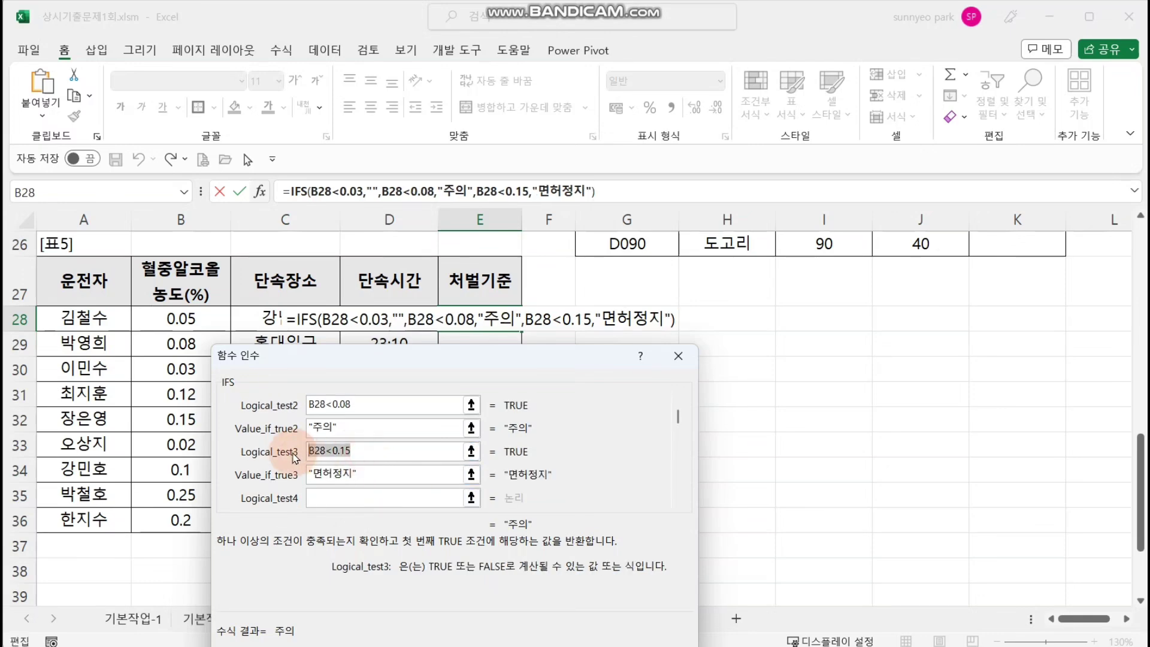
key(ctrl+c)
click(367, 491)
key(ctrl+v)
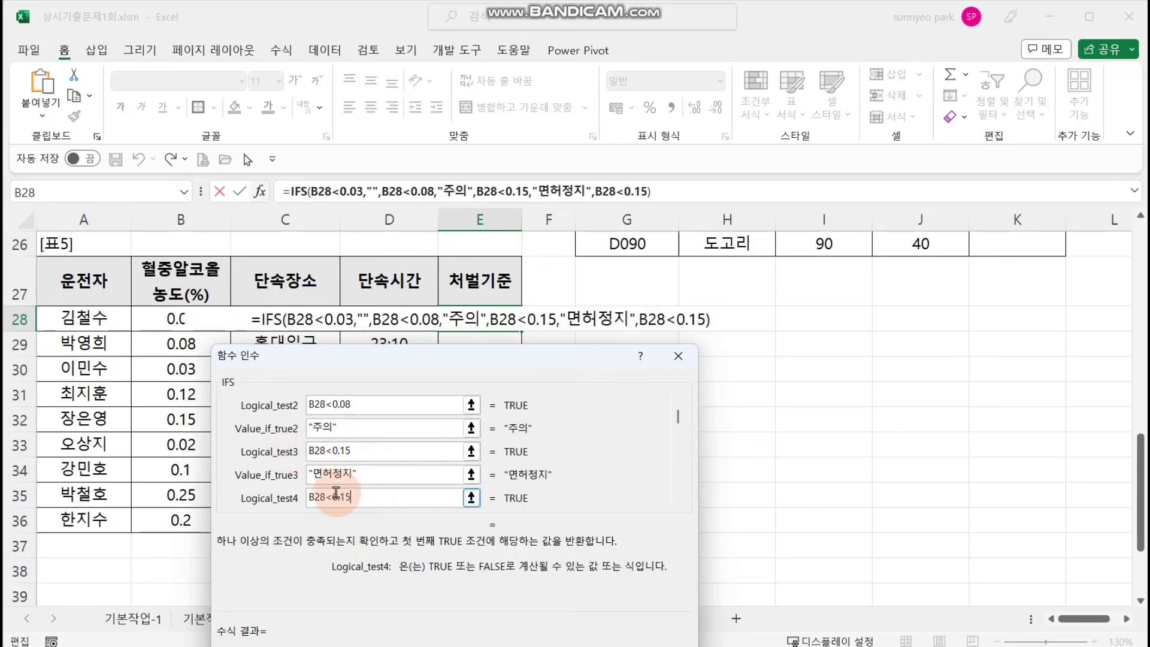
click(334, 497)
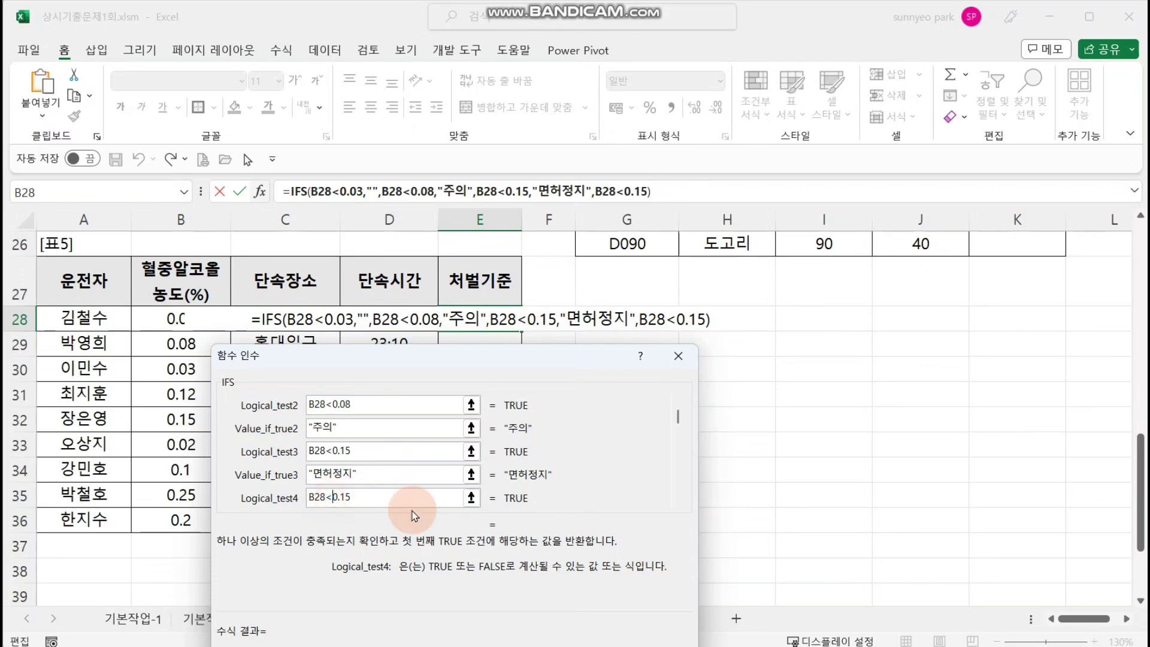
key(BackSpace)
text(>=)
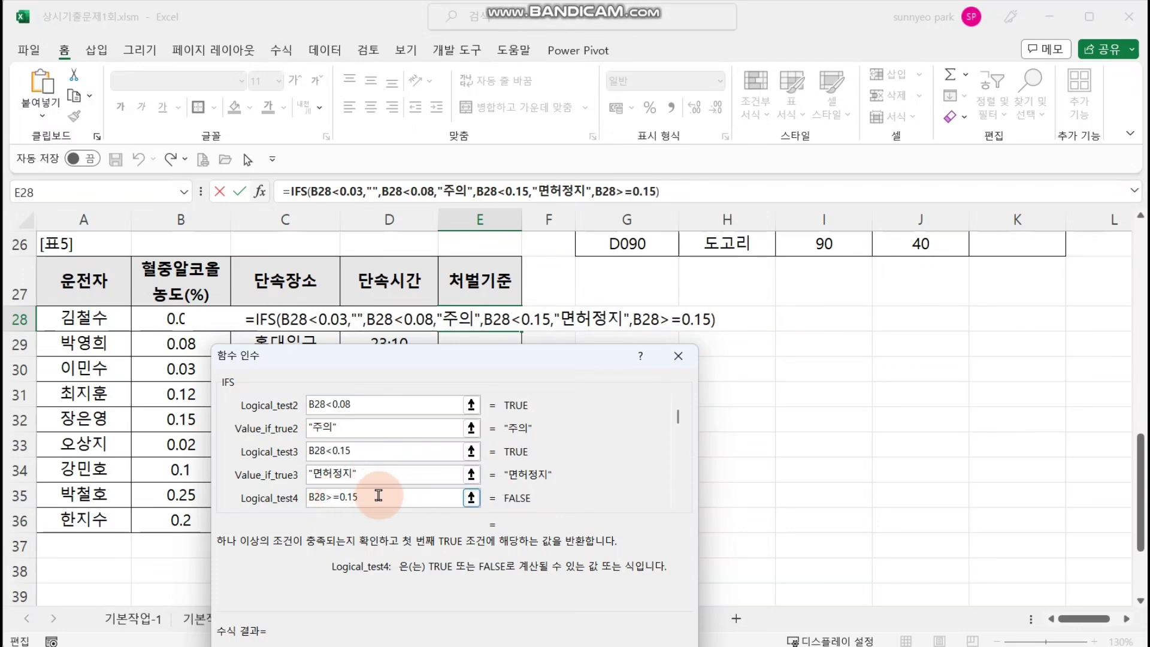
key(Tab)
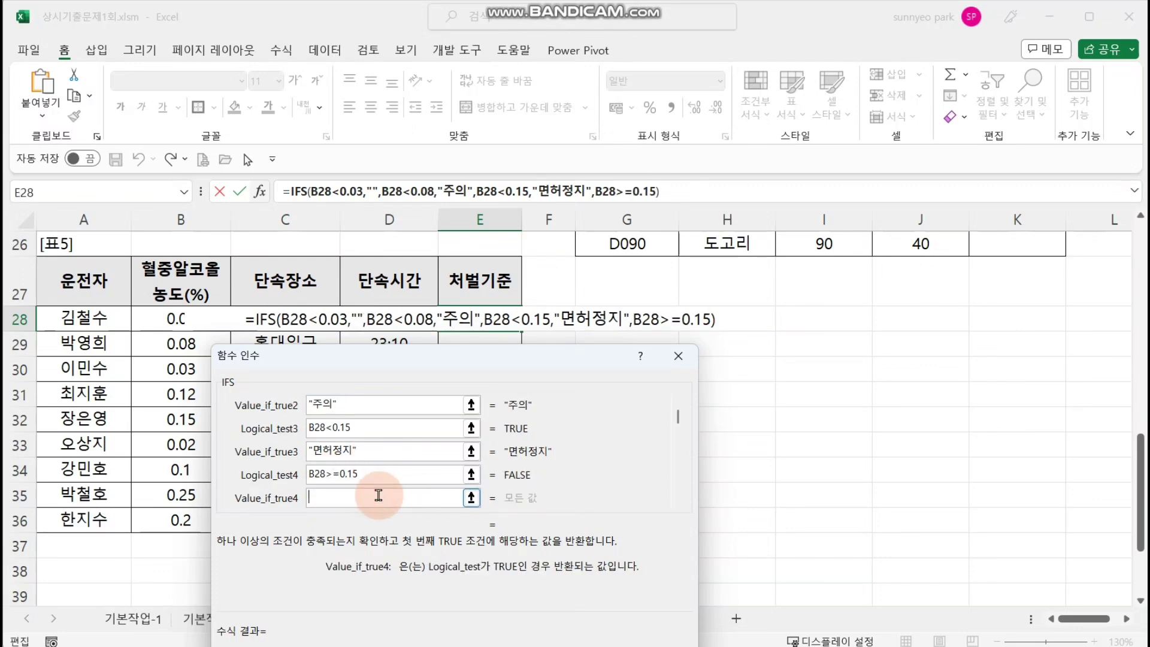
text(면허취)
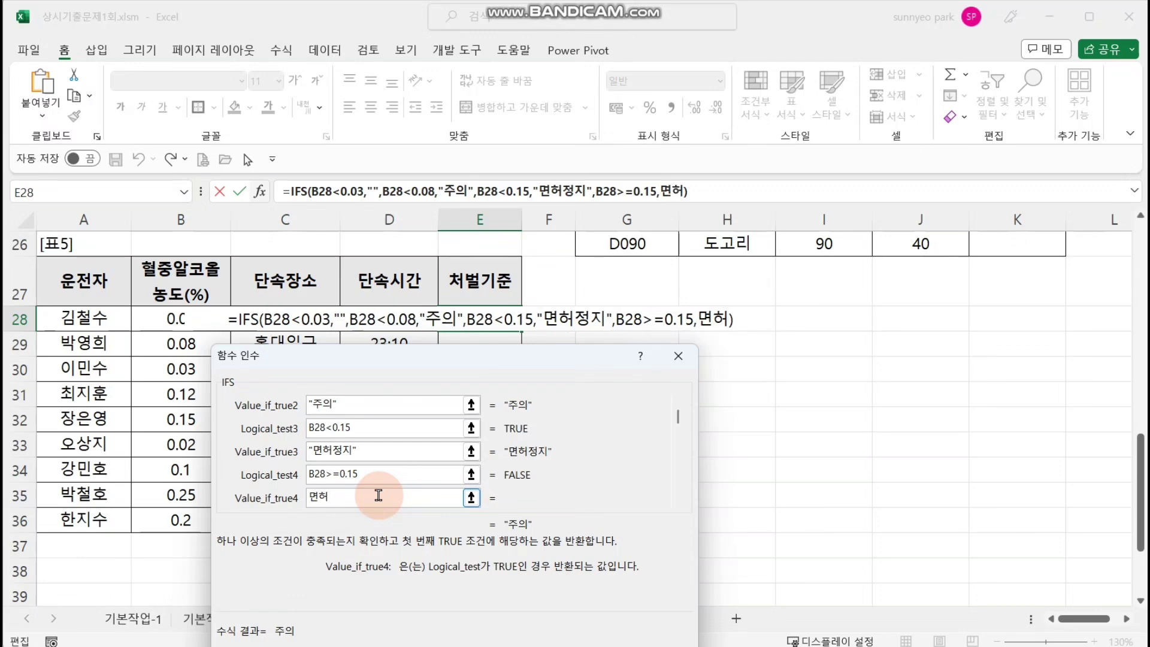
text(소)
key(Return)
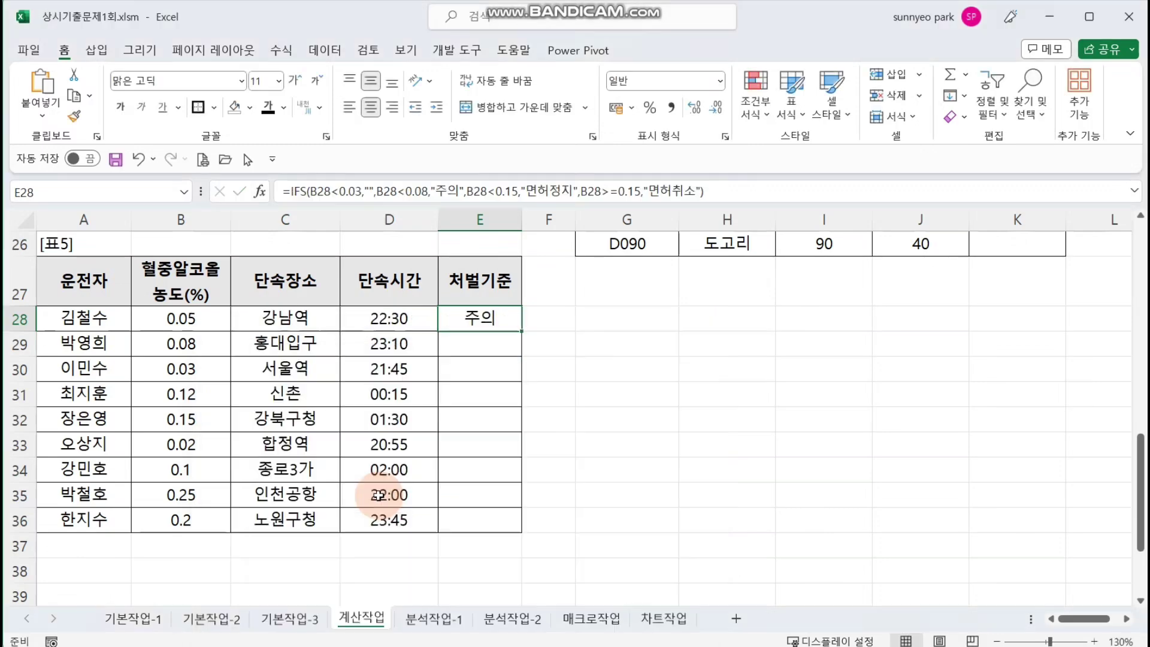
Fill the 처벌기준 formula from E28 down to E36 and deselect the table
drag(521, 330, 520, 526)
click(597, 441)
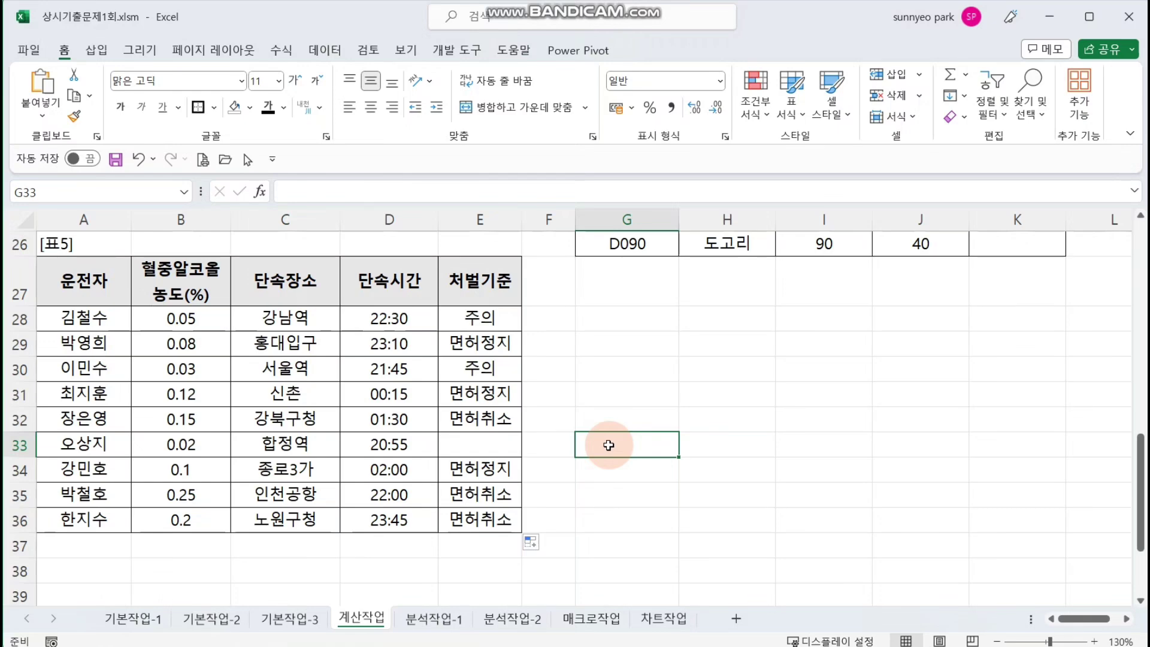
click(652, 389)
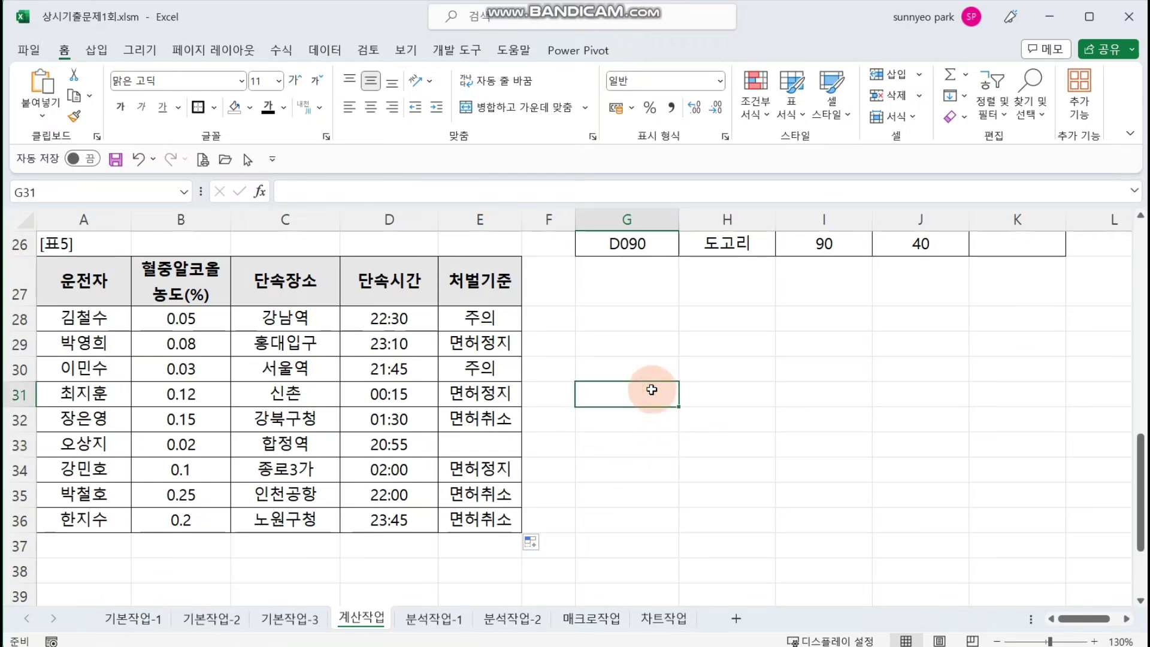